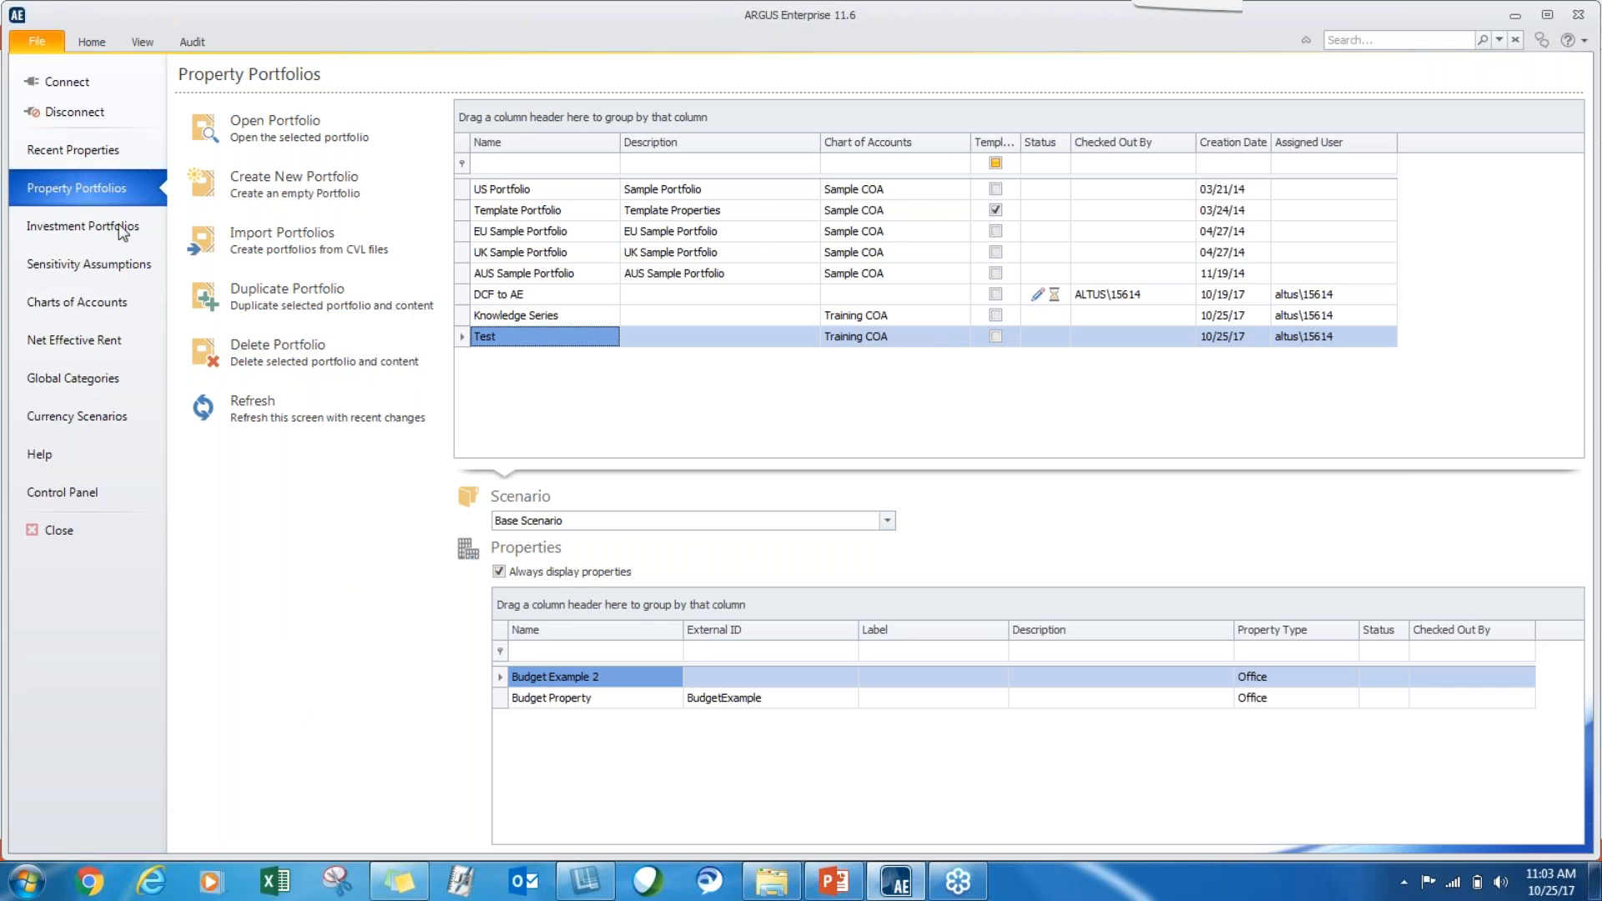
# View the available charts of accounts and their account lists, and return to the property portfolios.
pyautogui.click(102, 312)
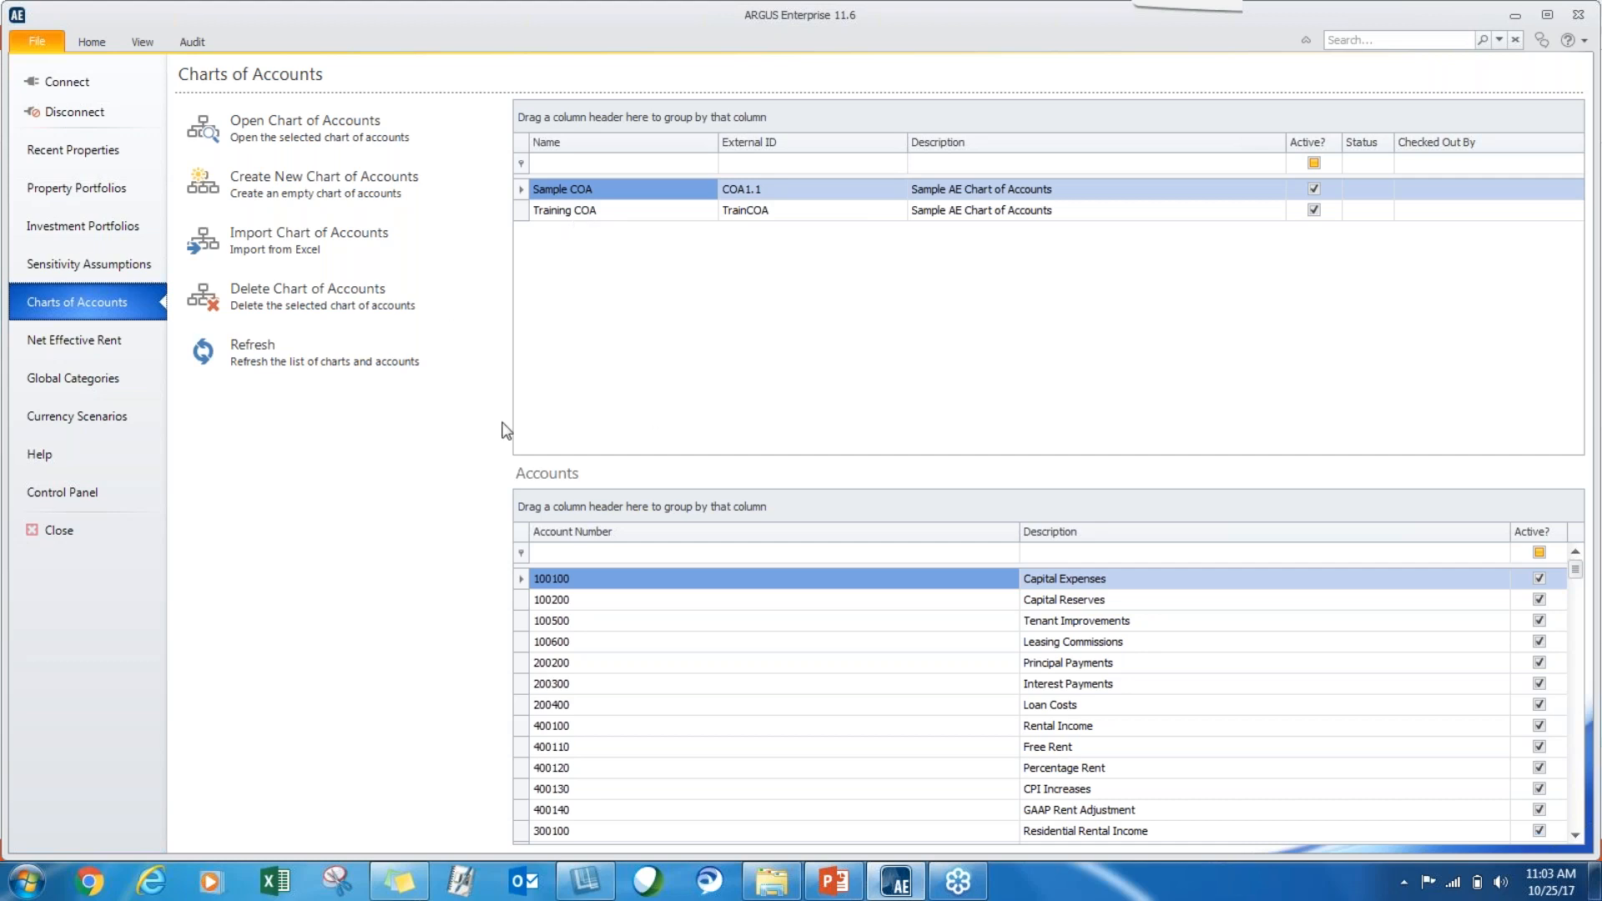
pyautogui.click(119, 195)
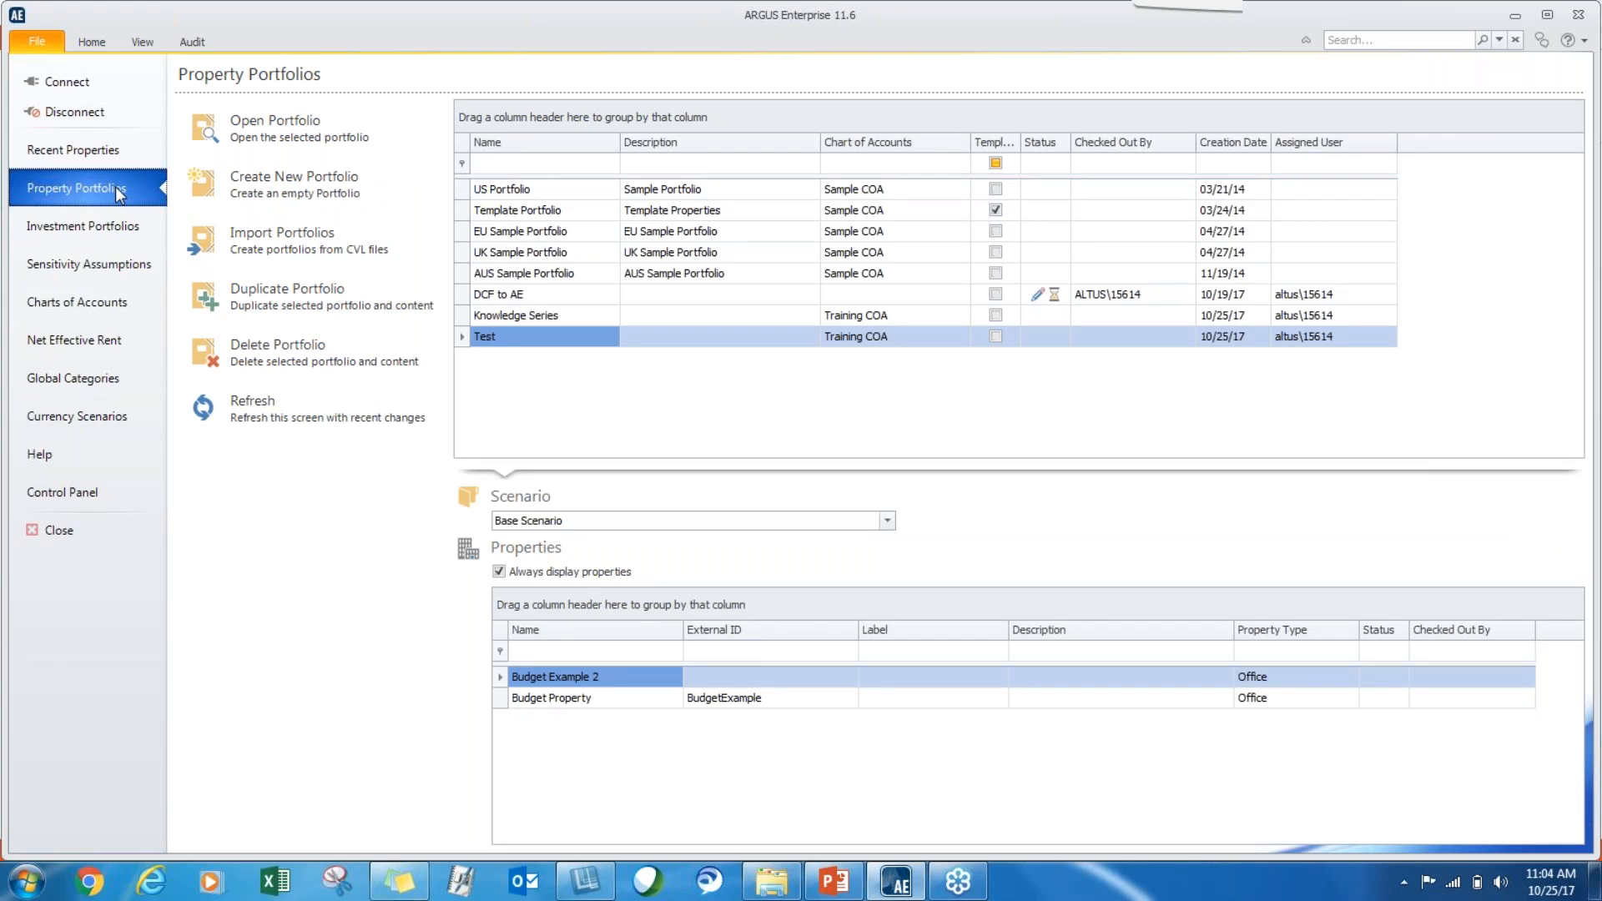
pyautogui.click(221, 182)
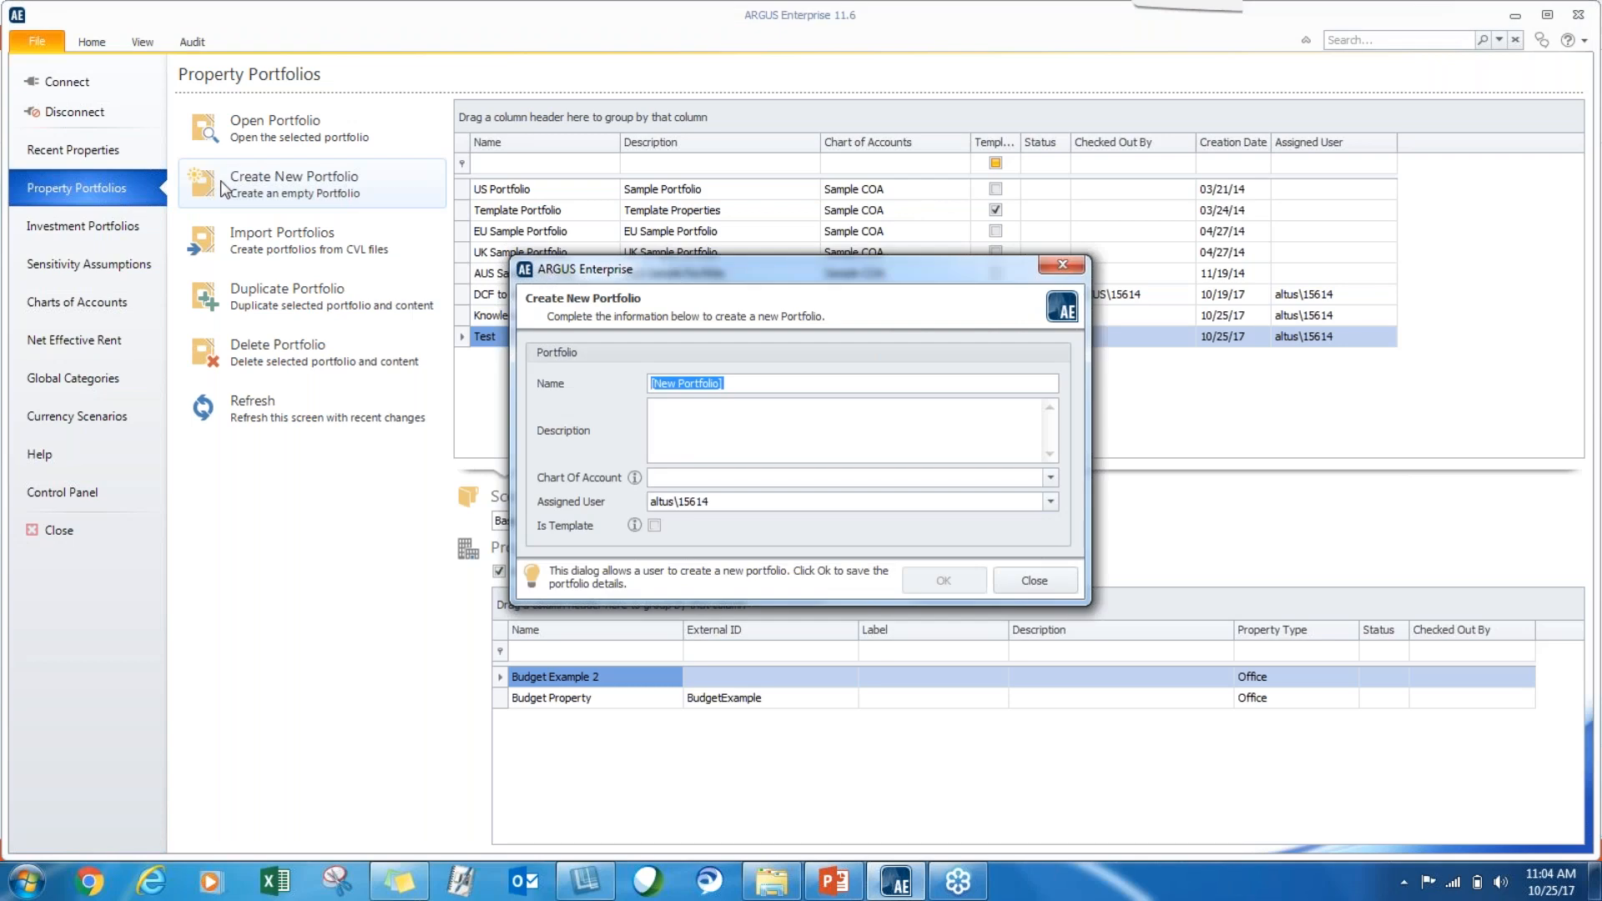
pyautogui.write('Samp')
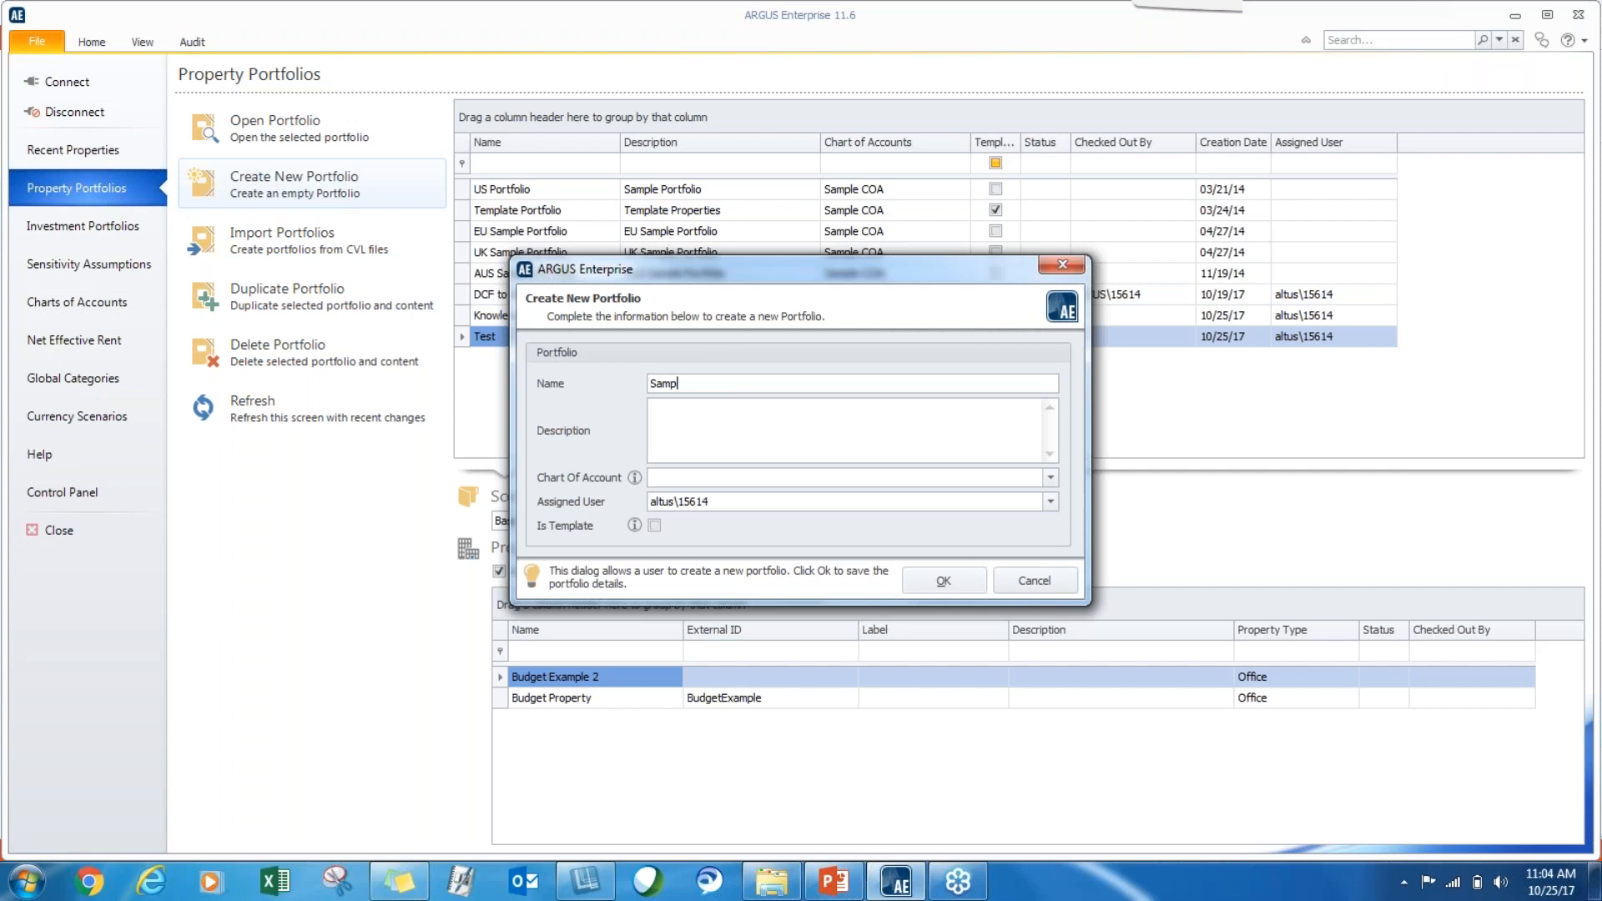
pyautogui.write('le Portfolio')
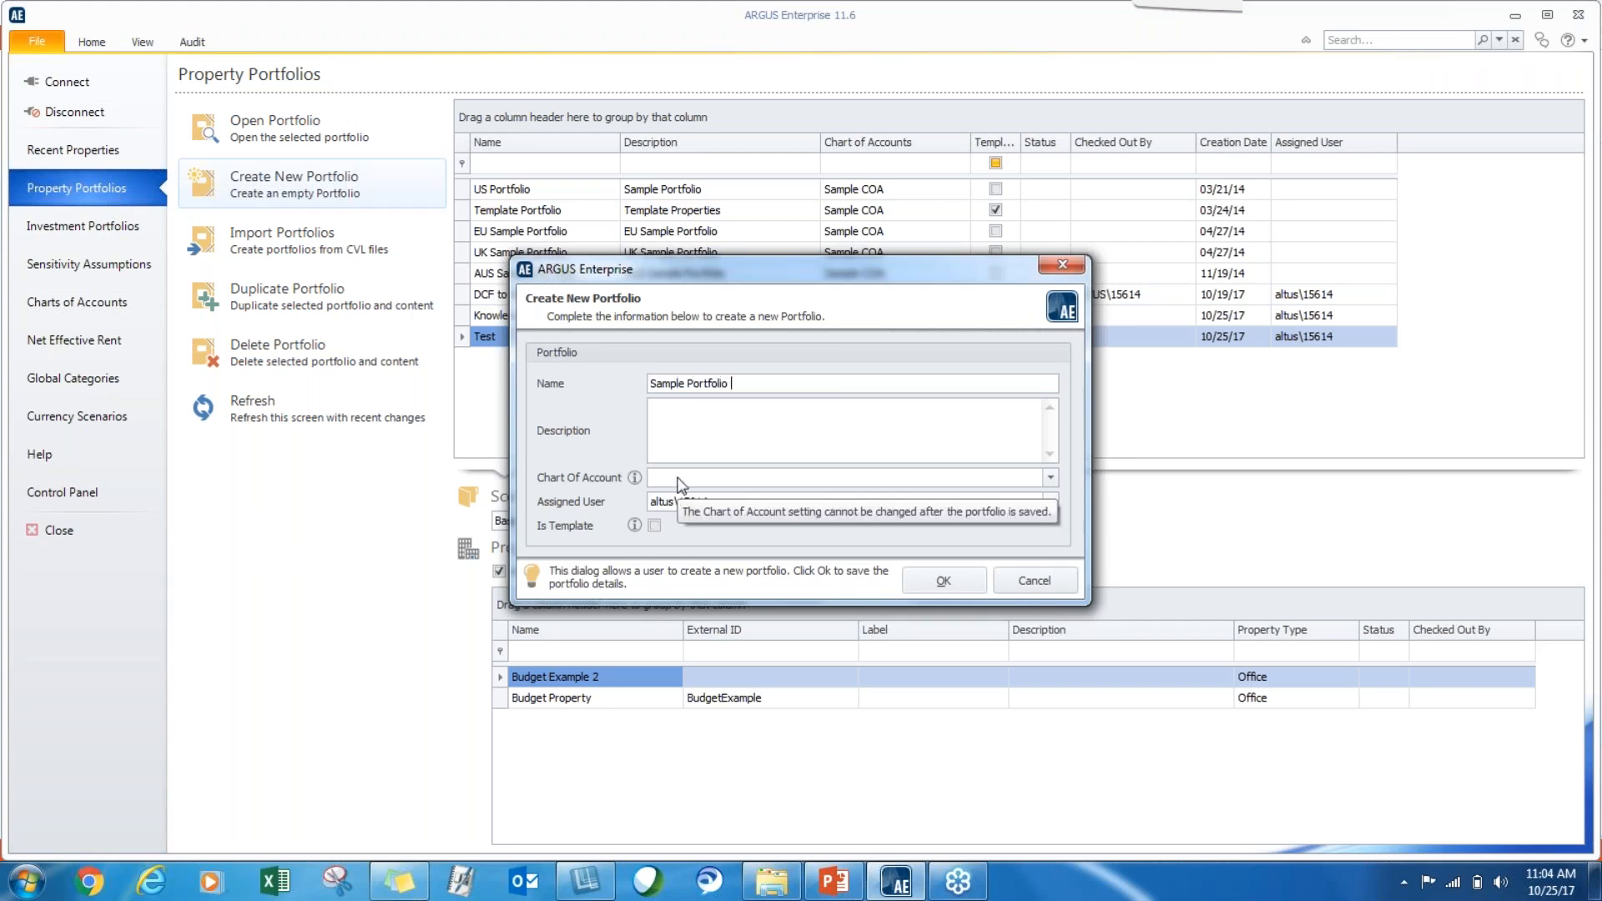
pyautogui.click(1050, 478)
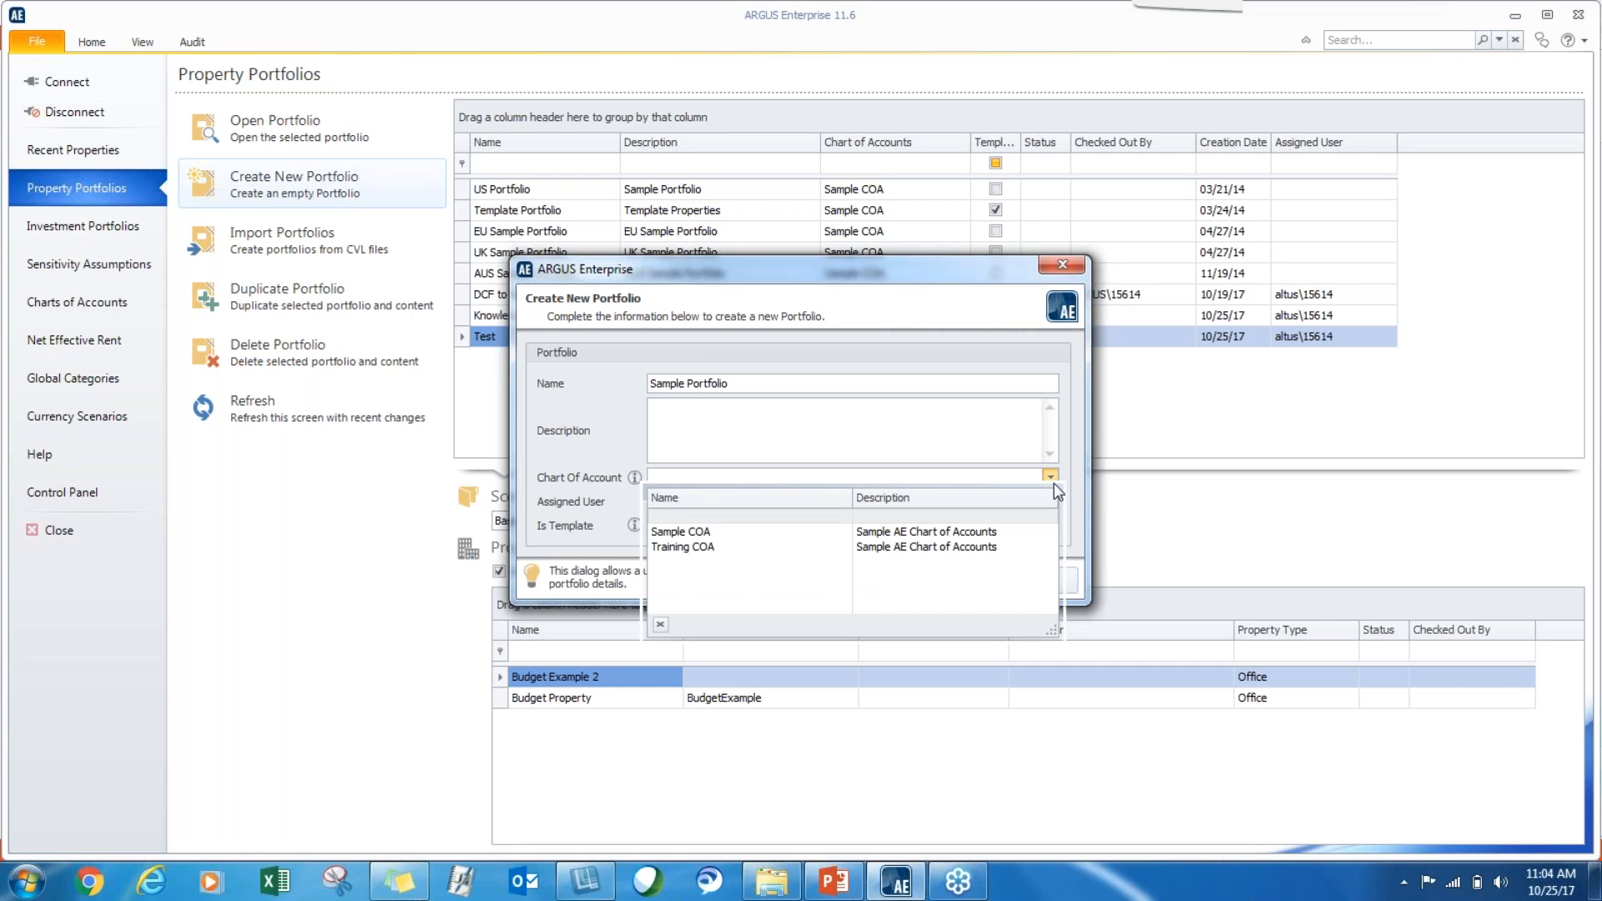
pyautogui.click(681, 548)
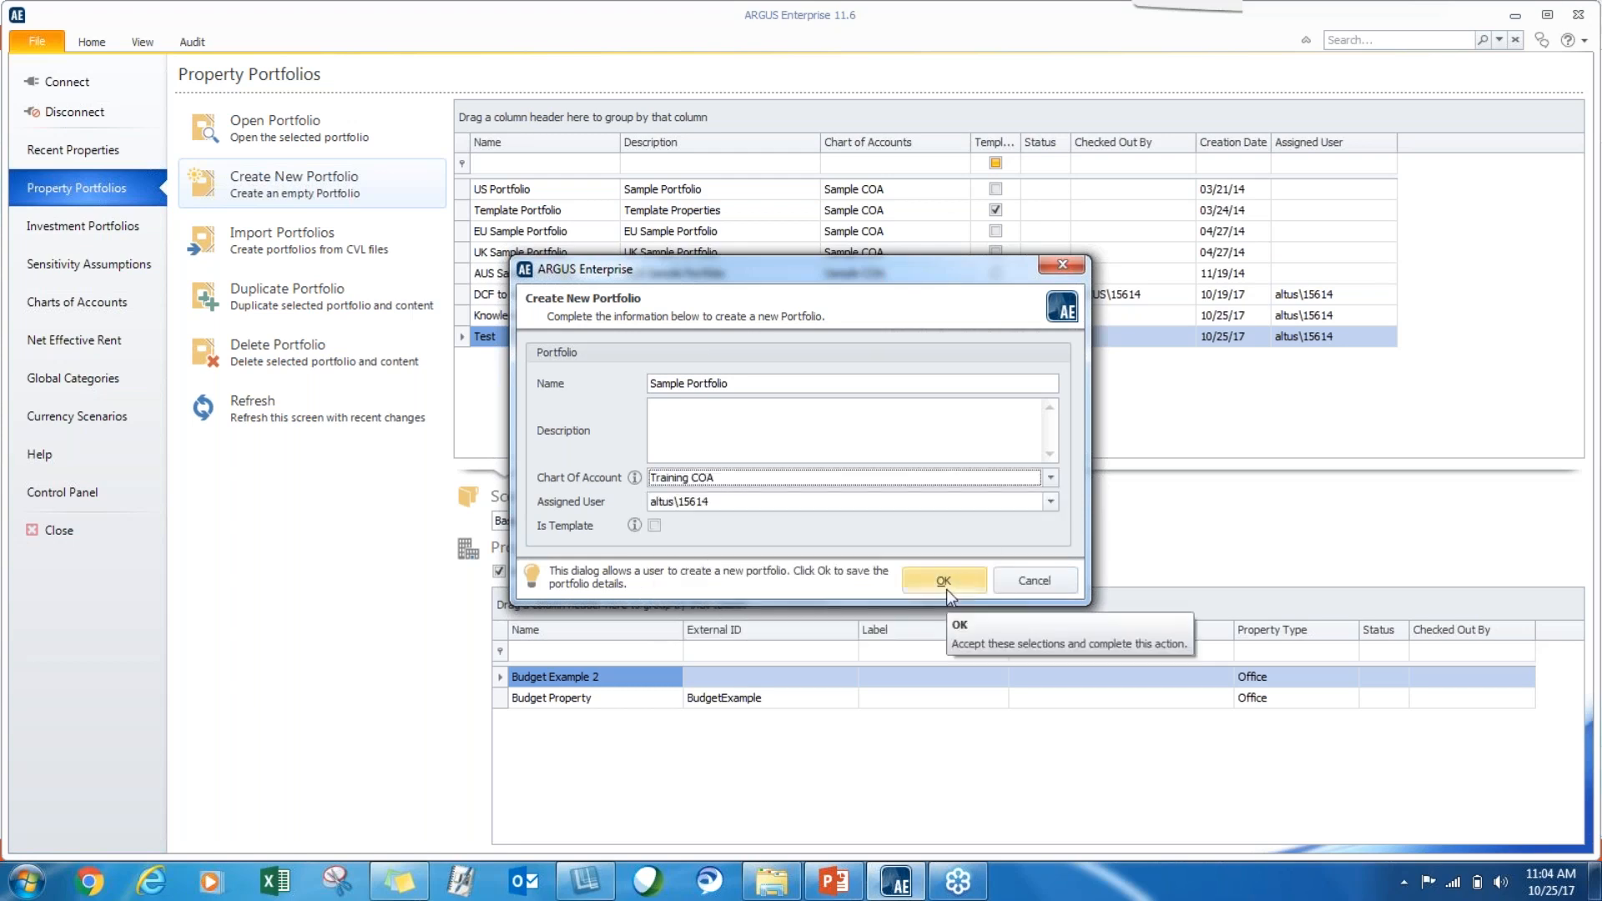
pyautogui.click(1024, 587)
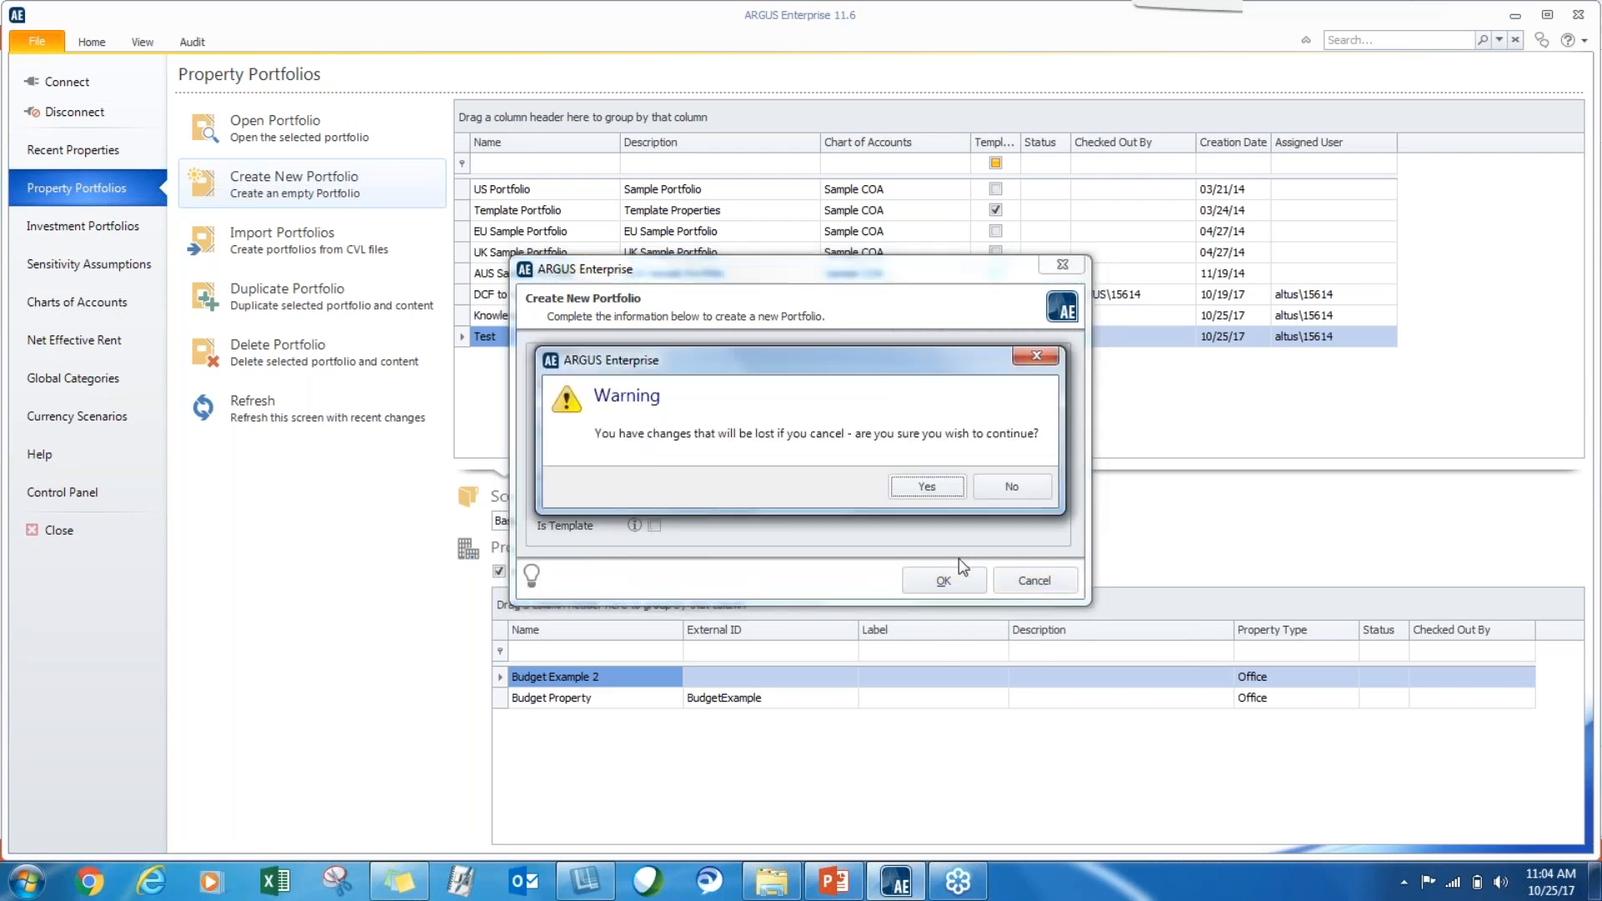
pyautogui.click(936, 489)
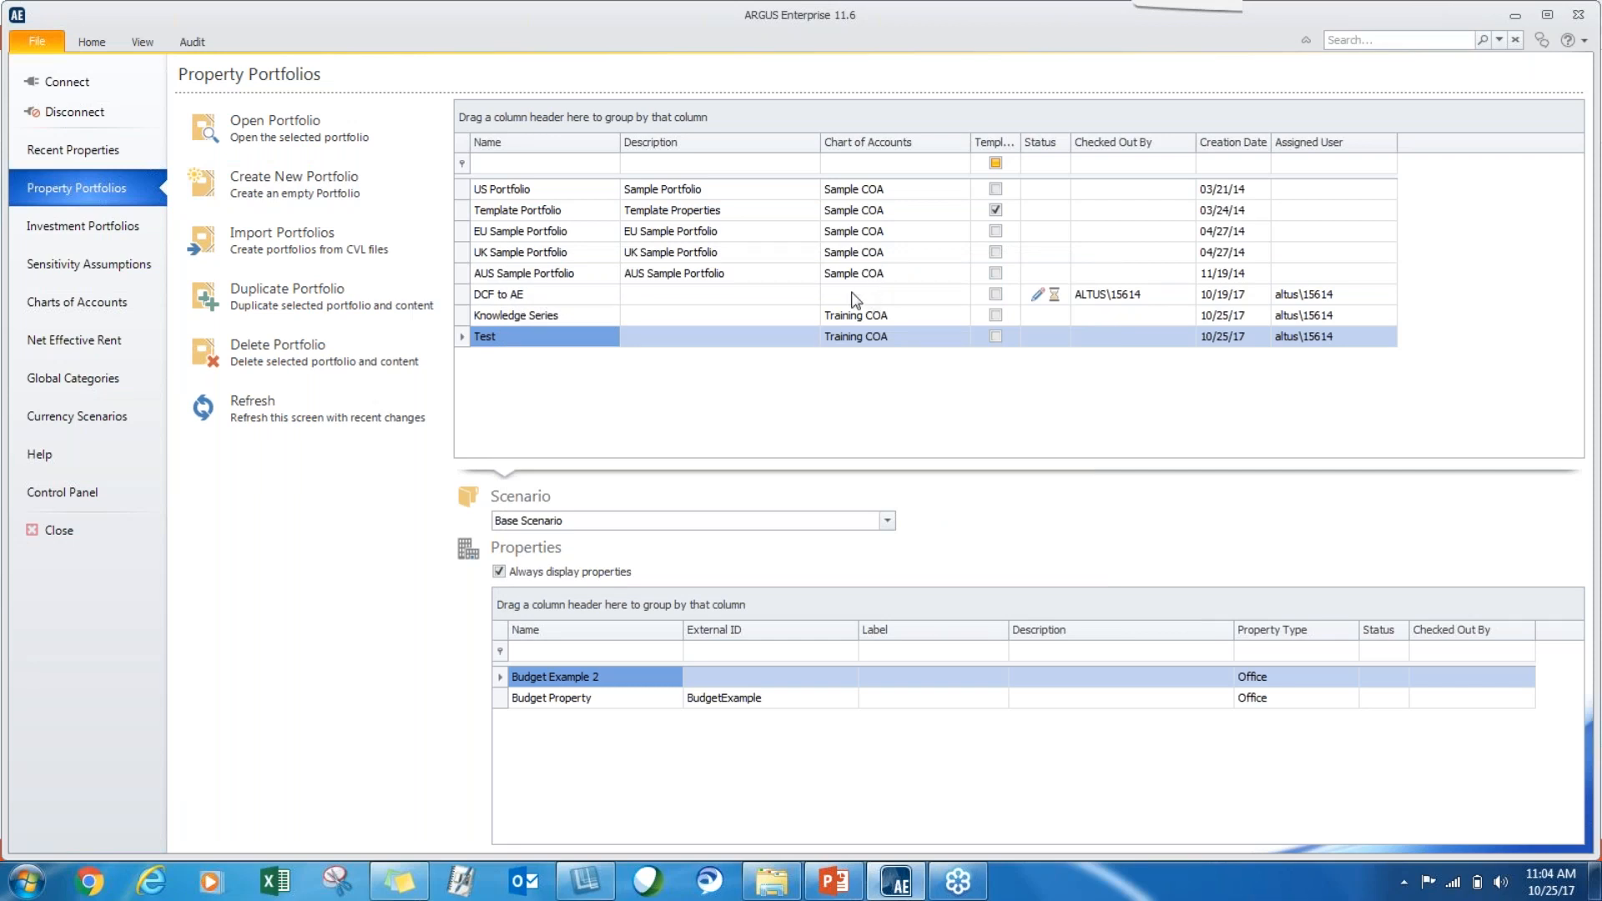
# Open the DCF to AE portfolio and save Training COA as its chart of account in the portfolio details.
pyautogui.click(539, 297)
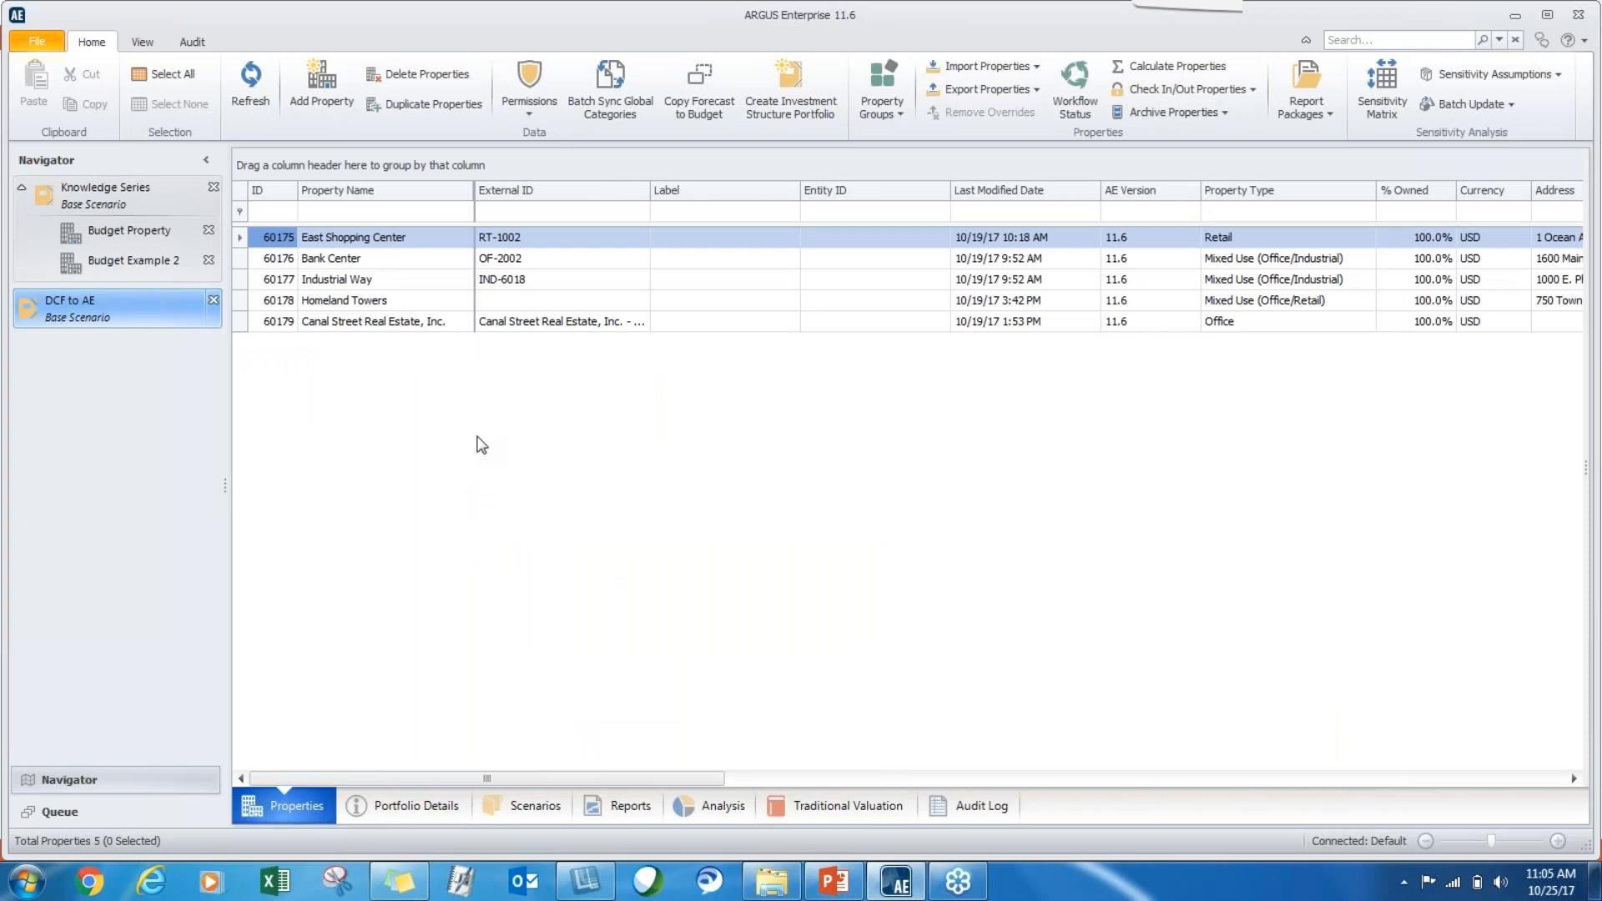
pyautogui.click(413, 809)
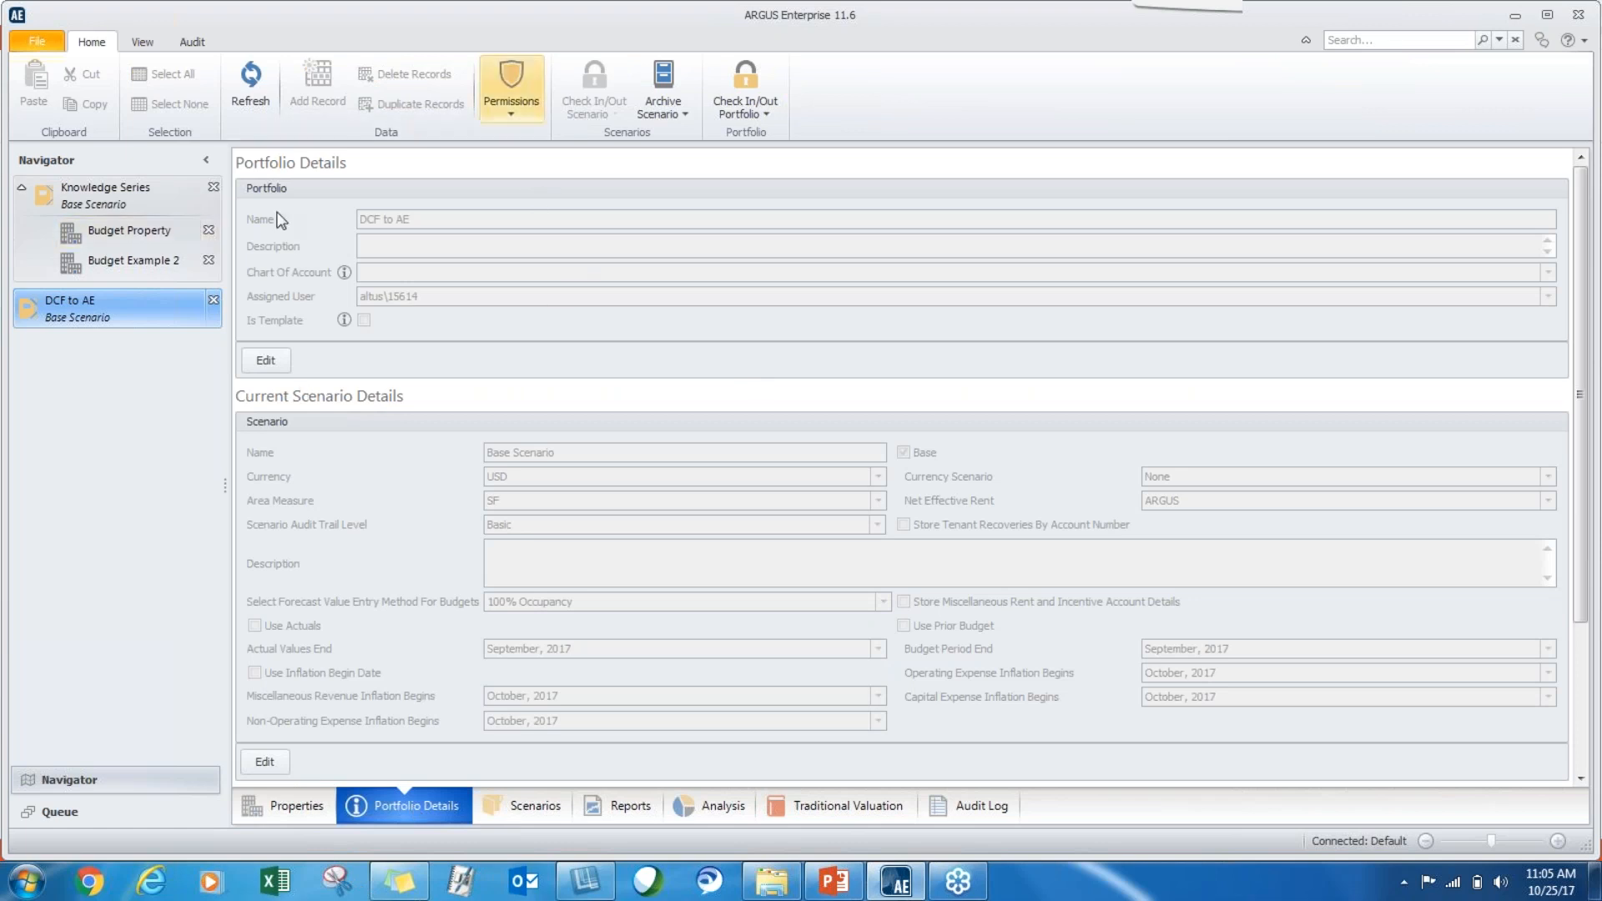
pyautogui.click(277, 366)
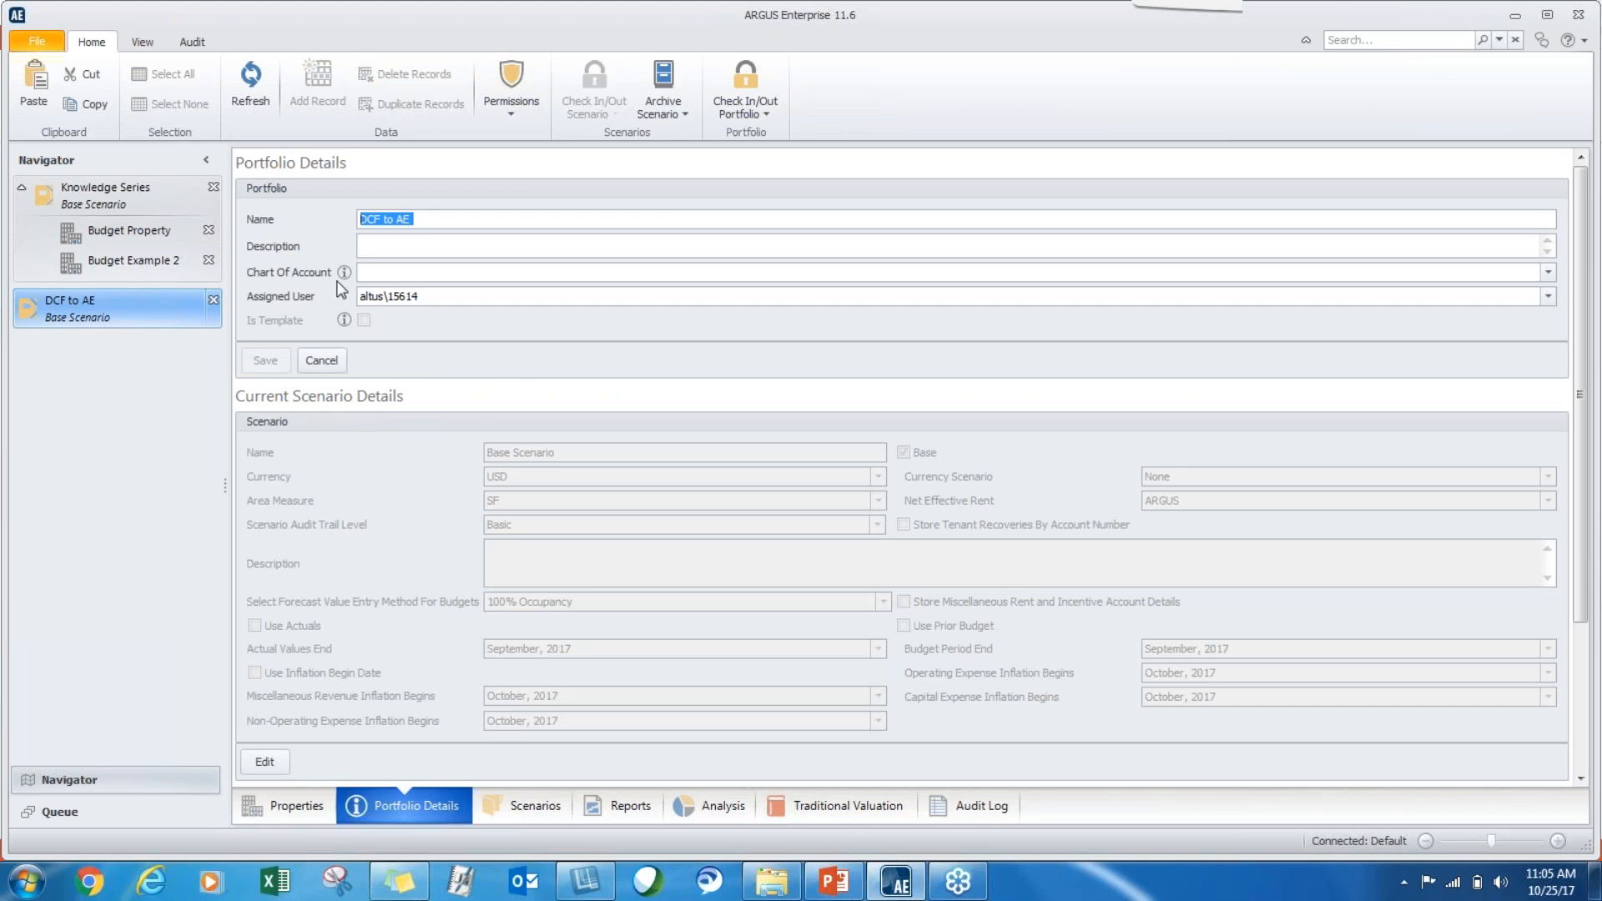
pyautogui.click(394, 273)
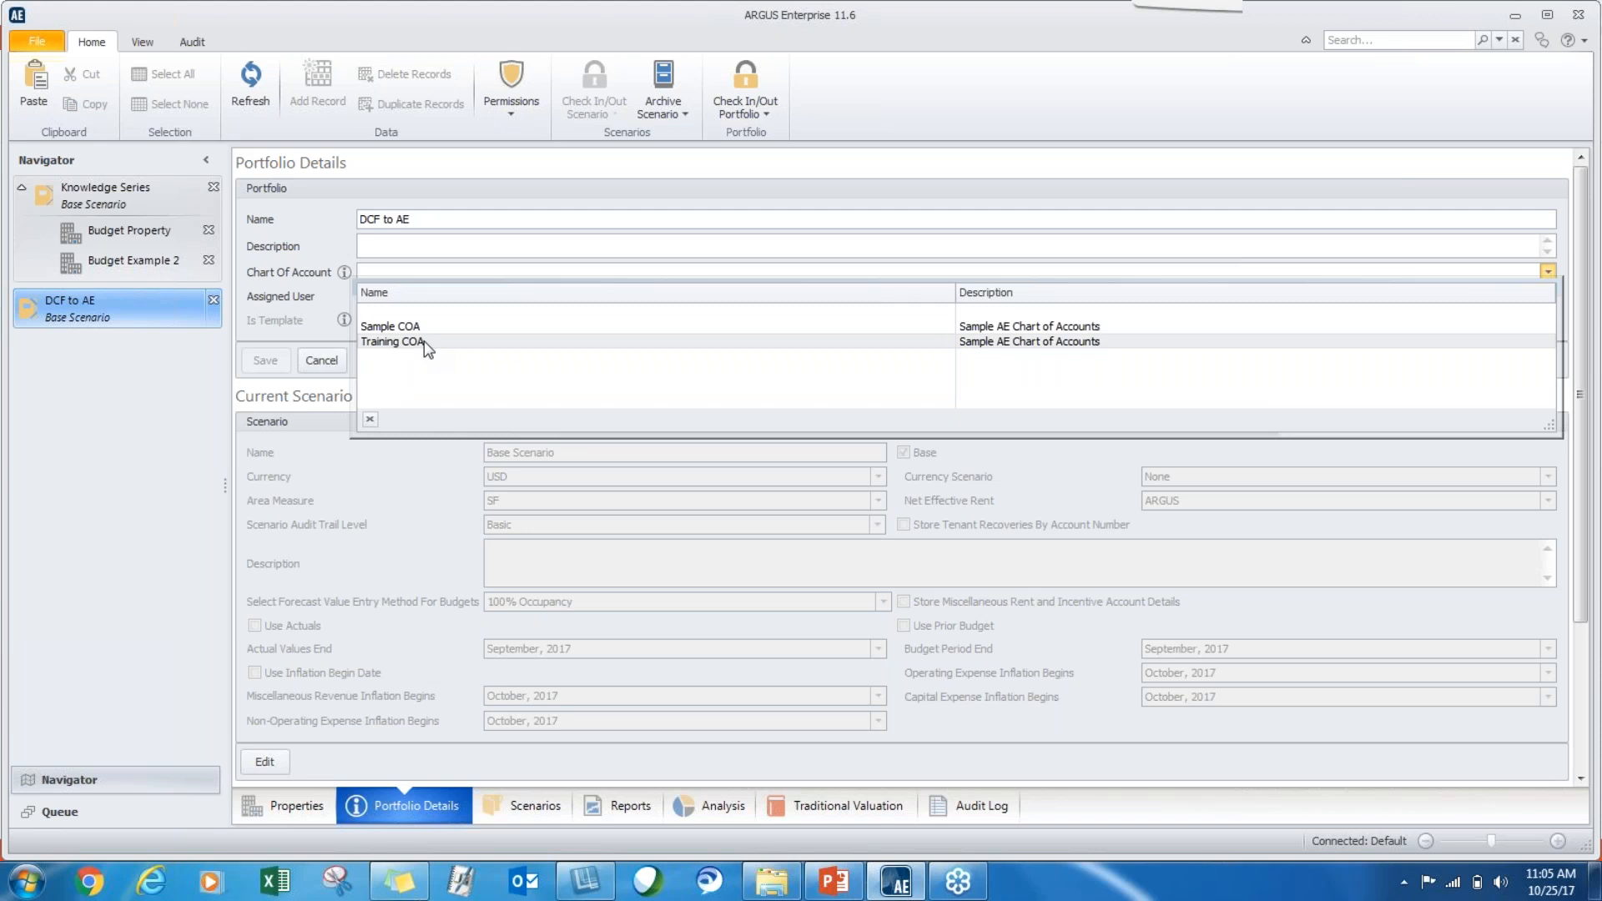
pyautogui.click(392, 342)
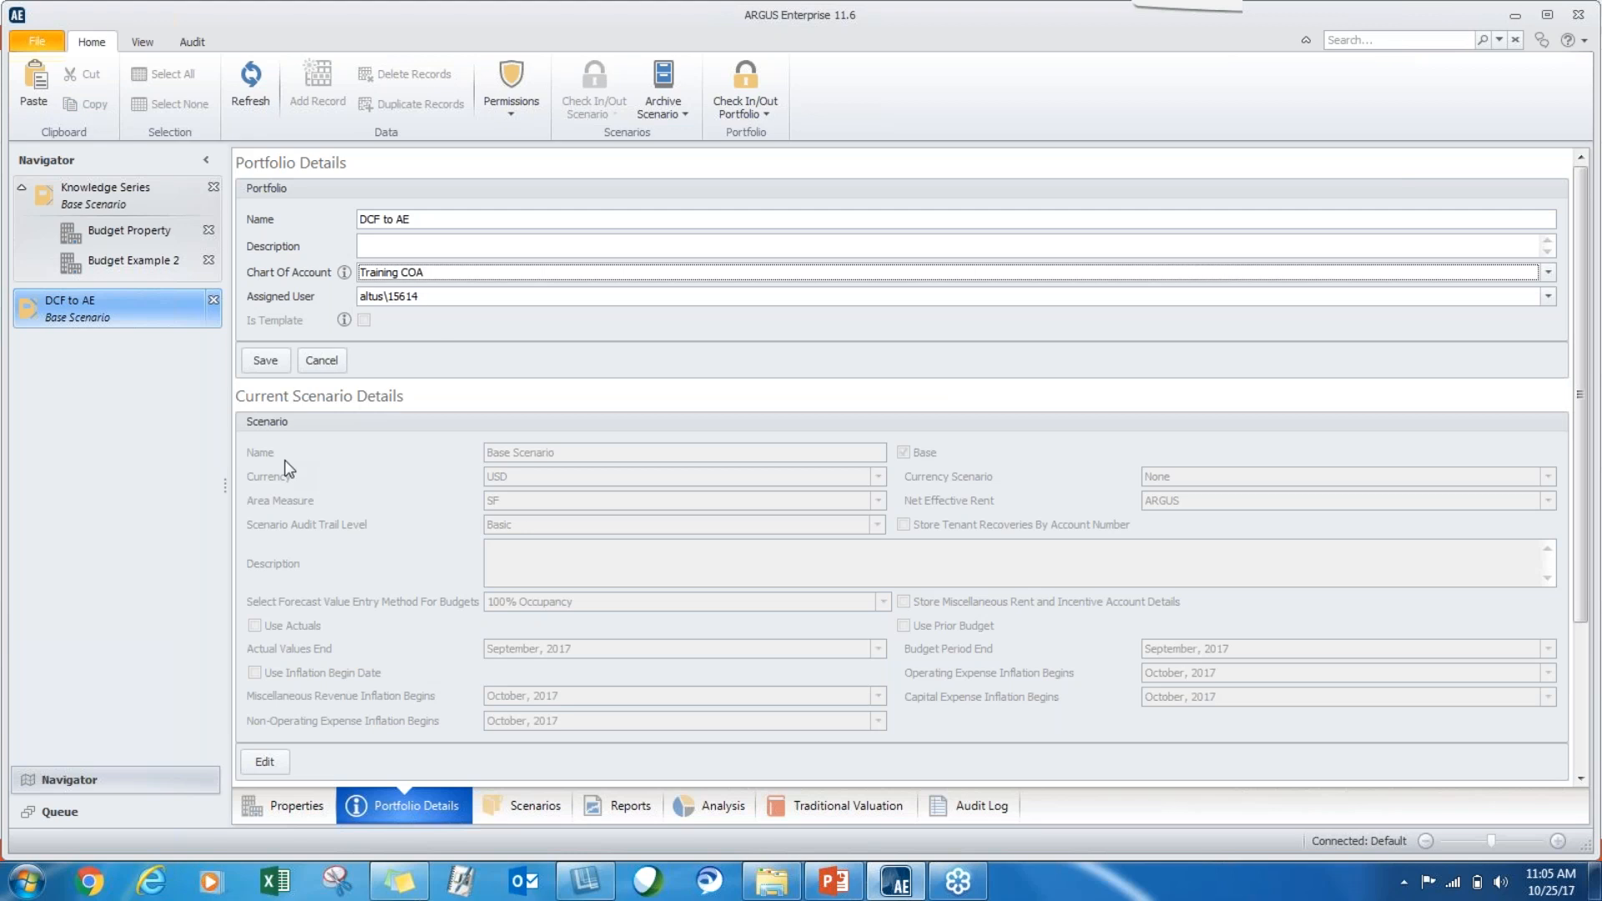
pyautogui.click(261, 362)
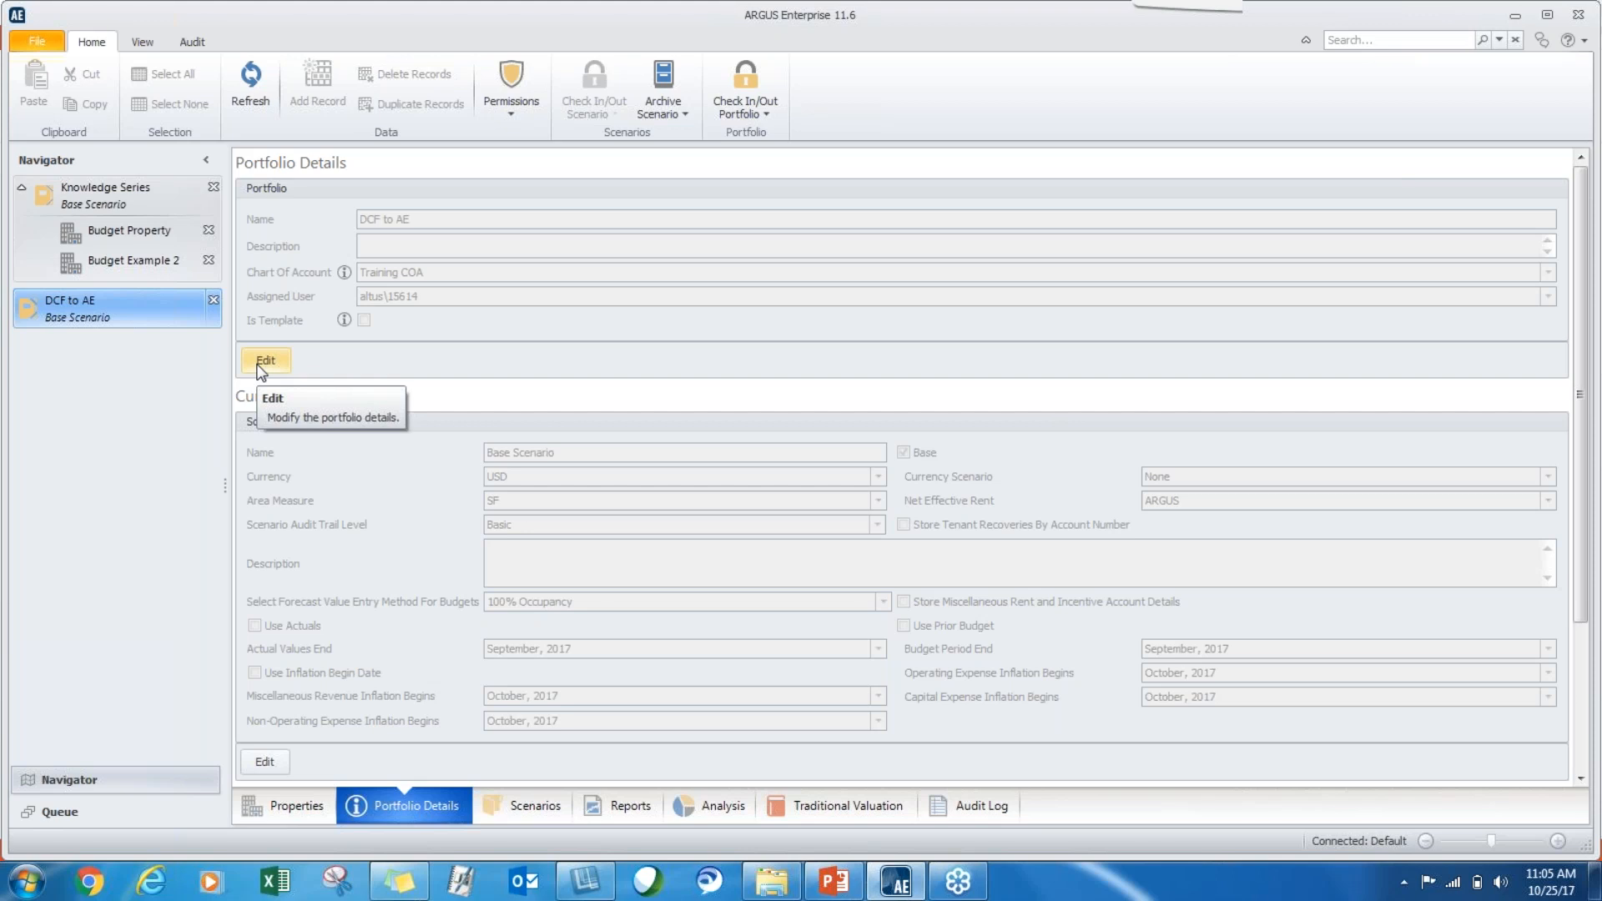
# Check whether DCF to AE's chart of account is still editable, and view the portfolio details of Knowledge Series.
pyautogui.click(259, 365)
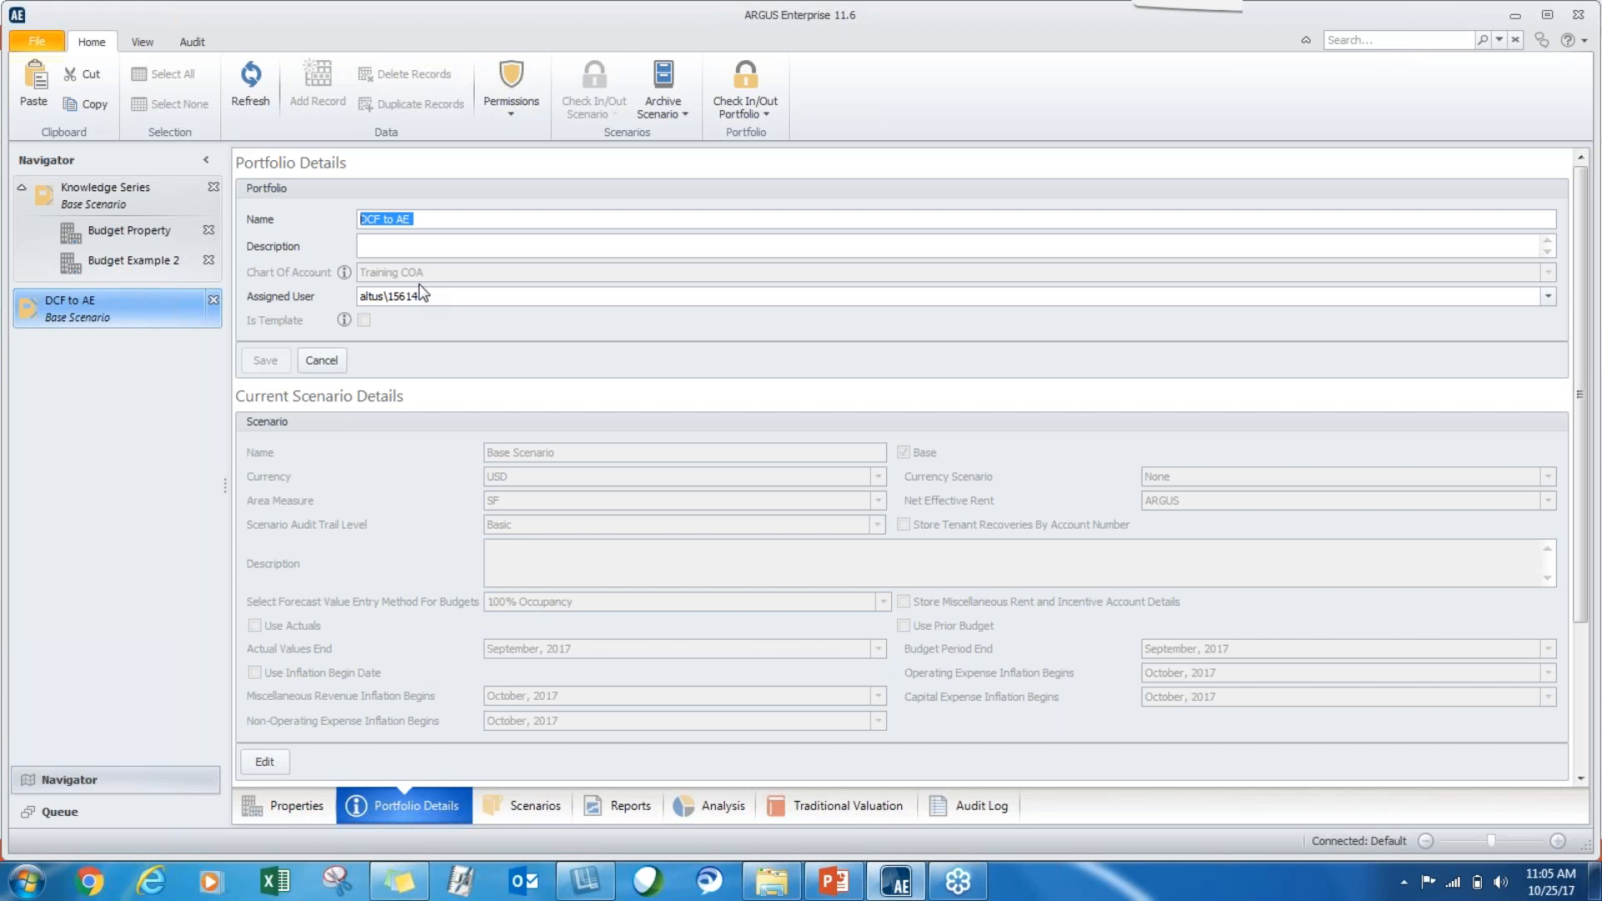
pyautogui.click(329, 356)
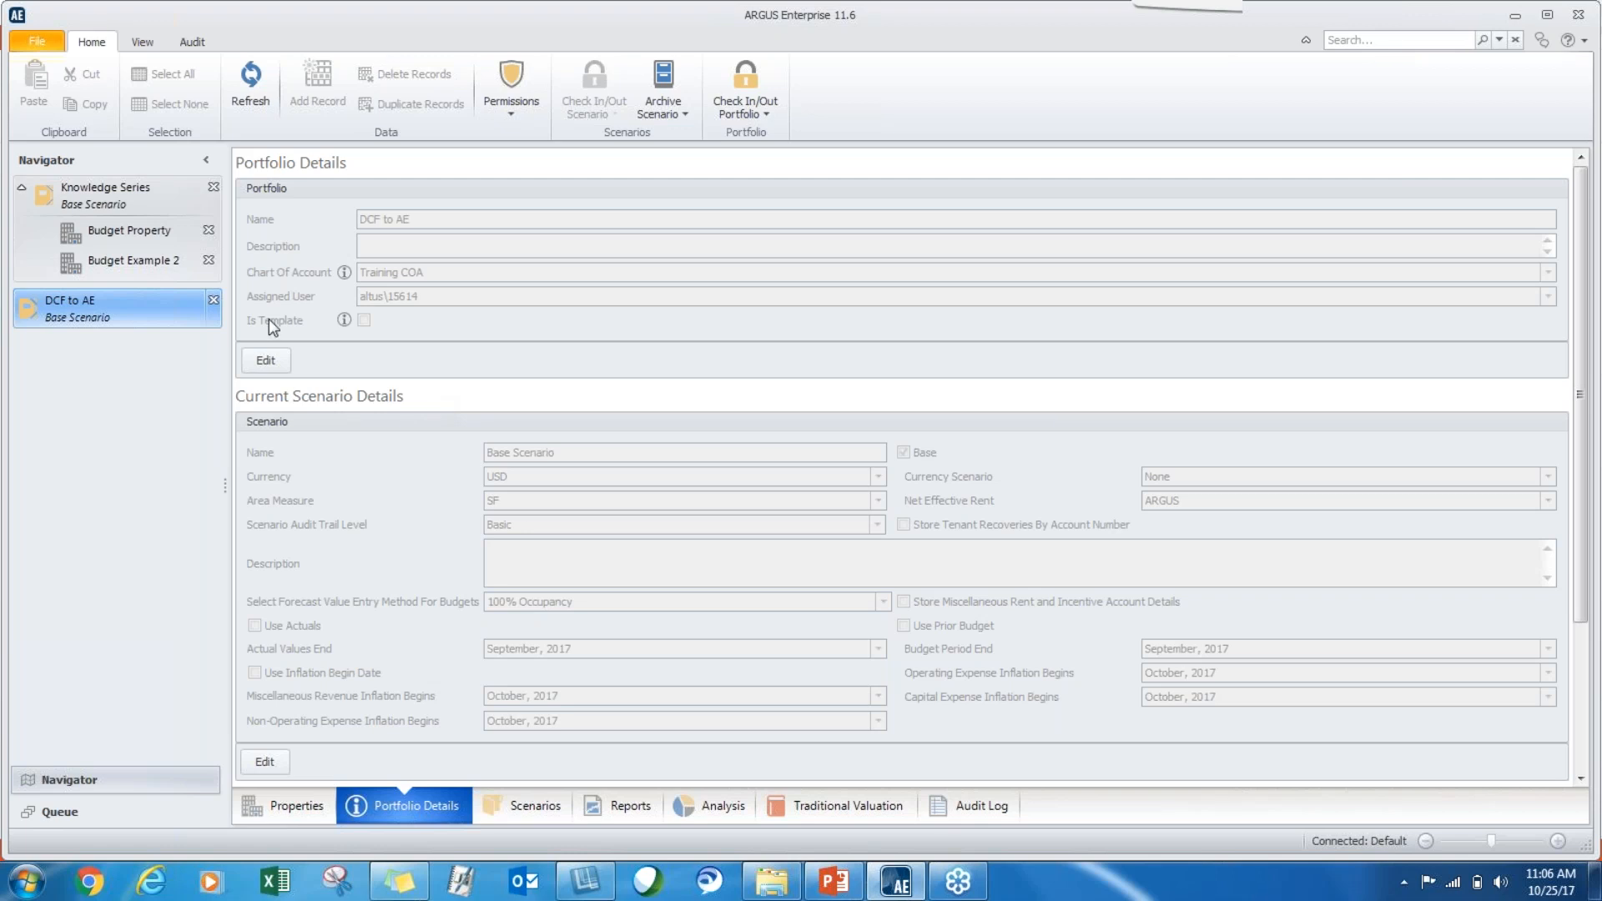
pyautogui.click(99, 190)
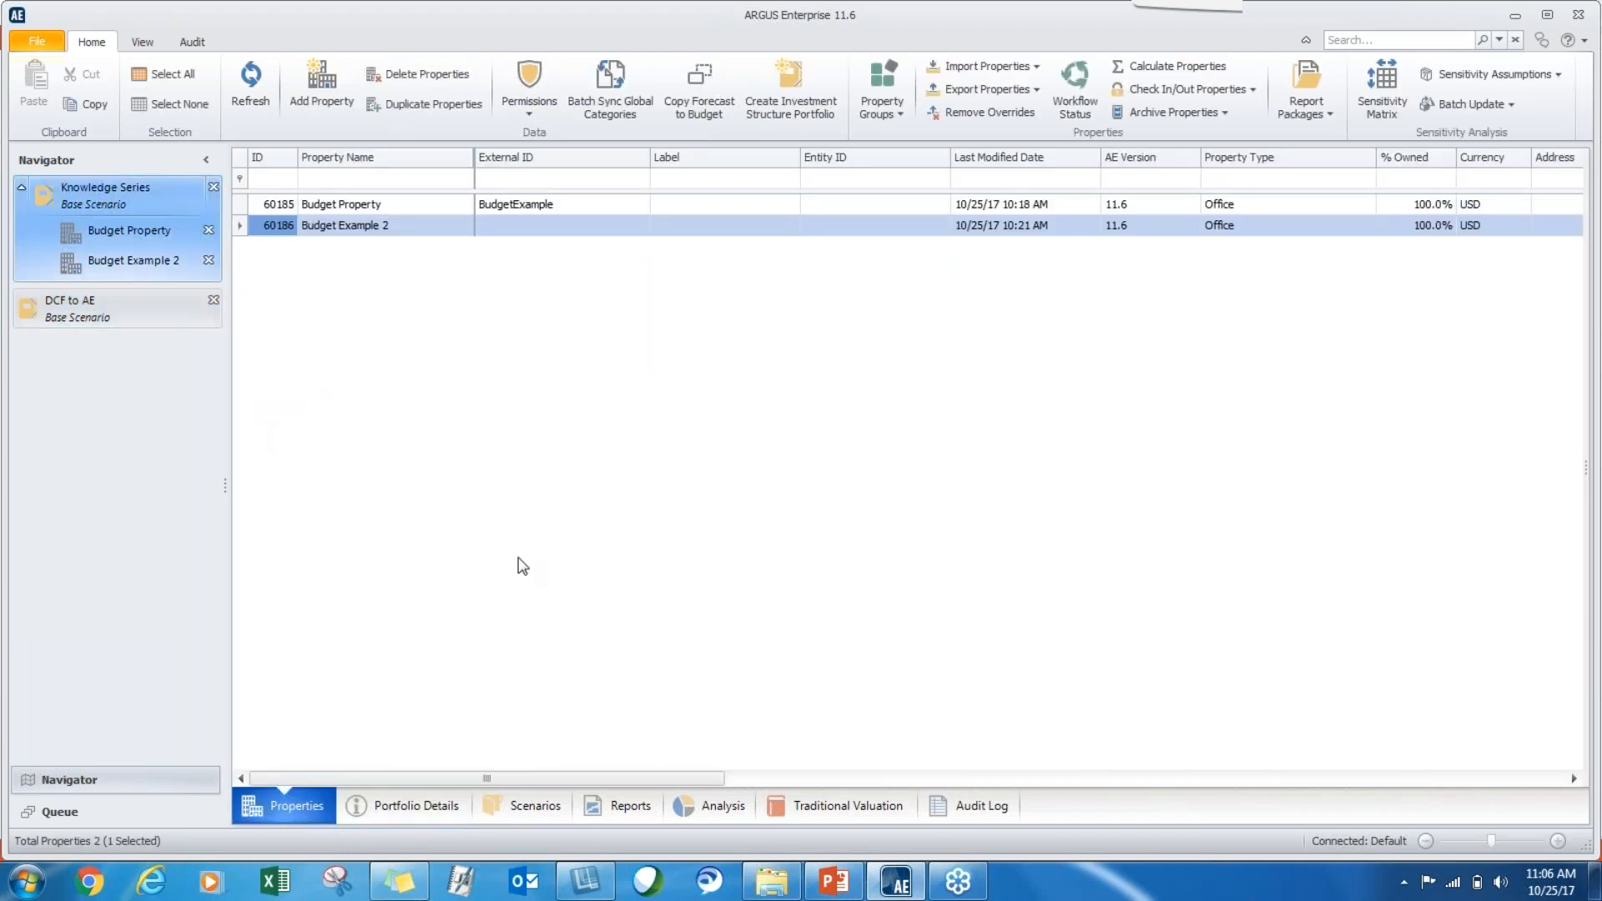
pyautogui.click(415, 806)
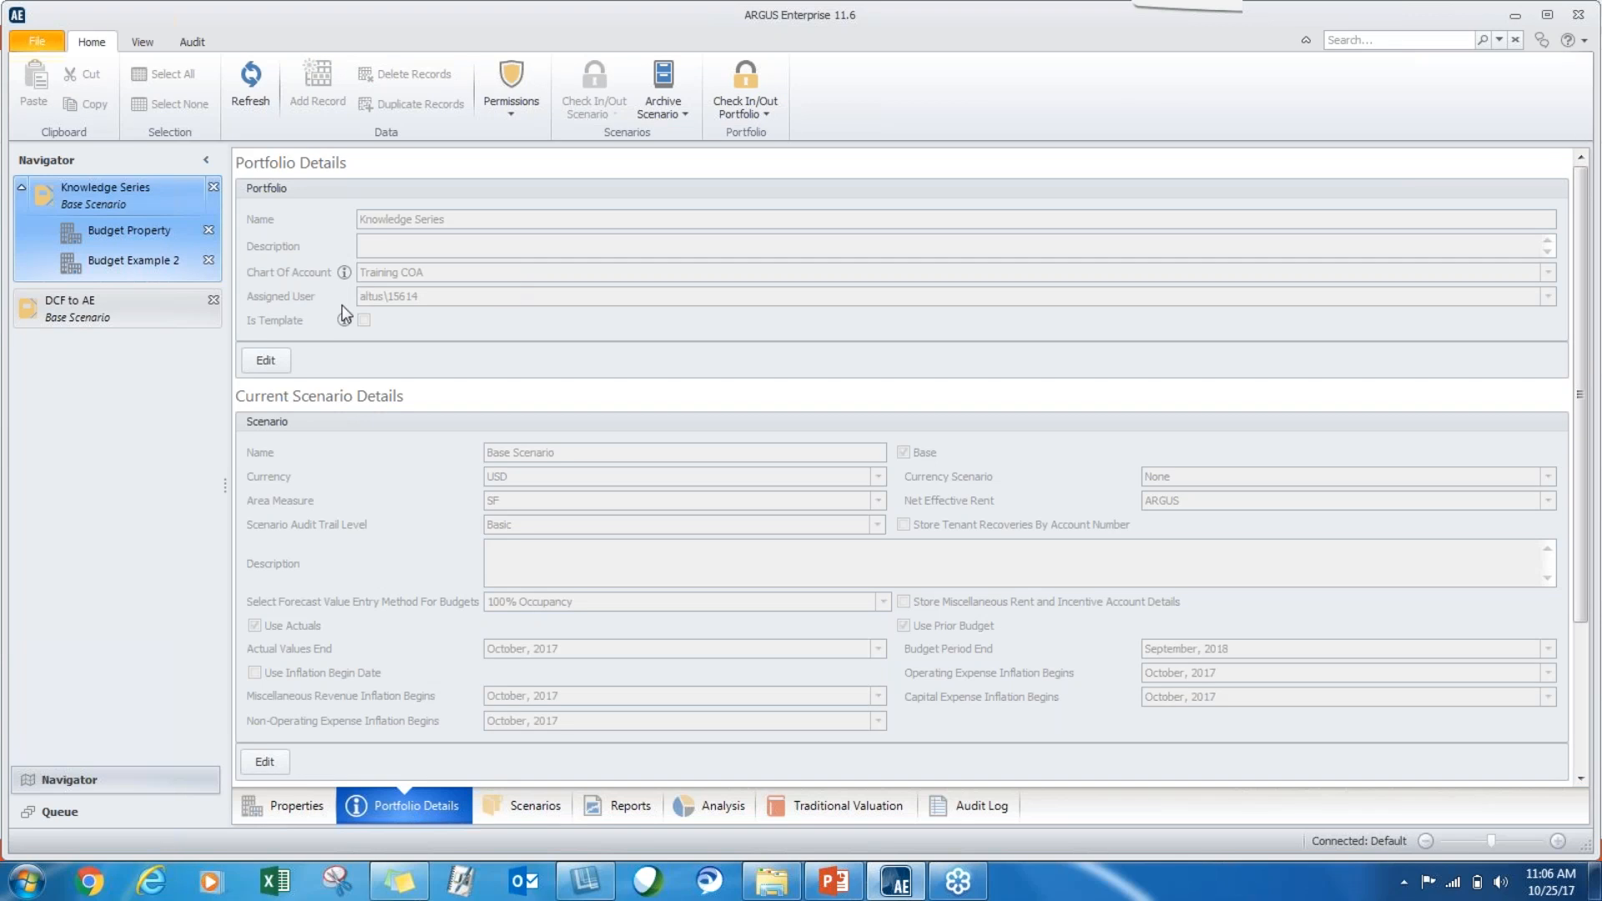
# Open the Budget Example 2 property of the Knowledge Series portfolio for editing.
pyautogui.click(320, 802)
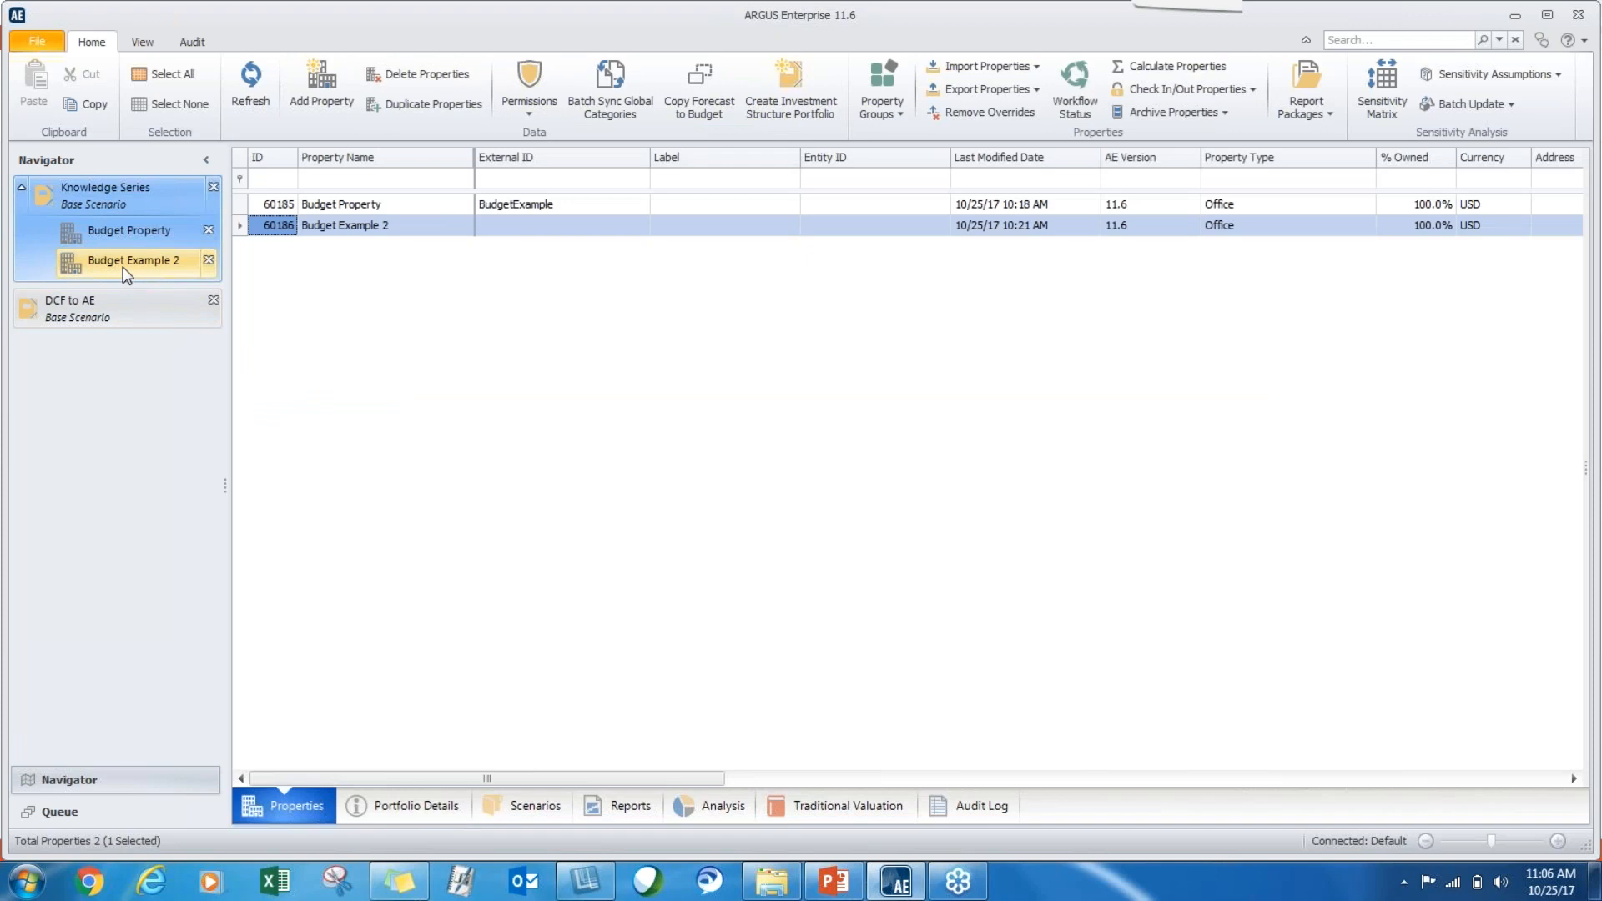
pyautogui.click(125, 267)
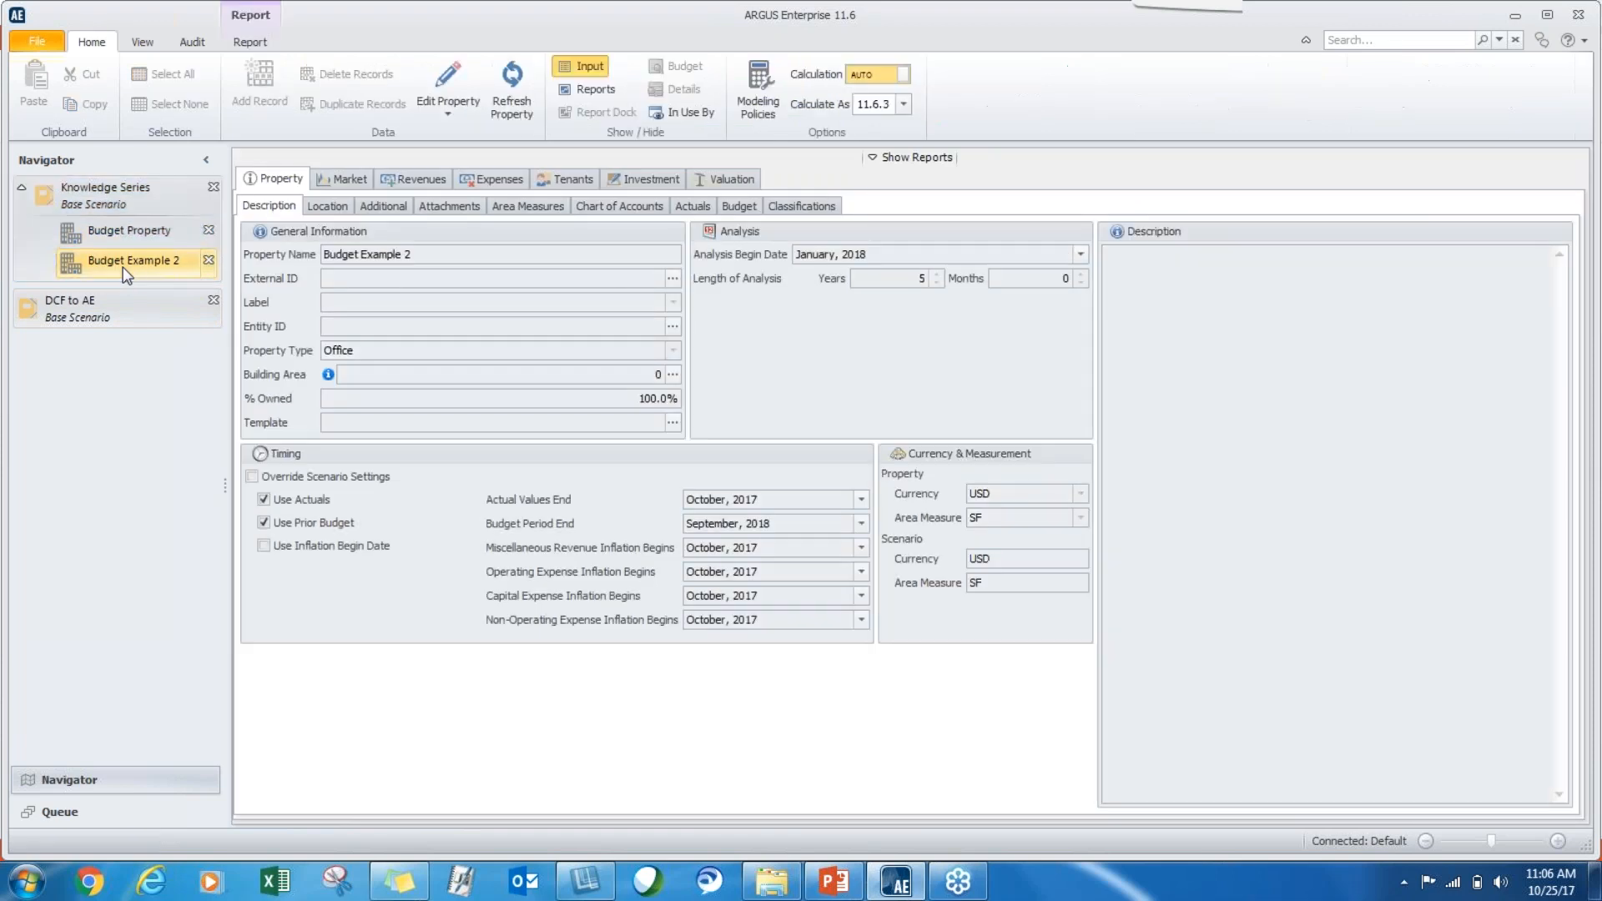
pyautogui.click(434, 83)
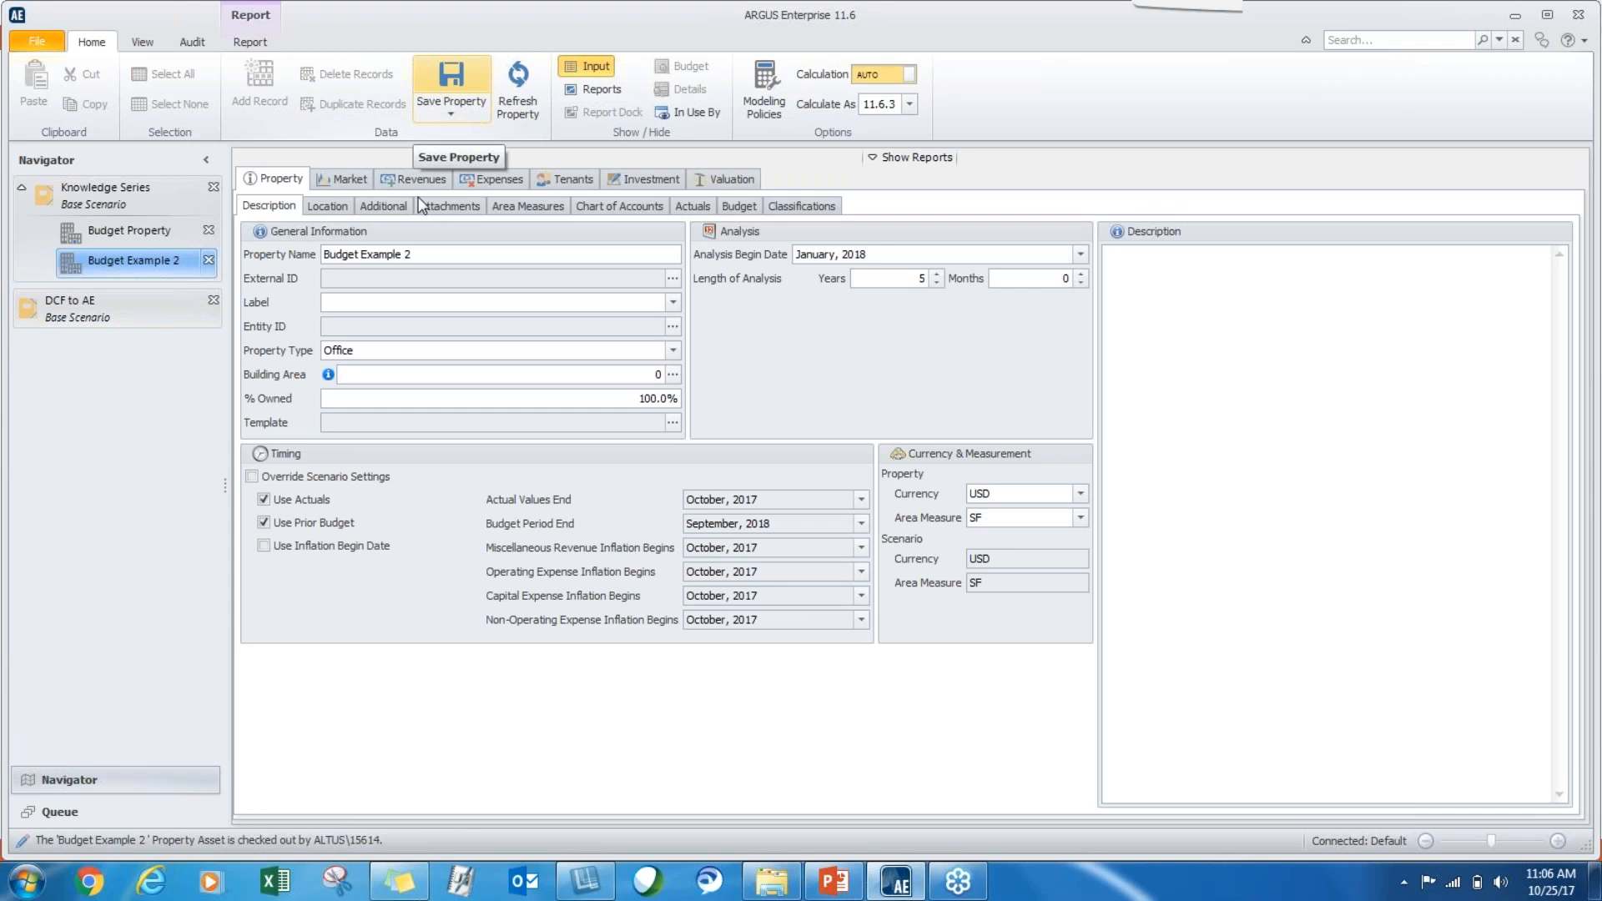
# Look over Budget Example 2's actuals, budget and operating expense inputs.
pyautogui.click(684, 206)
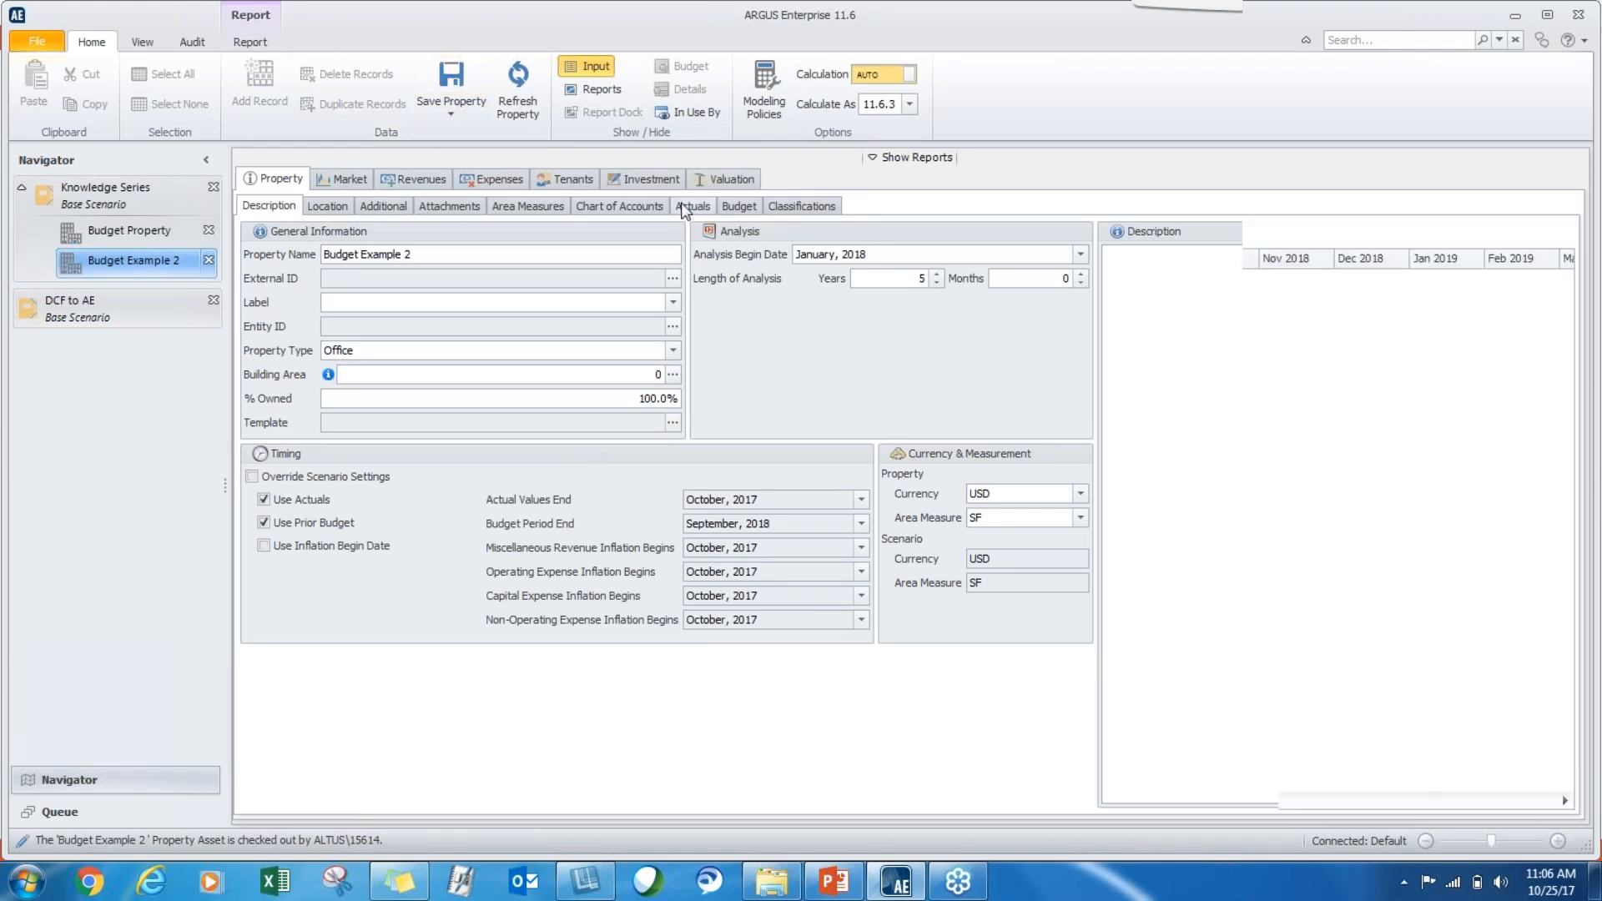
pyautogui.click(745, 207)
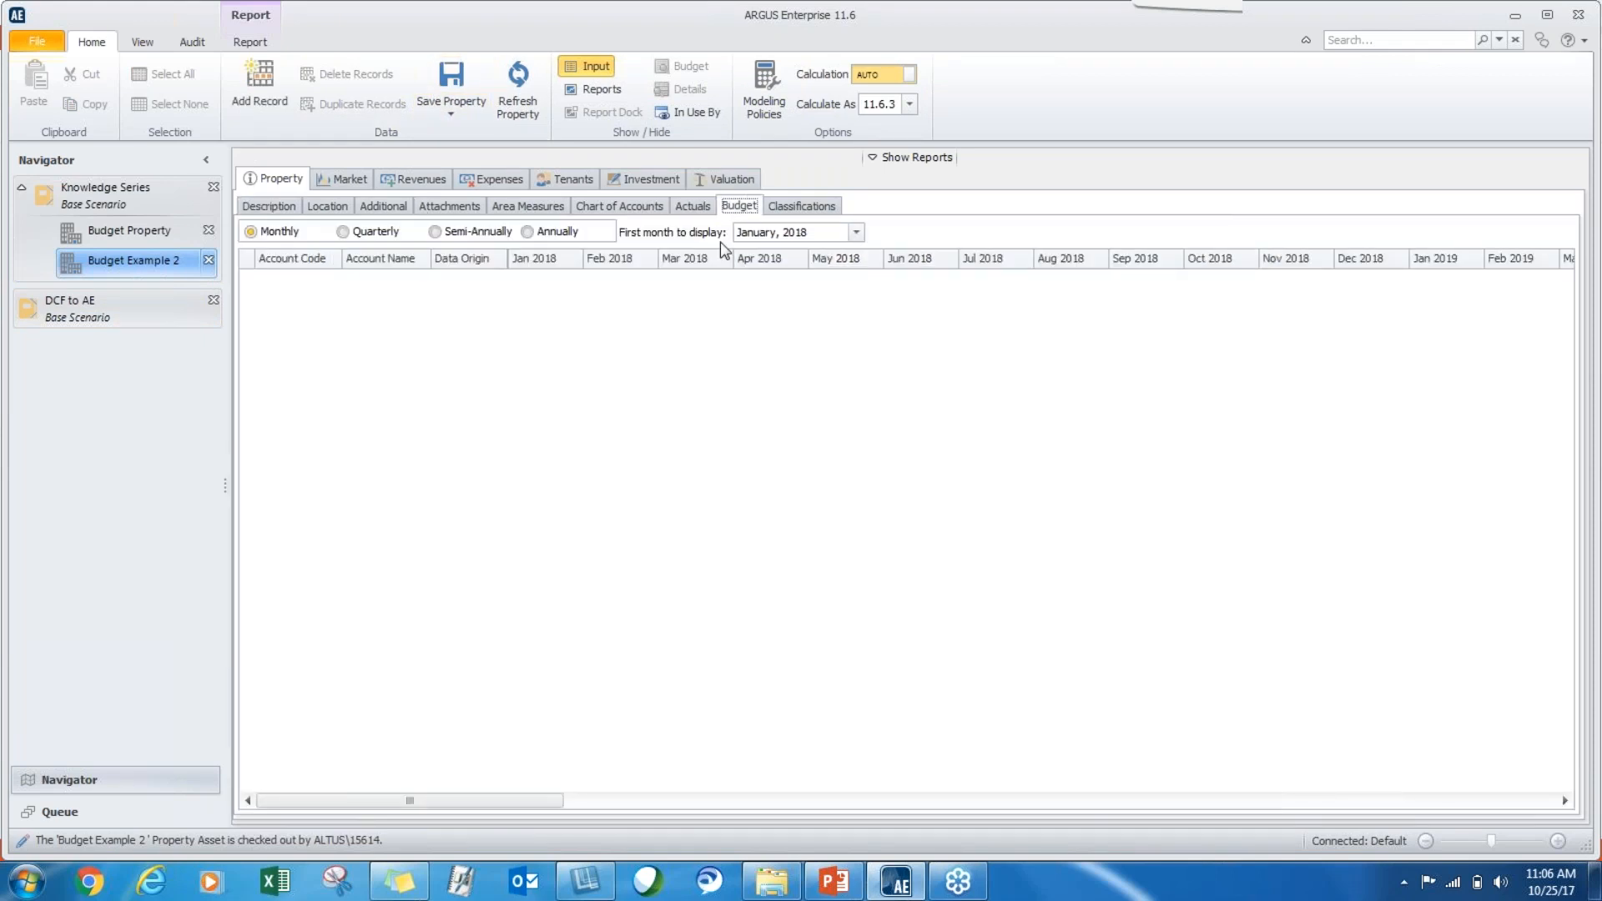
pyautogui.click(475, 178)
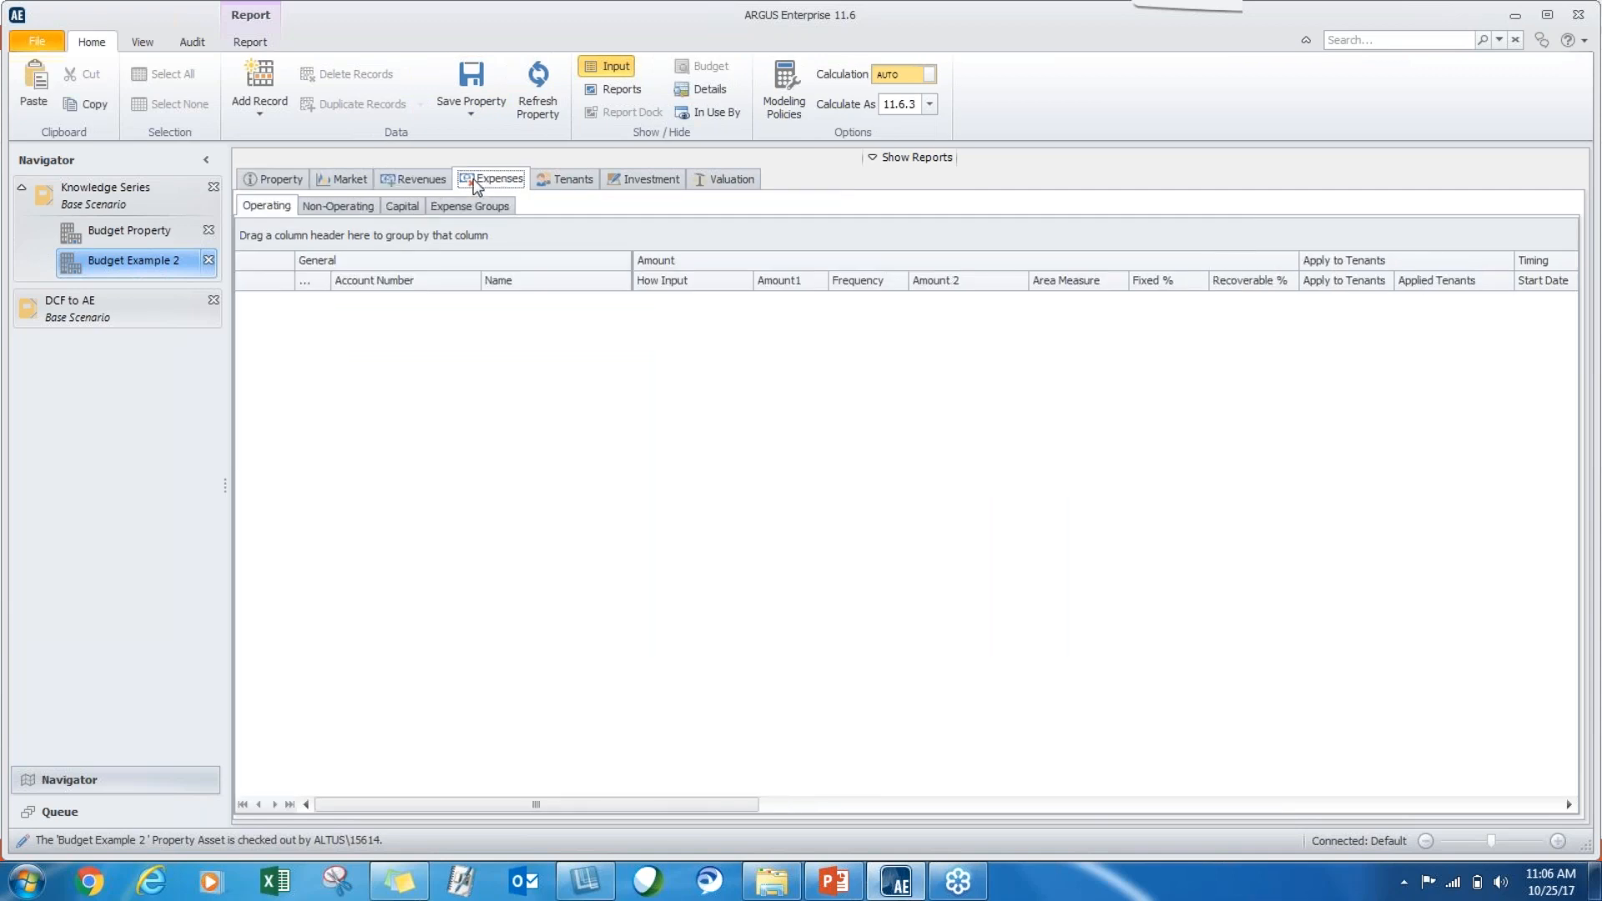
pyautogui.click(260, 180)
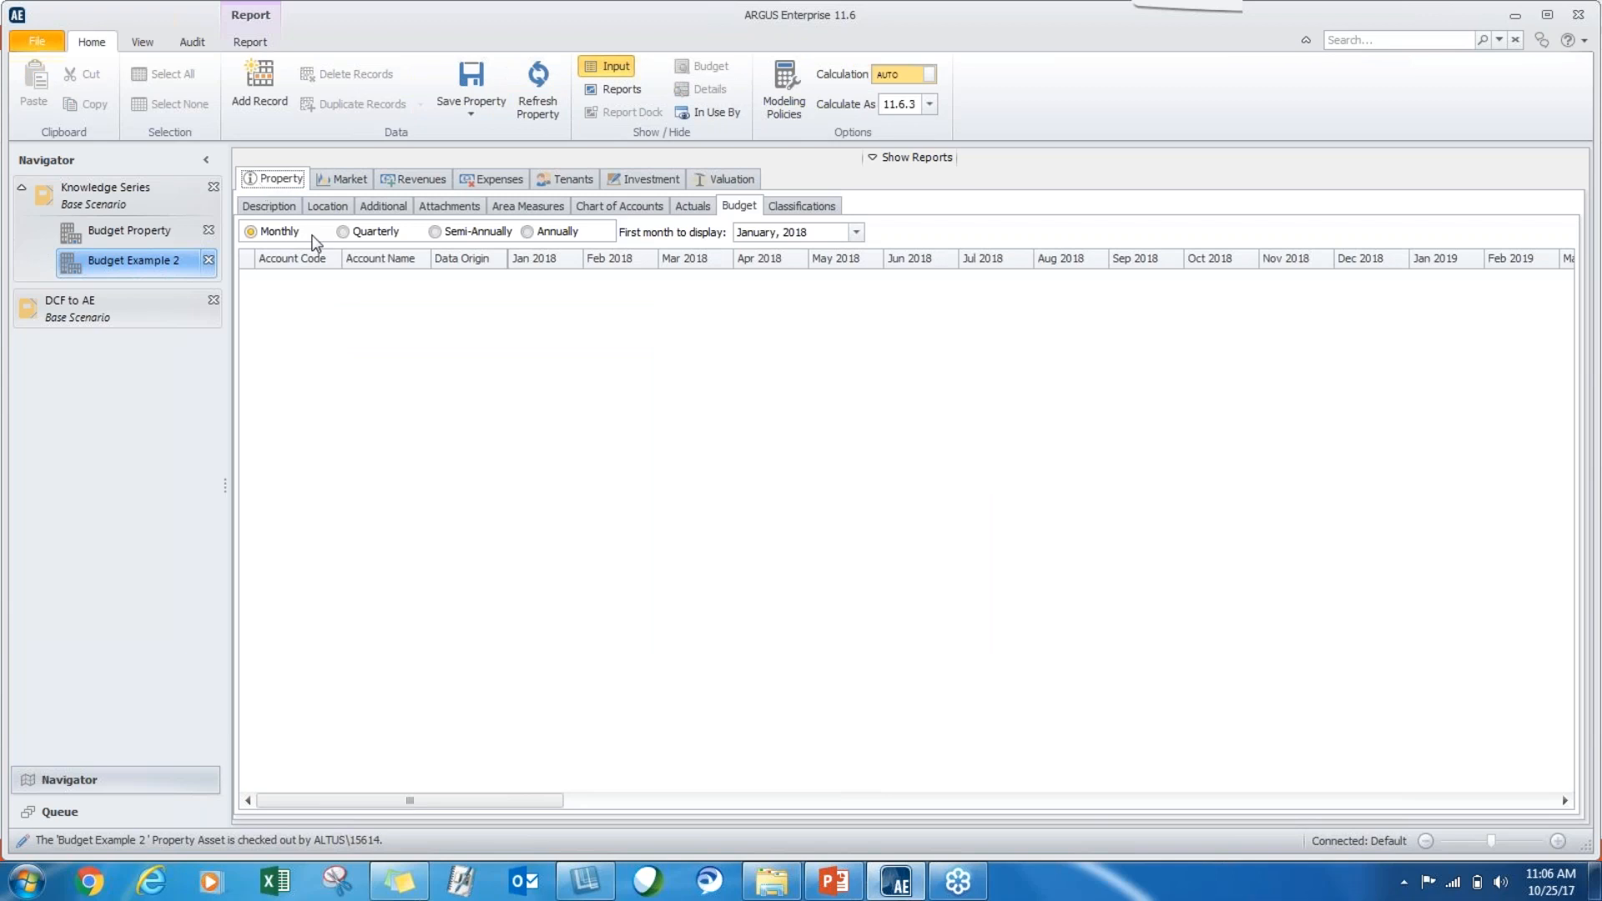
# Create lines for all accounts in the chart of accounts in Budget Example 2's Actuals.
pyautogui.click(680, 208)
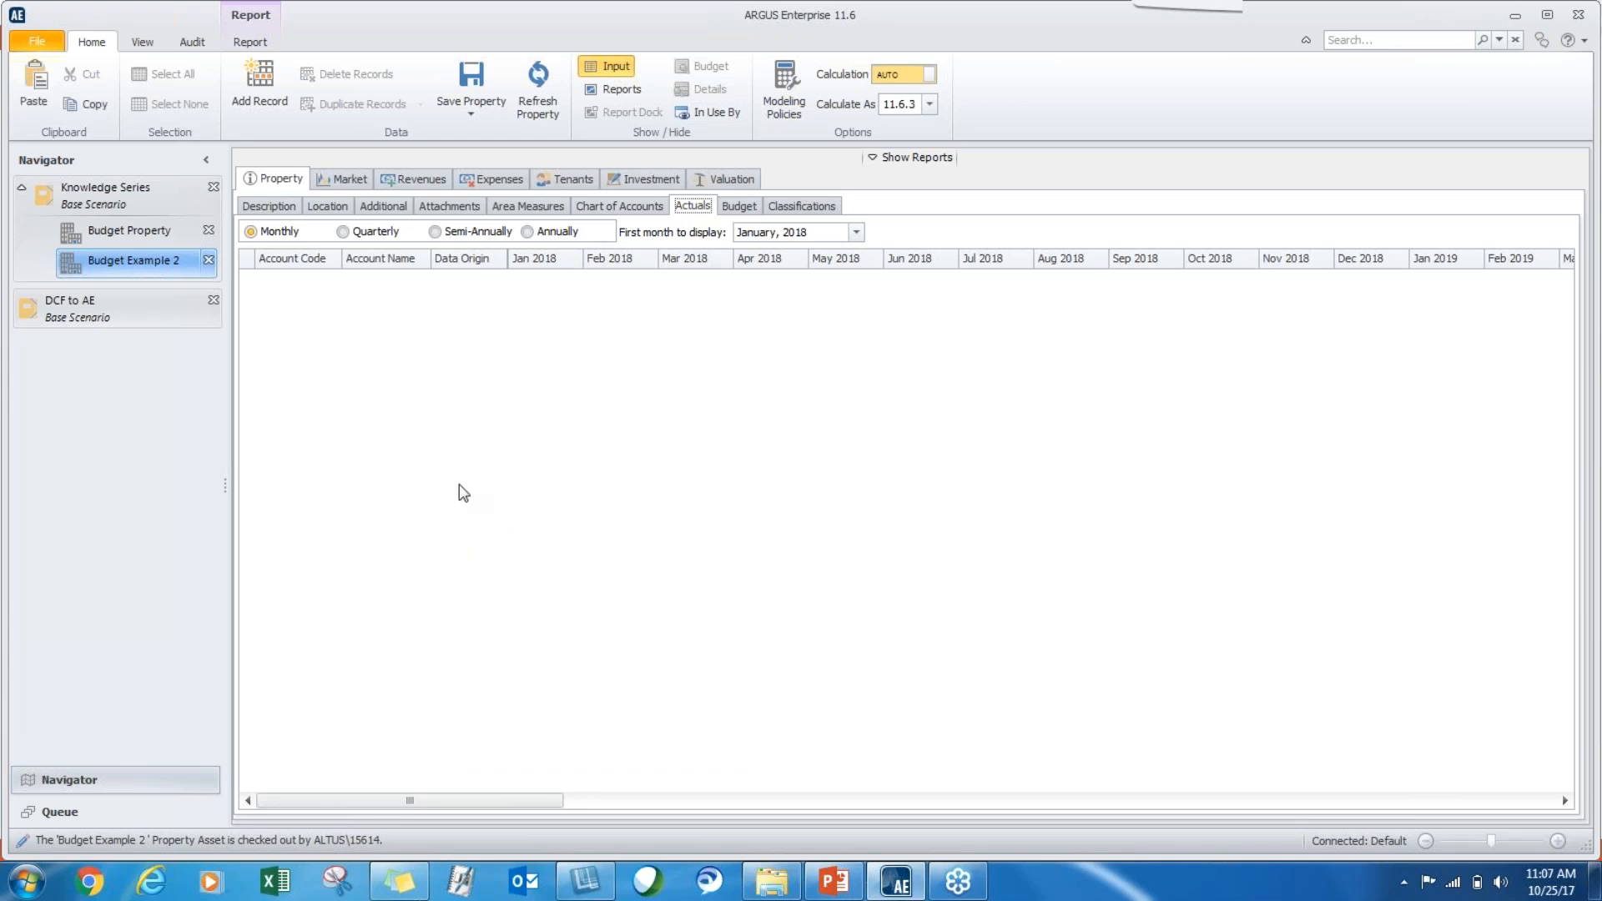
pyautogui.rightClick(464, 493)
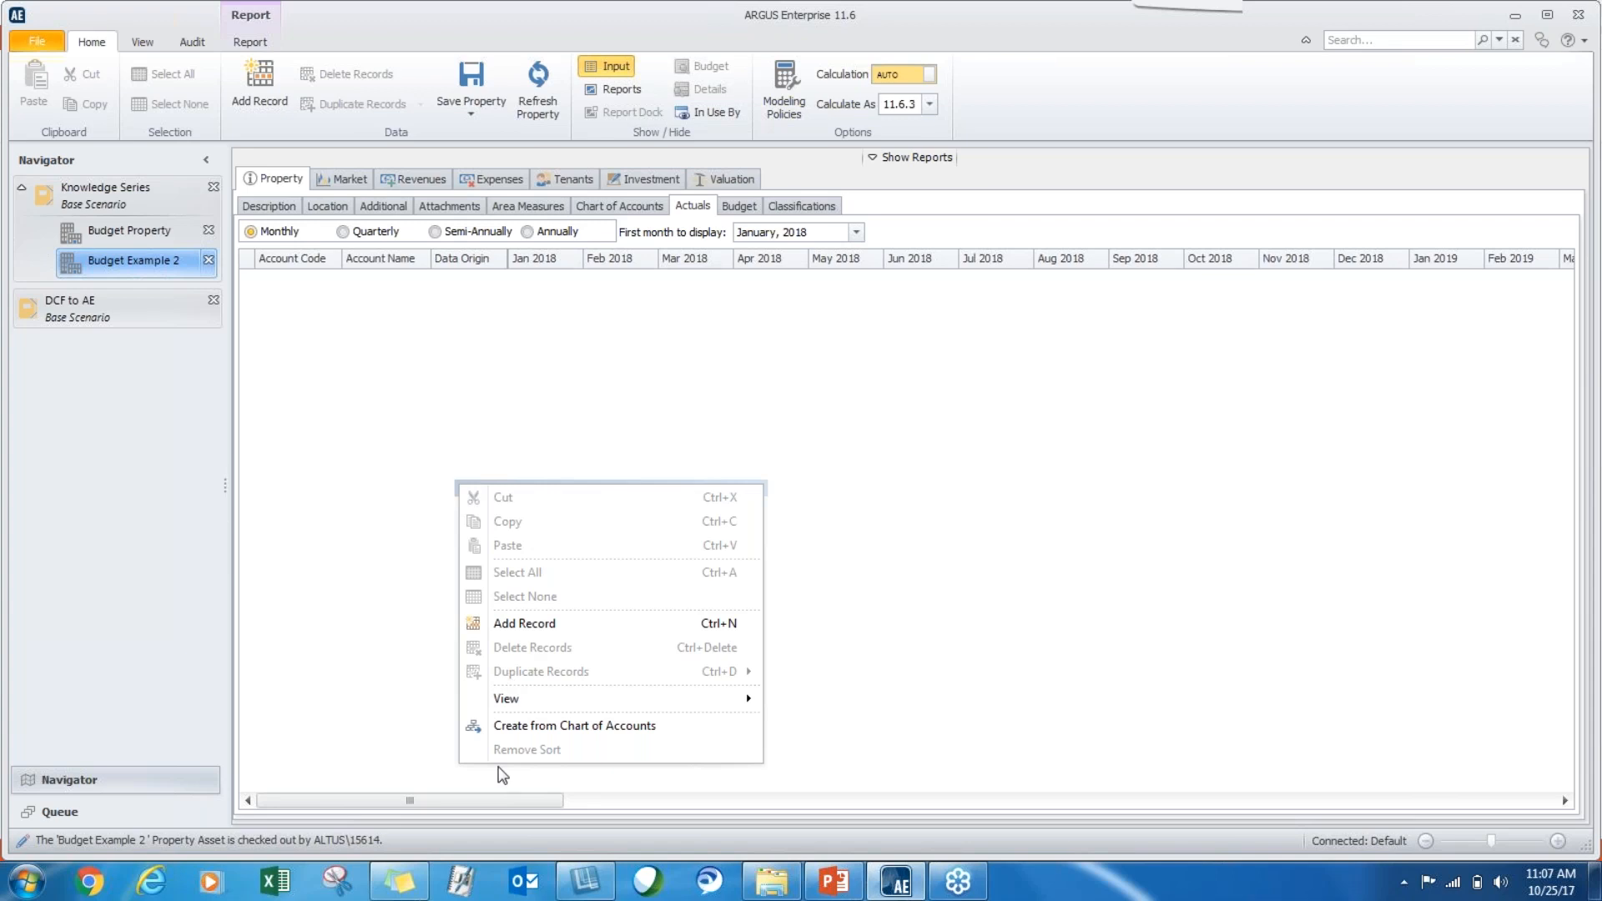
pyautogui.click(524, 726)
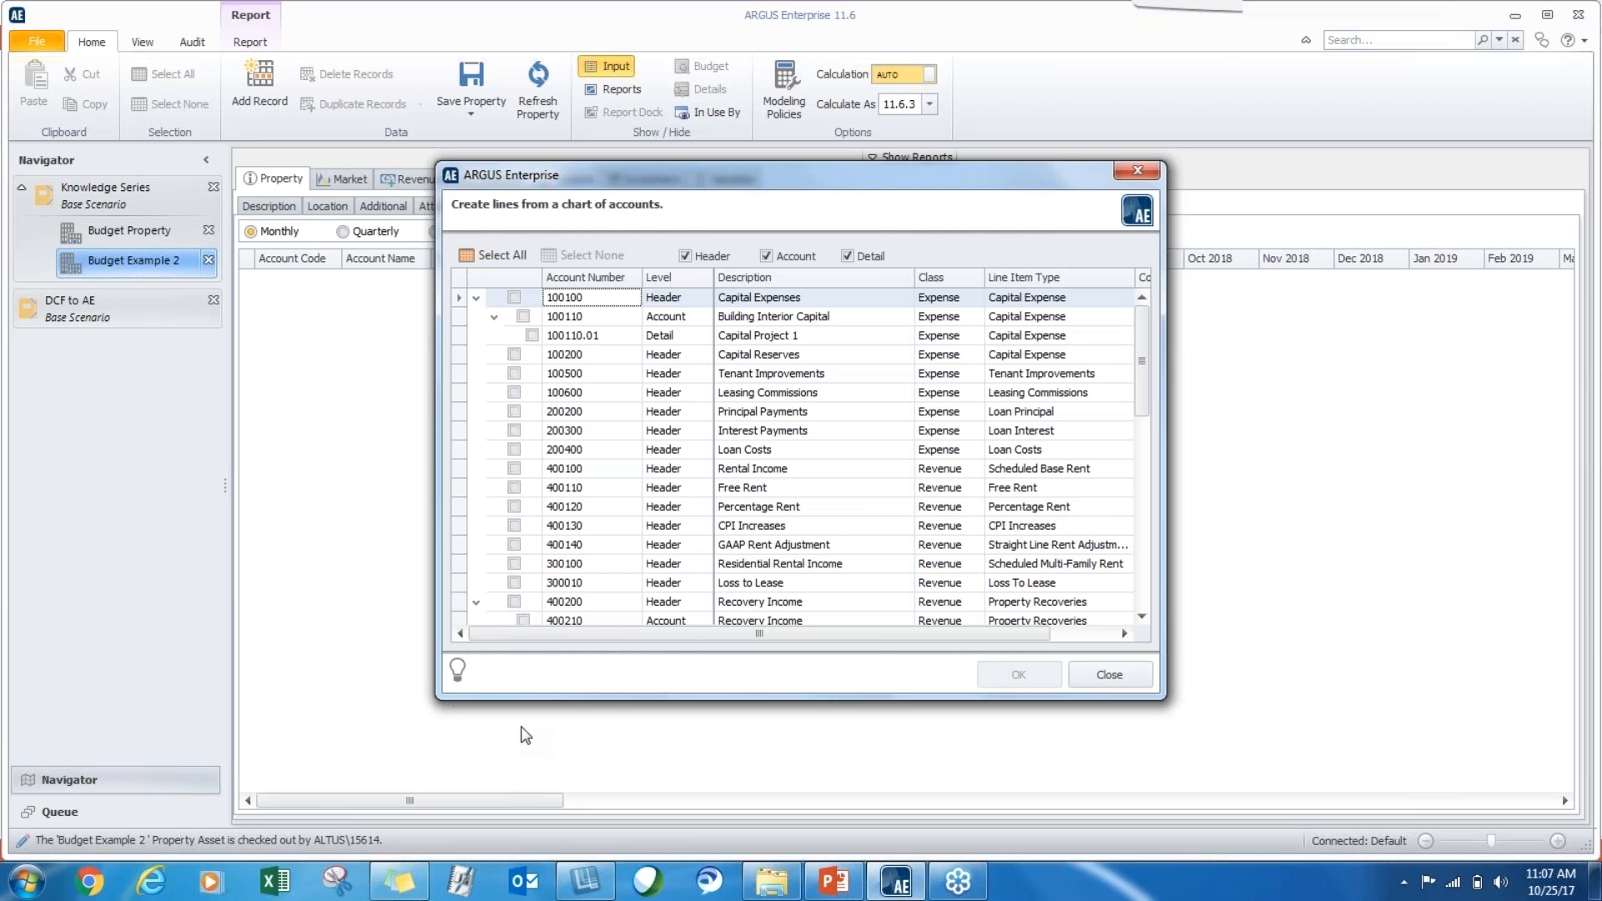
pyautogui.click(503, 259)
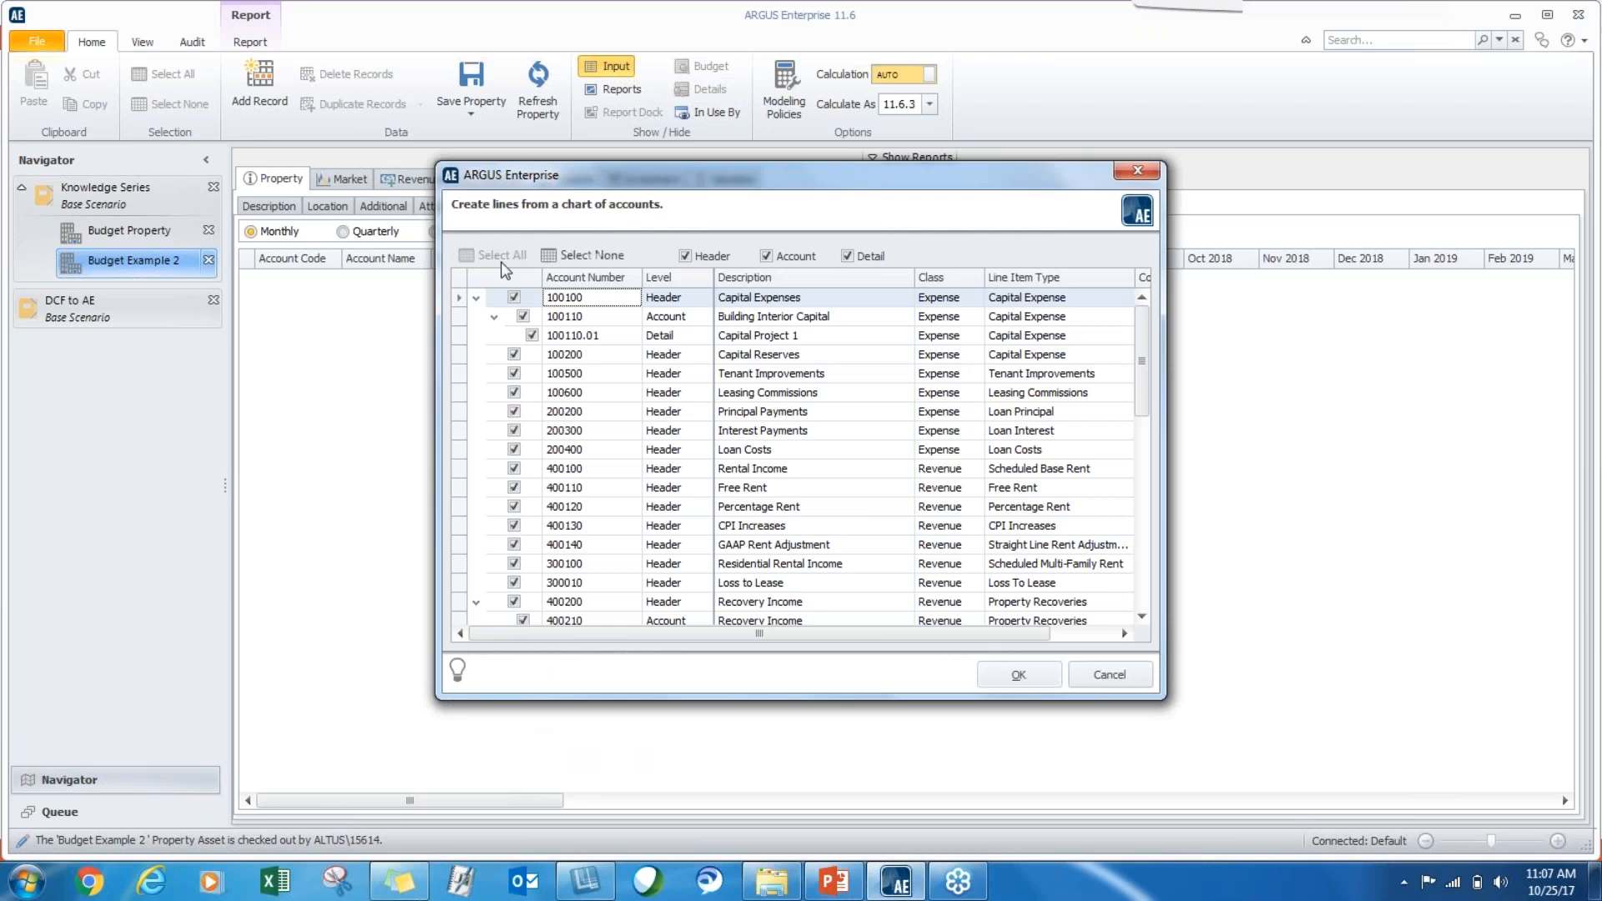
pyautogui.click(1030, 678)
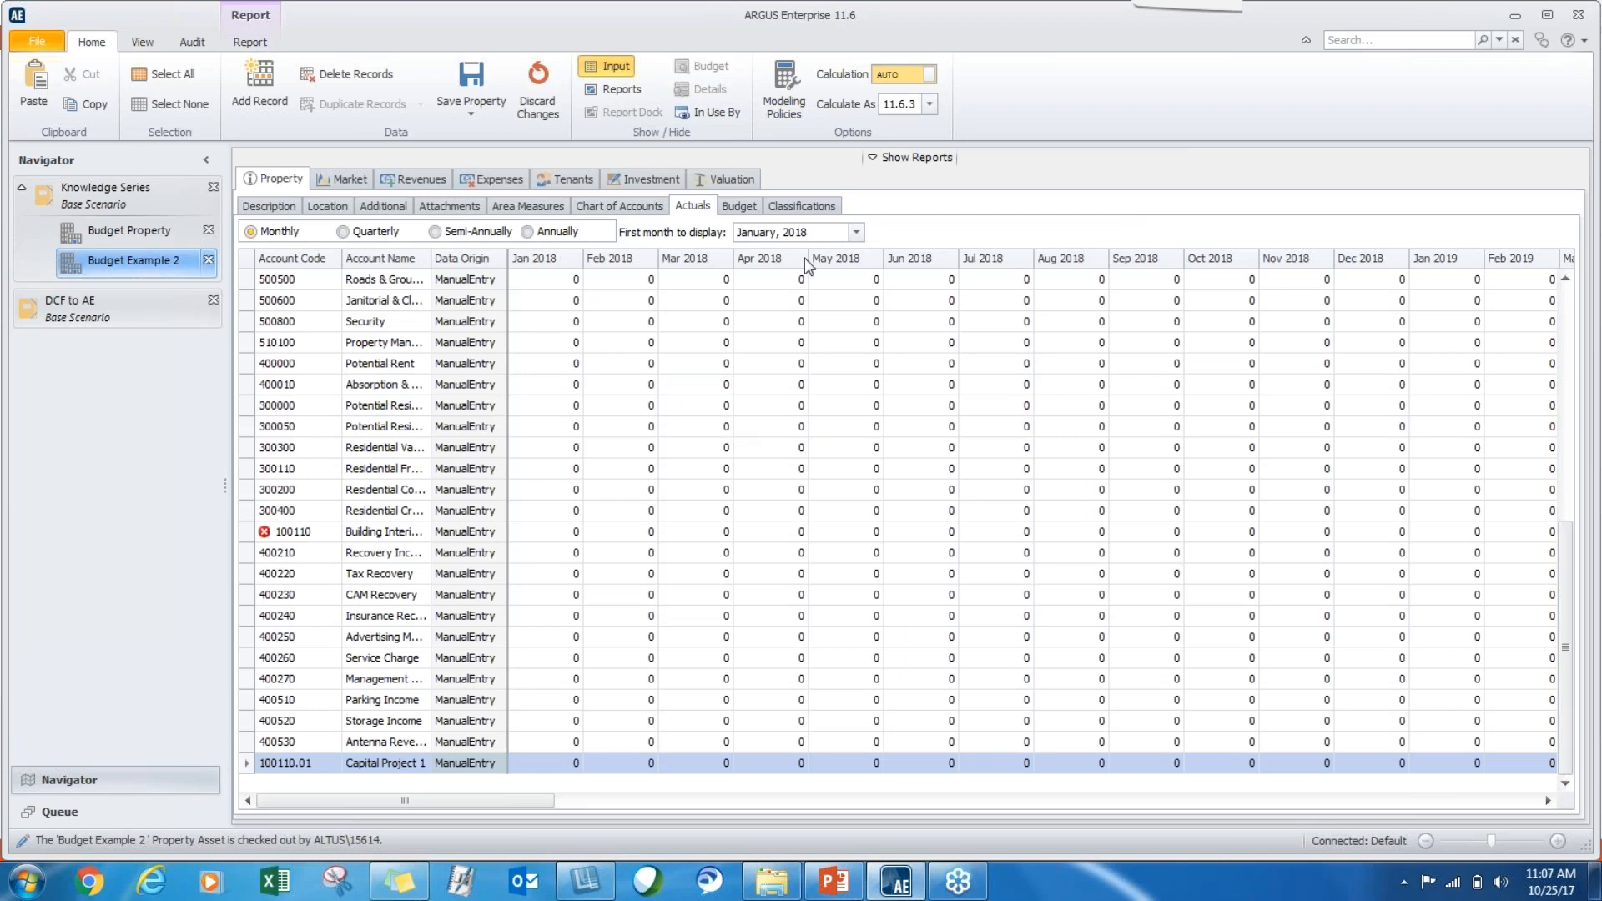
# Create lines for all accounts in the chart of accounts in Budget Example 2's Budget.
pyautogui.click(742, 208)
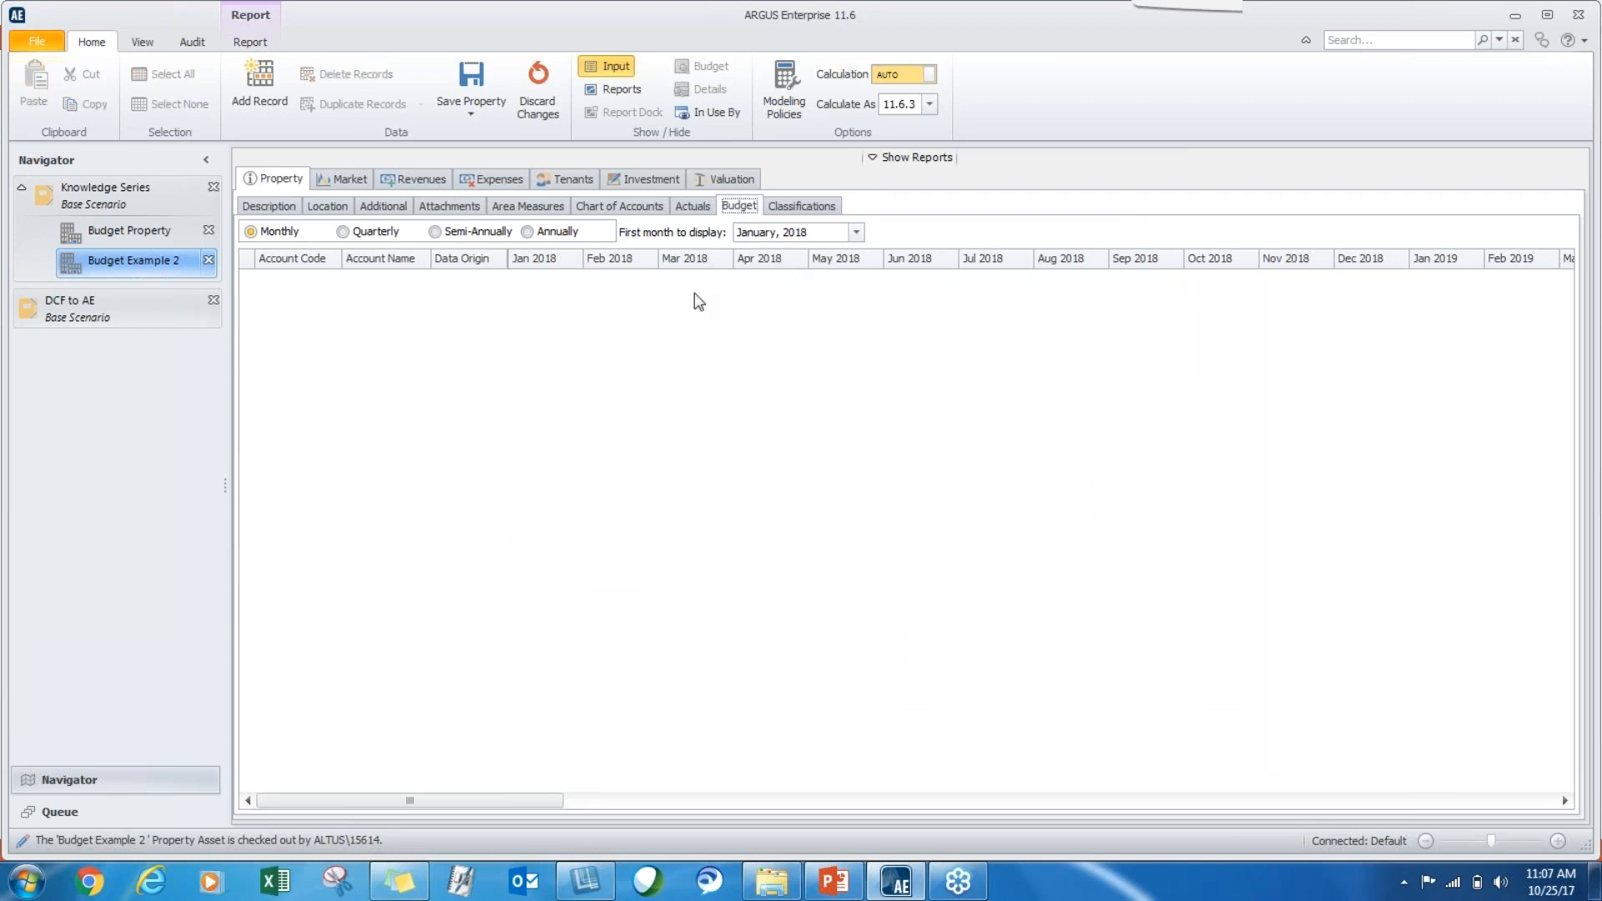
pyautogui.rightClick(376, 528)
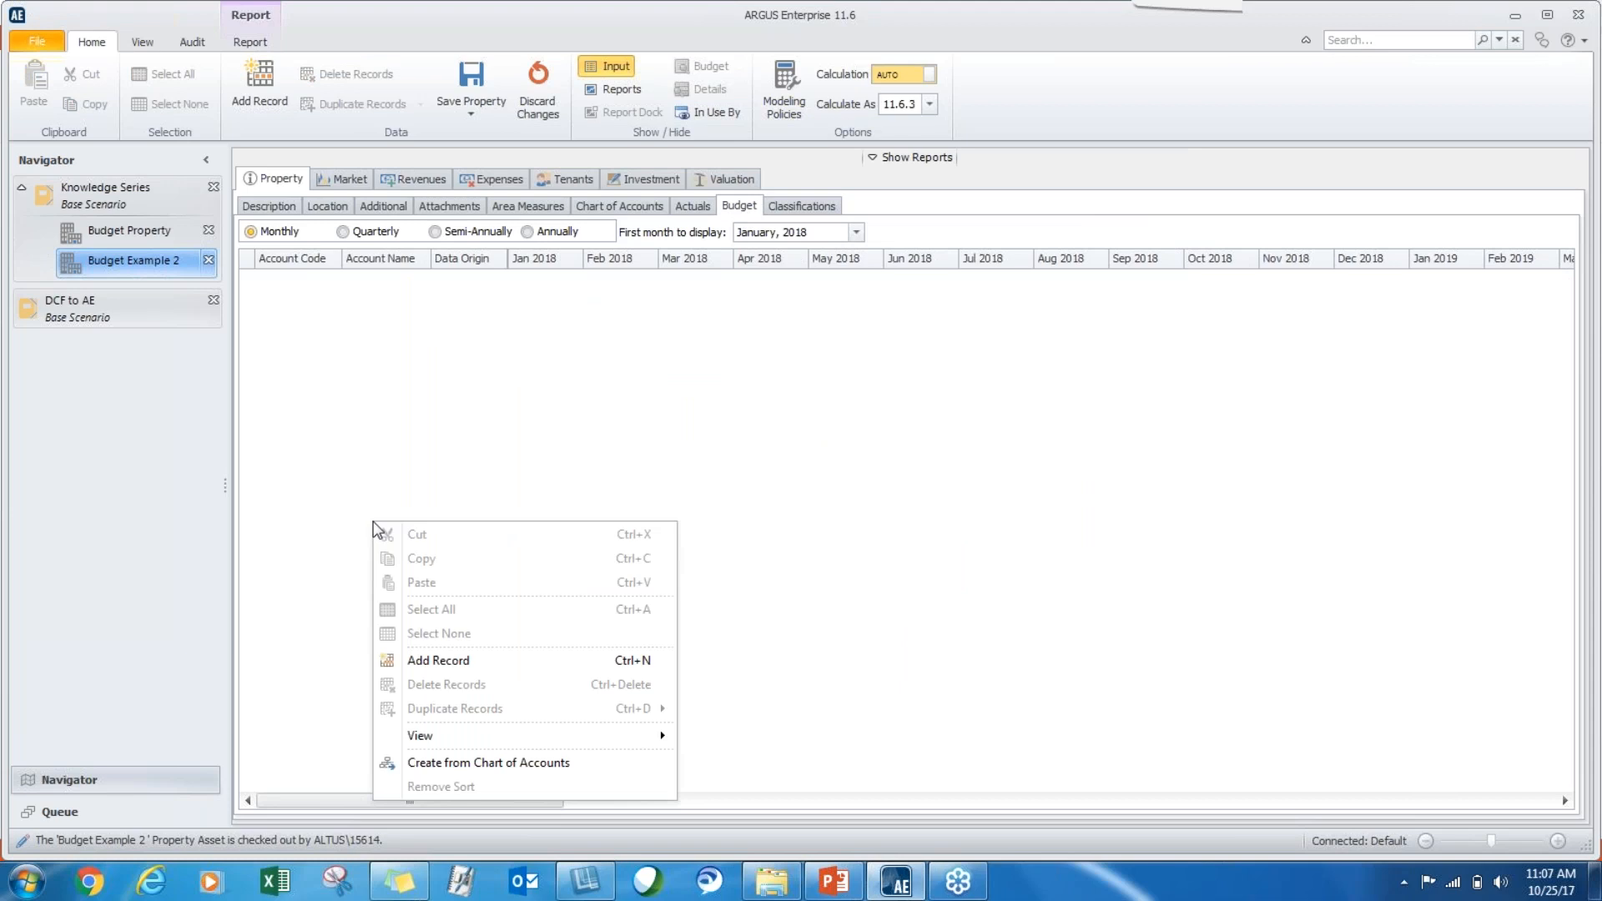
pyautogui.click(449, 762)
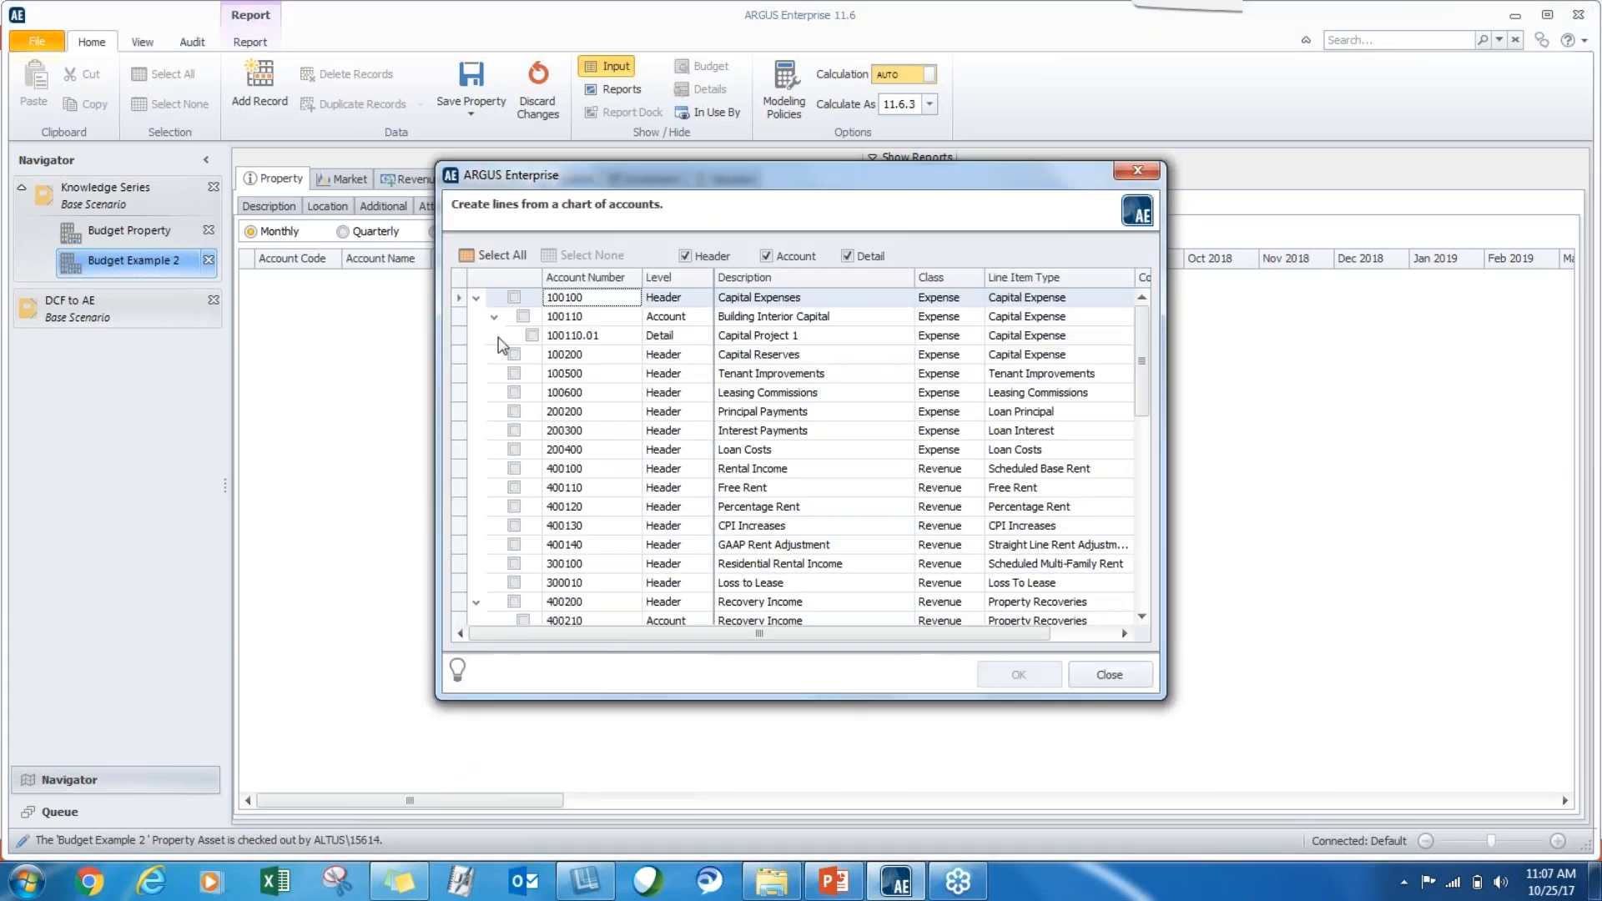
pyautogui.click(499, 257)
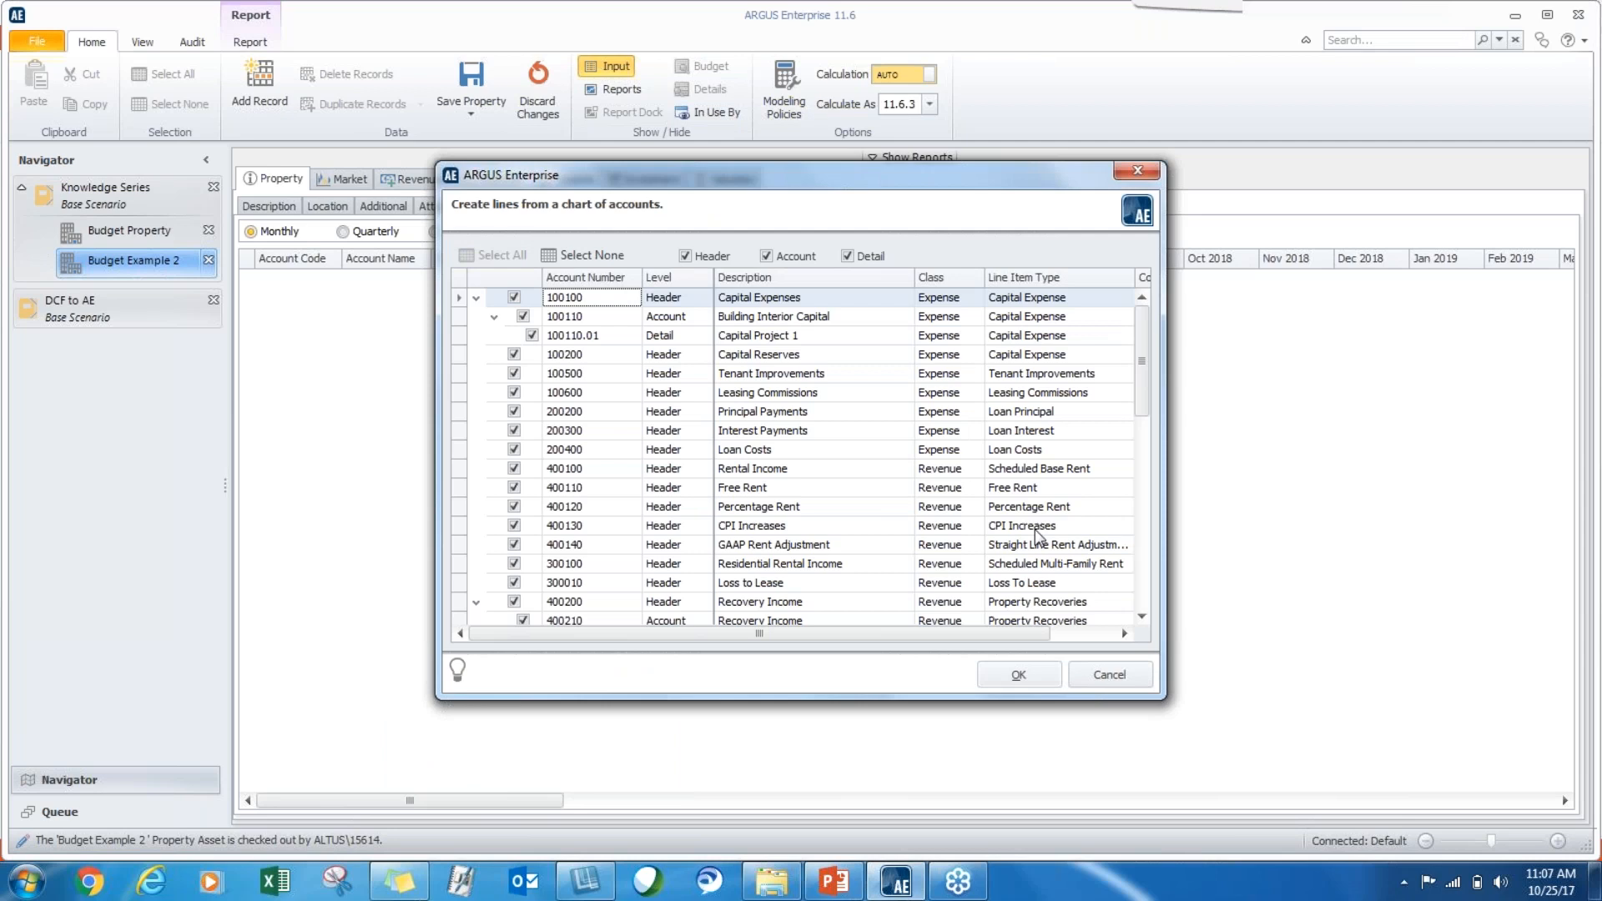
pyautogui.click(1019, 673)
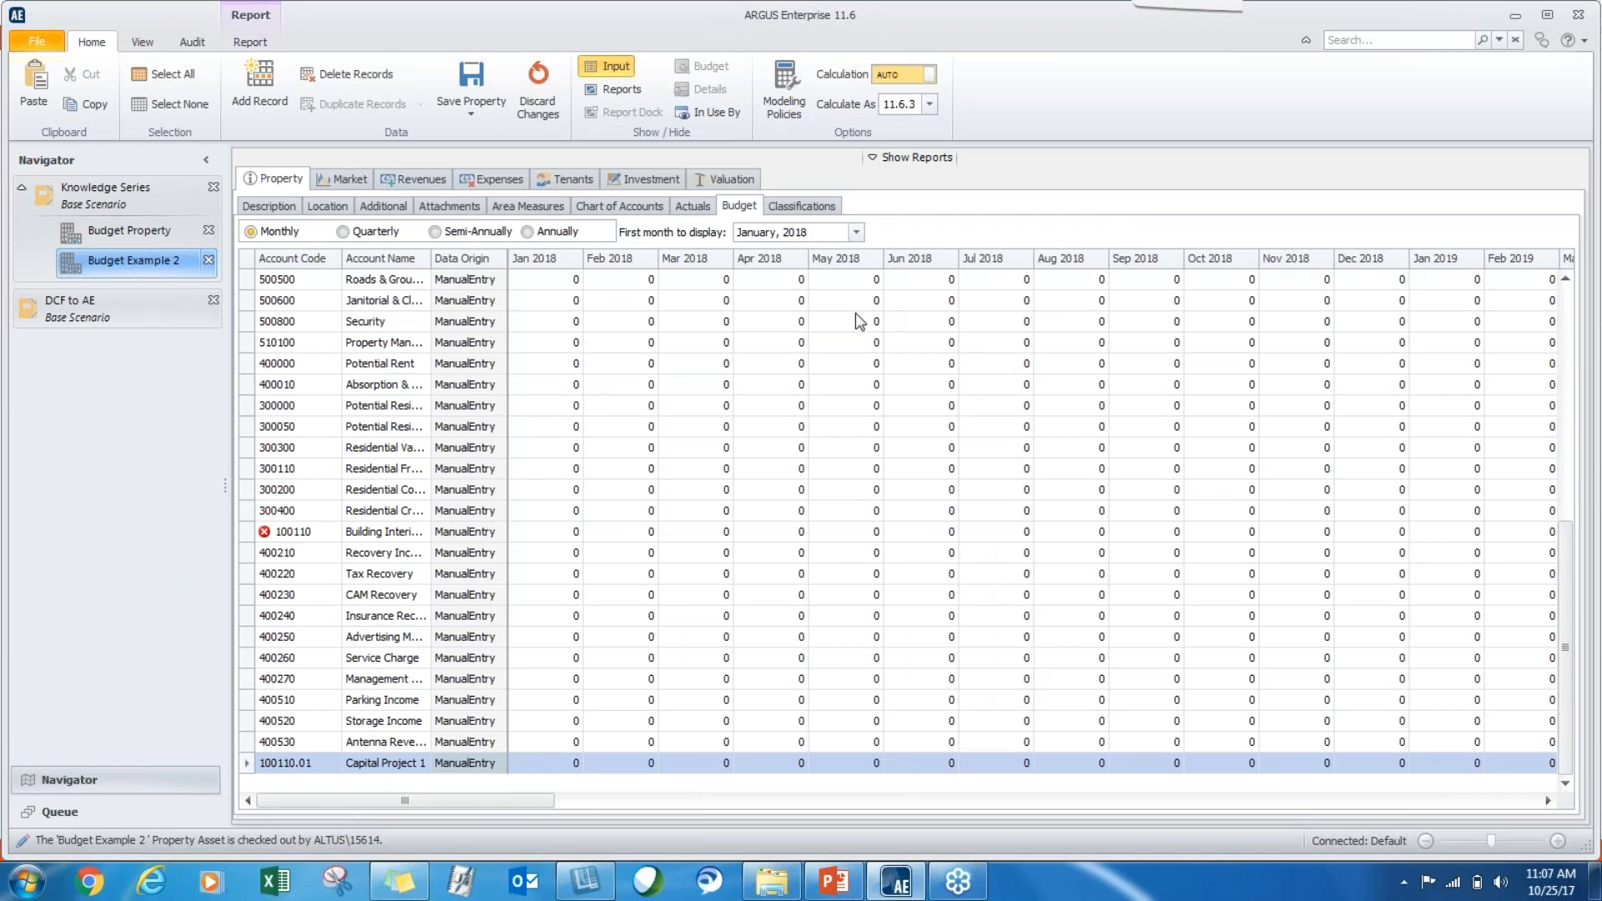
# Create operating expense lines in Budget Example 2 for all operating expense accounts in the chart of accounts.
pyautogui.click(515, 183)
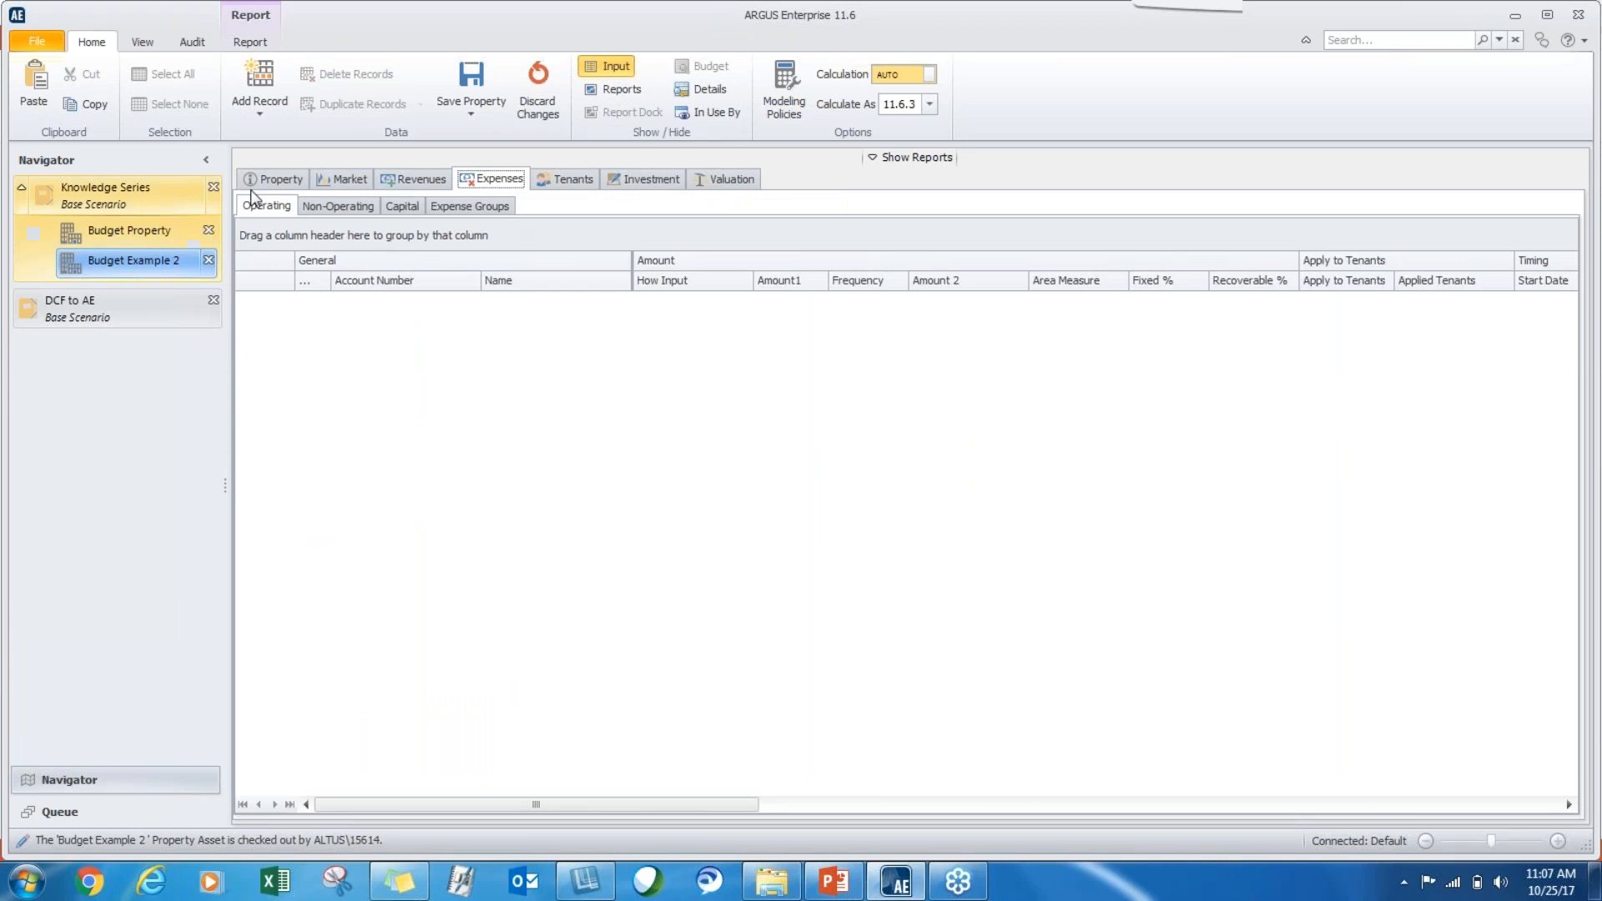
pyautogui.rightClick(433, 390)
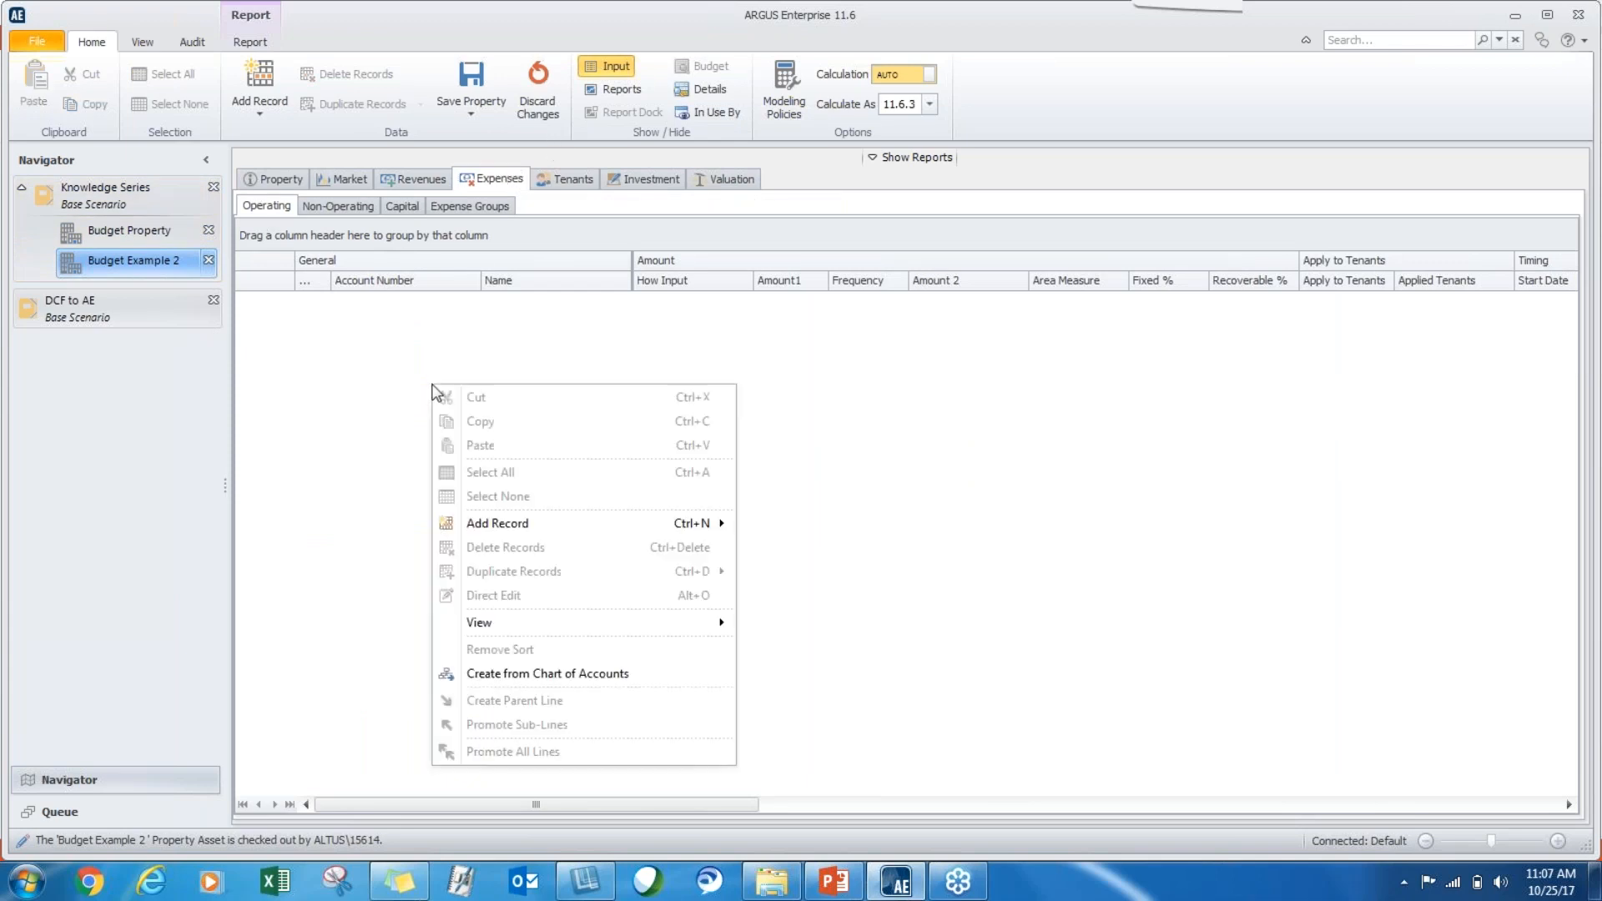
pyautogui.click(527, 673)
pyautogui.click(490, 255)
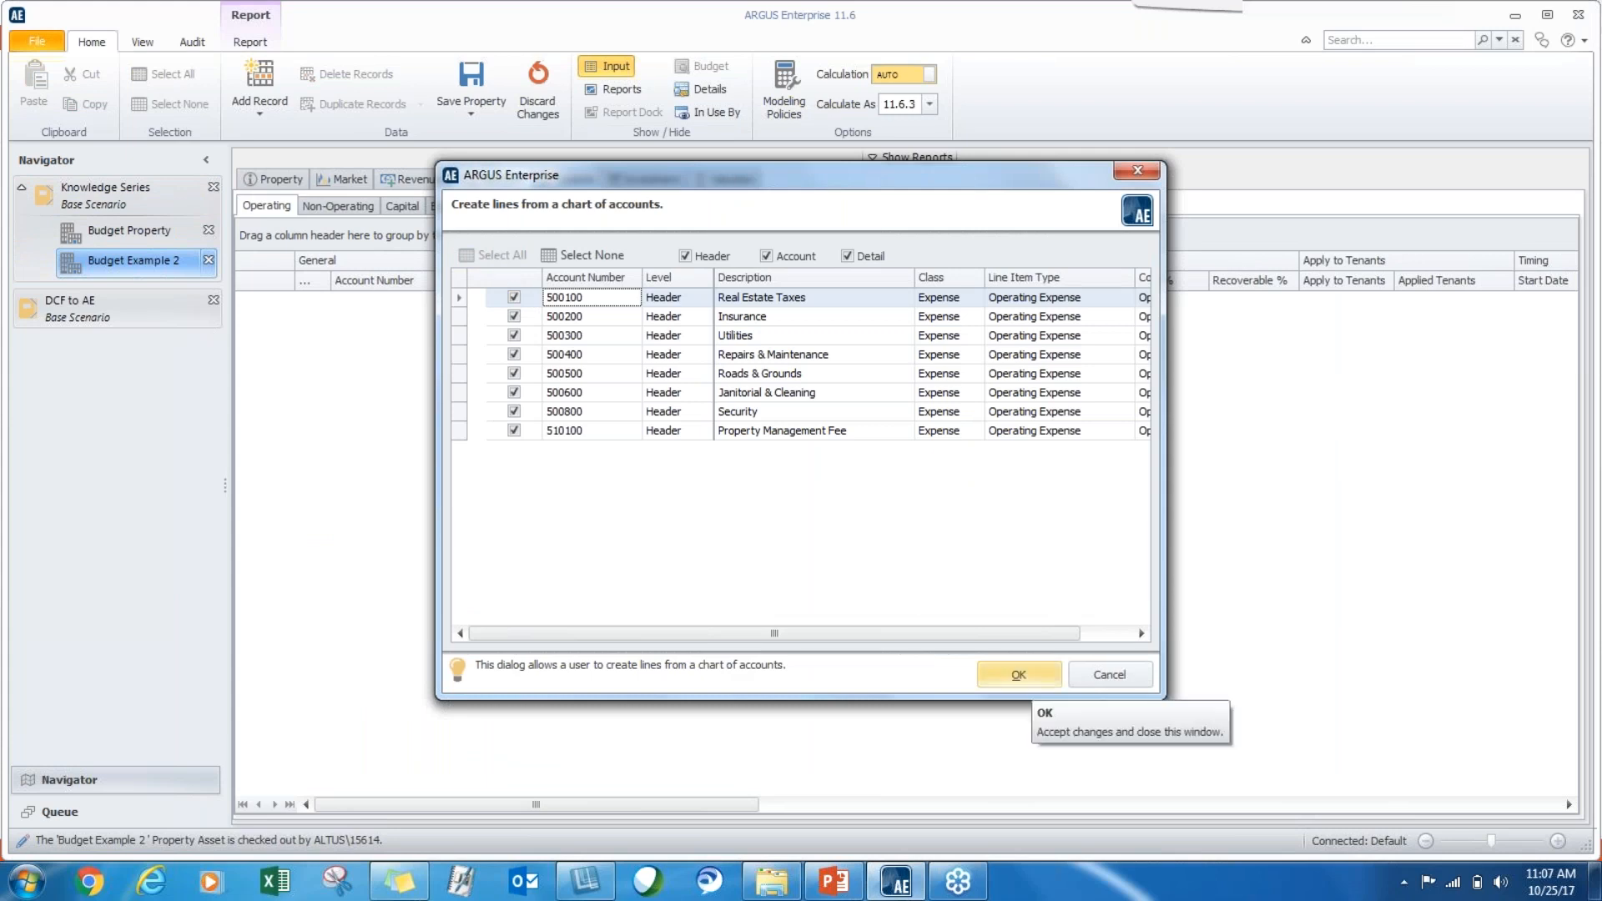
pyautogui.click(1031, 678)
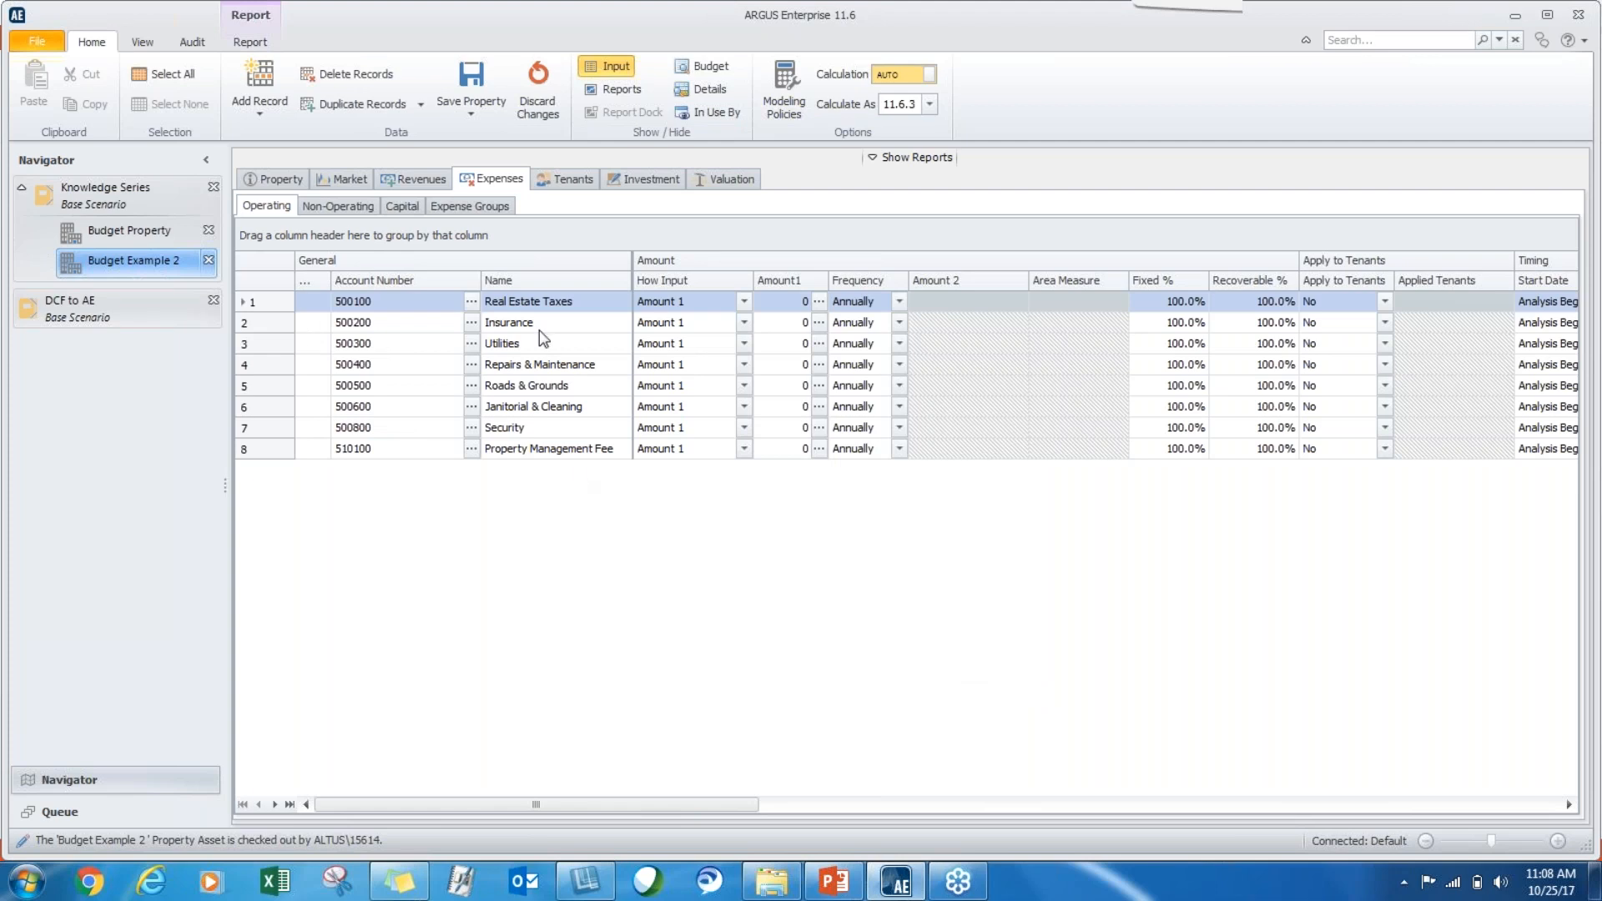
# Compare the operating expense account numbers and names of Budget Example 2 with those of Budget Property.
pyautogui.moveTo(527, 306); pyautogui.dragTo(517, 550)
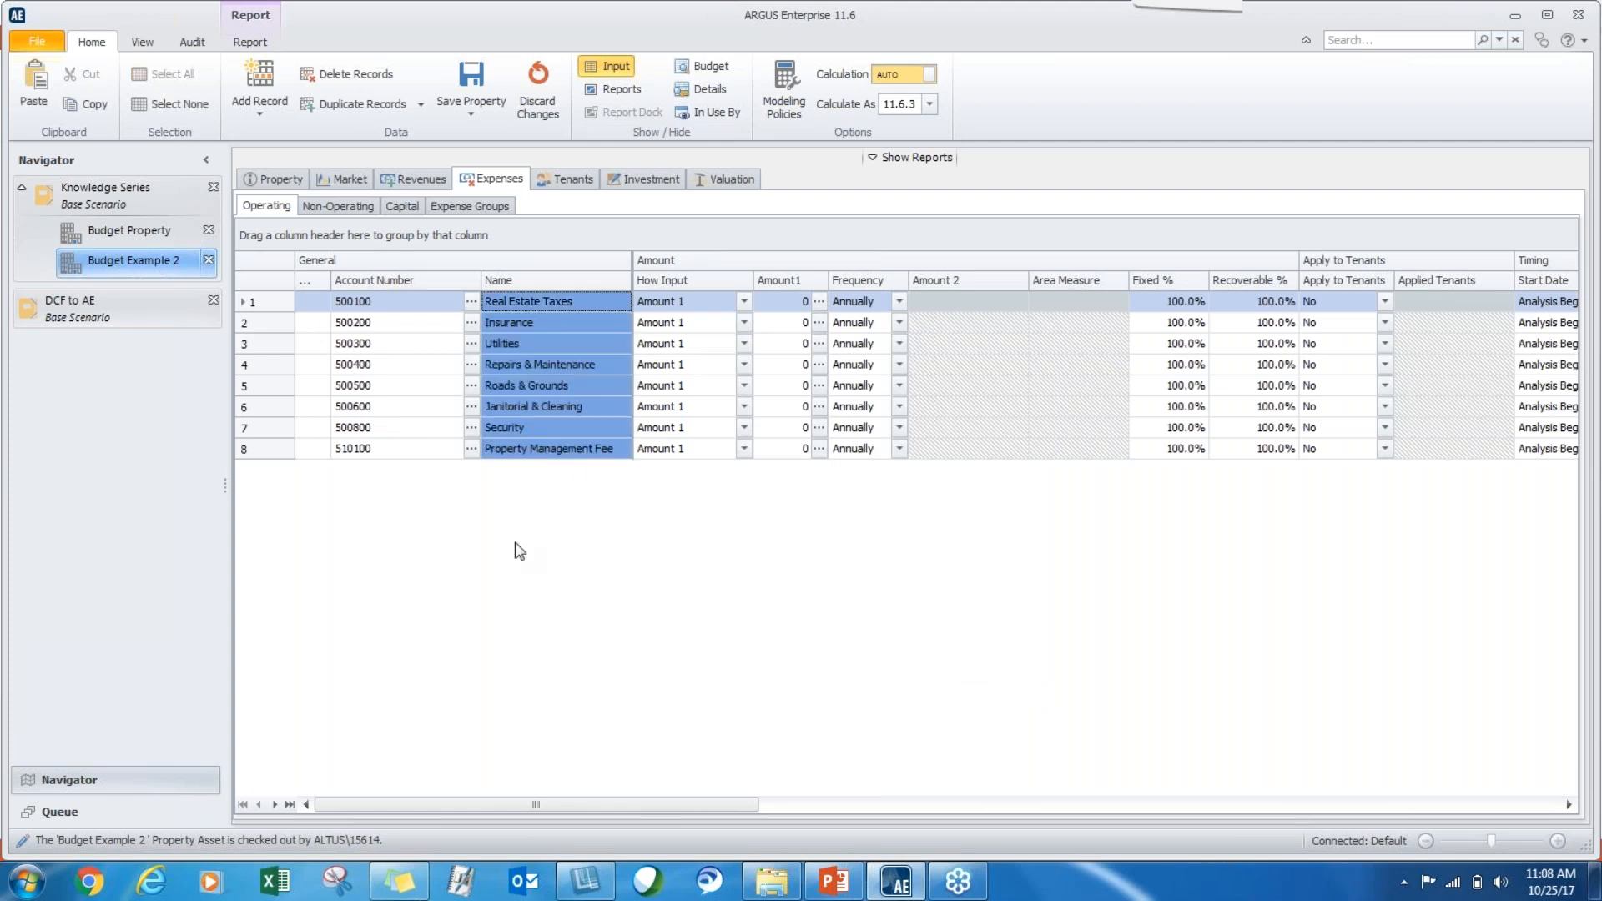
pyautogui.click(147, 231)
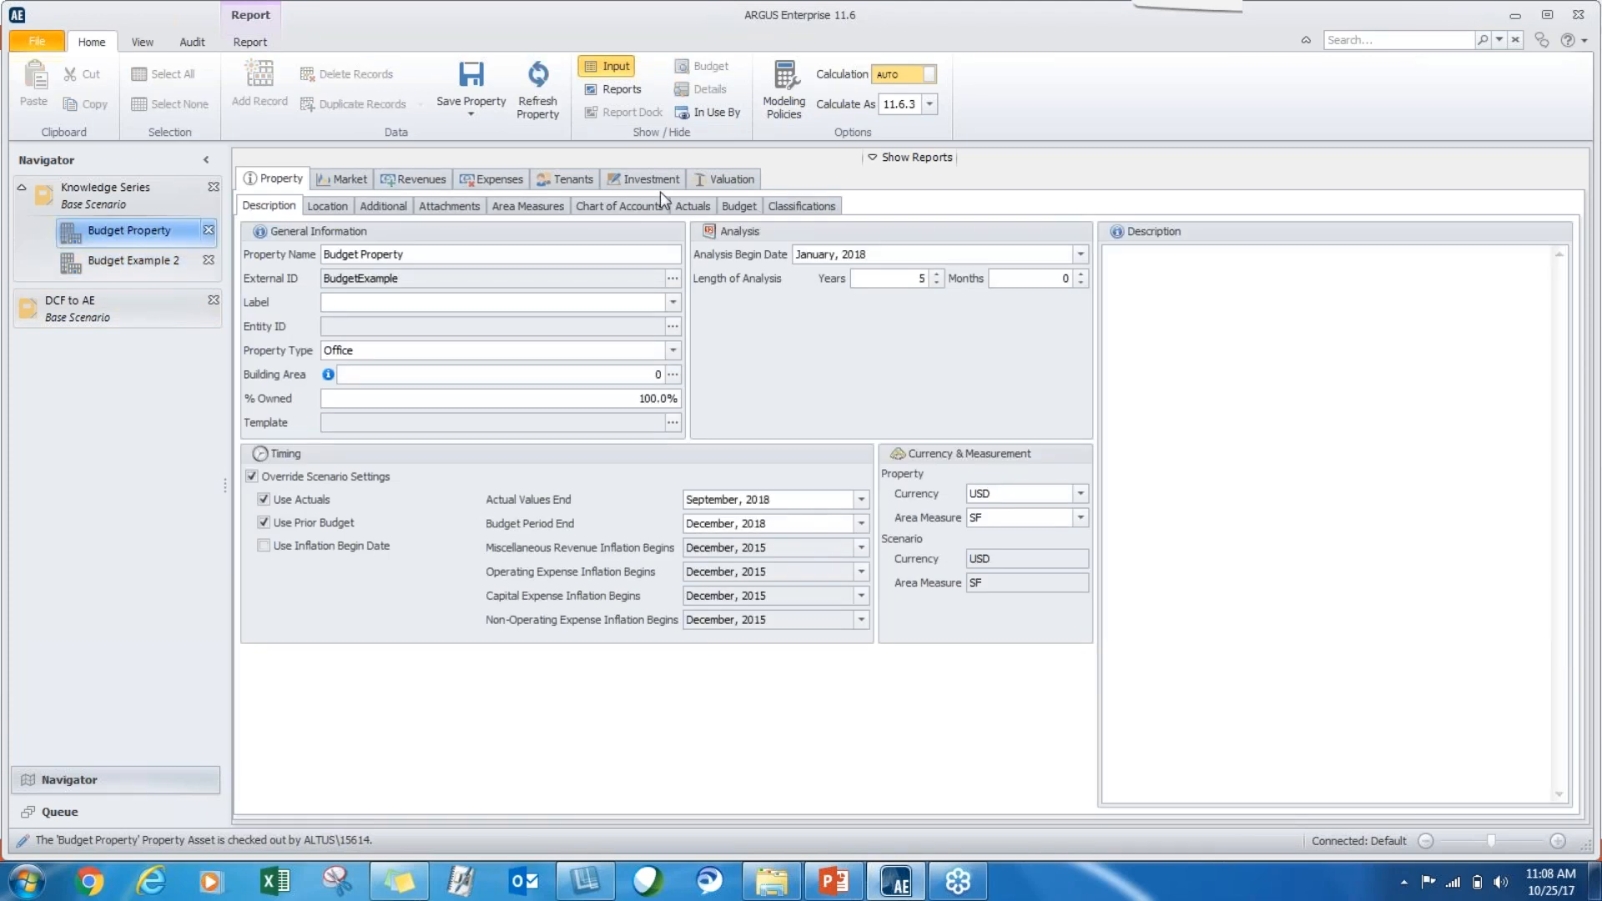
pyautogui.click(499, 179)
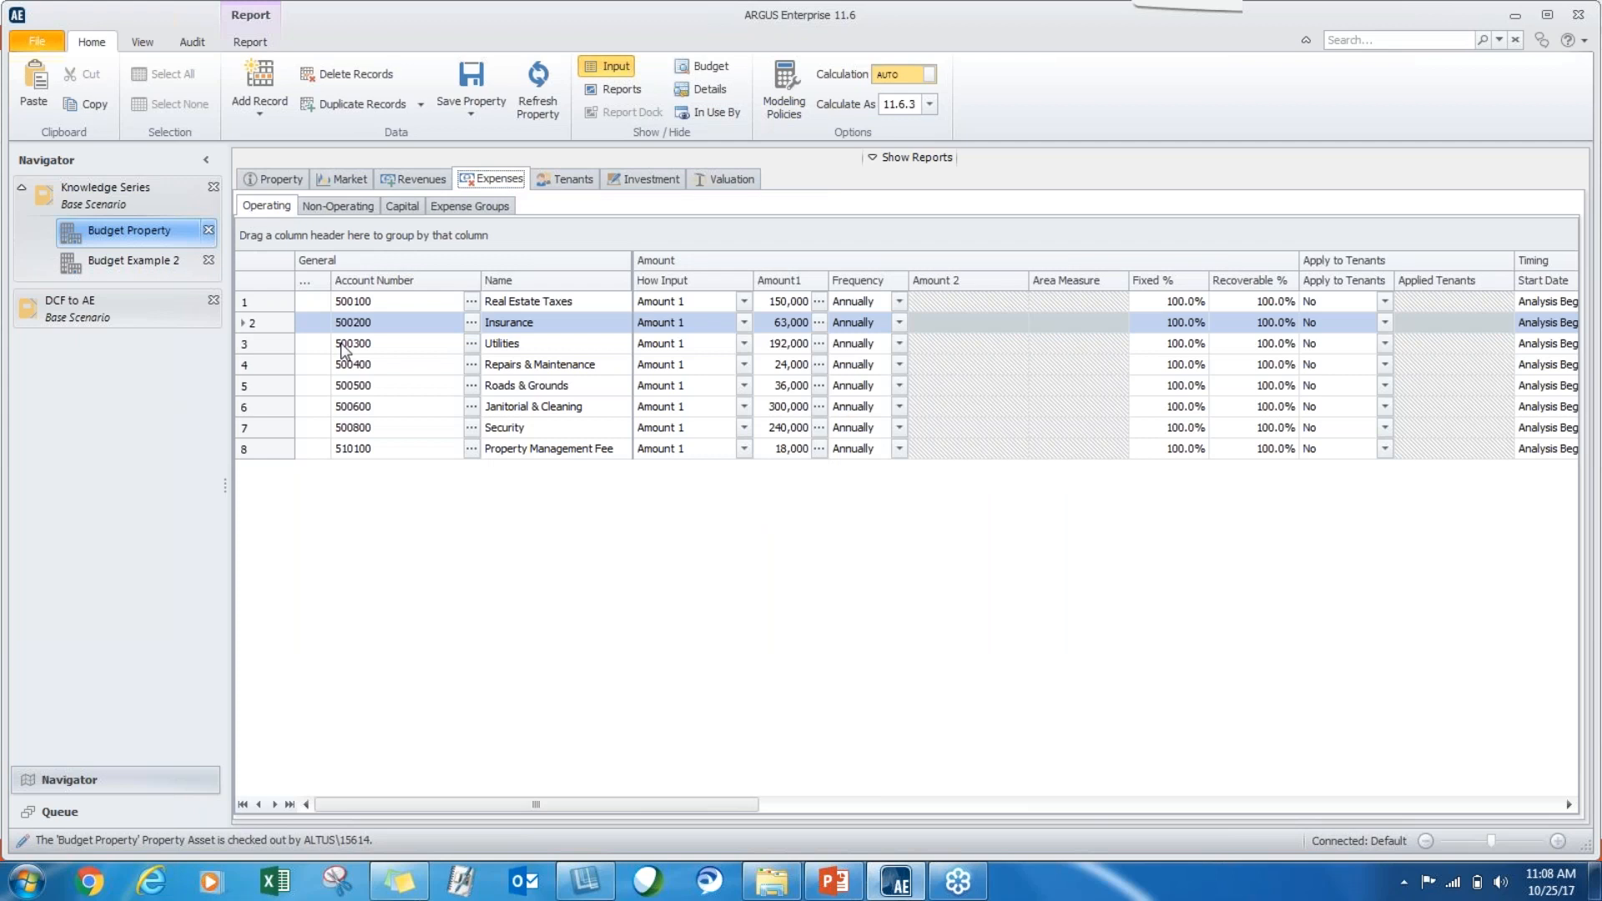
pyautogui.moveTo(574, 302); pyautogui.dragTo(564, 454)
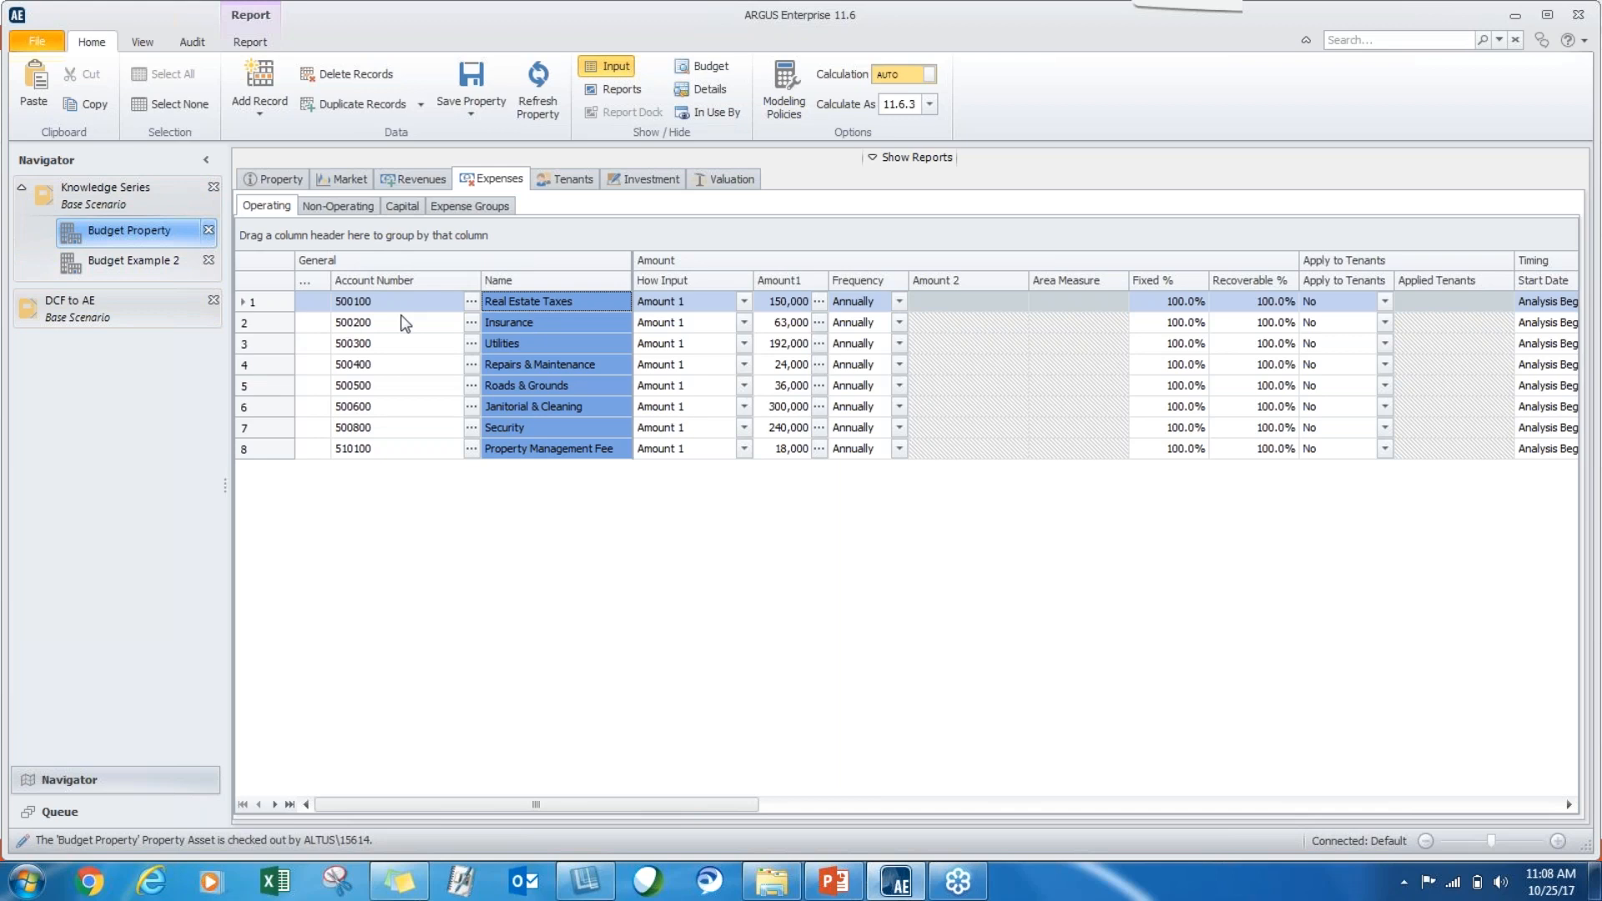
pyautogui.click(154, 274)
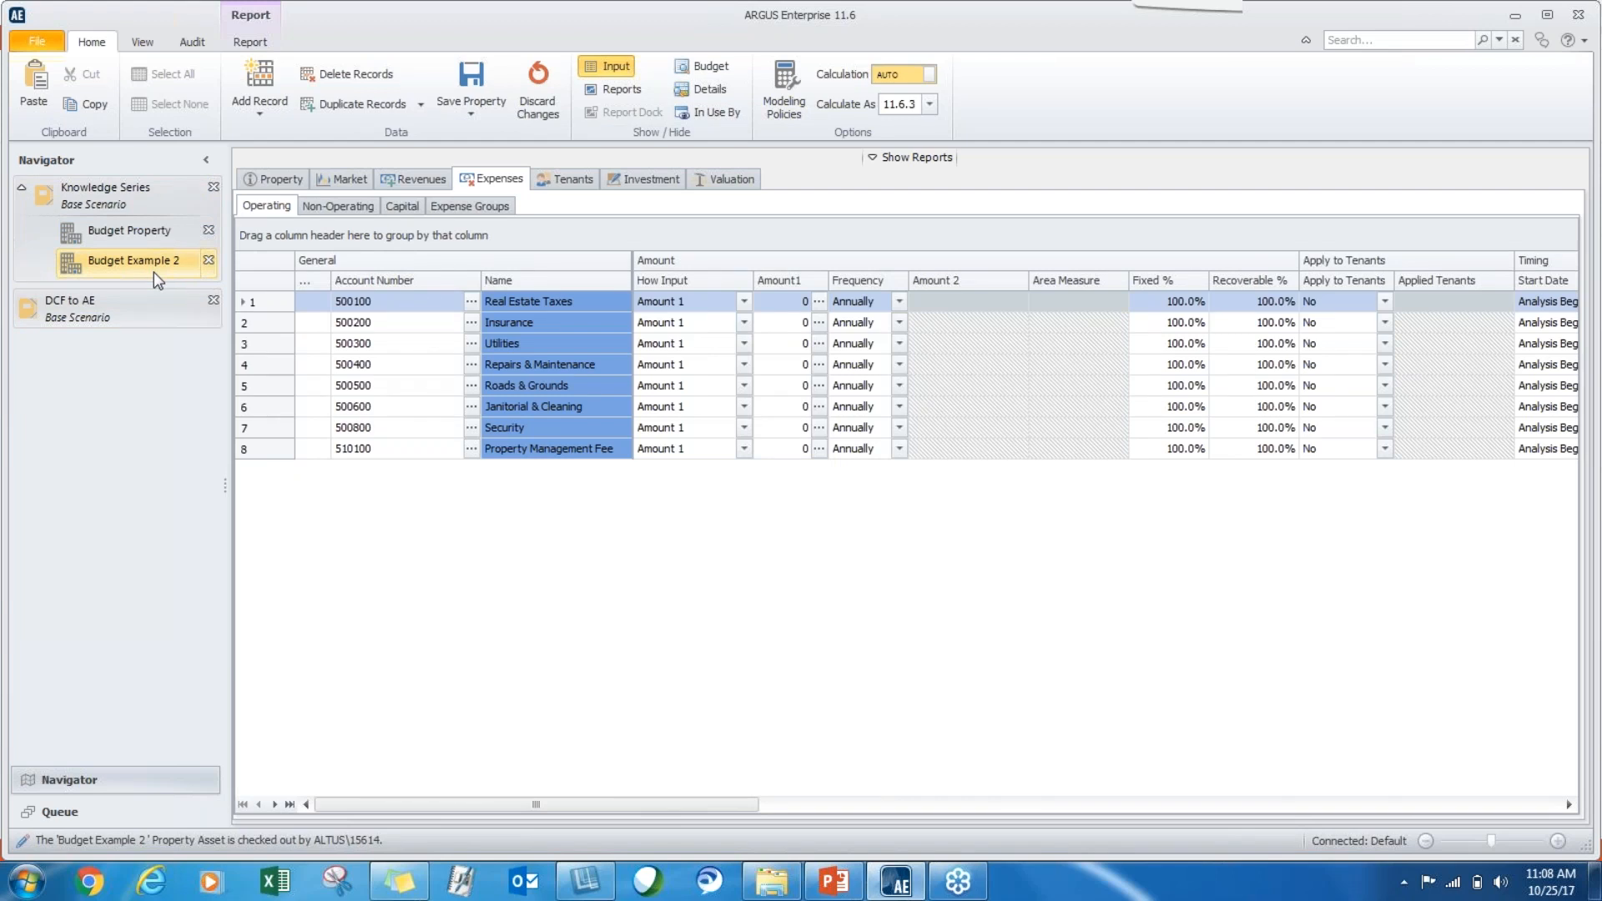
pyautogui.click(132, 232)
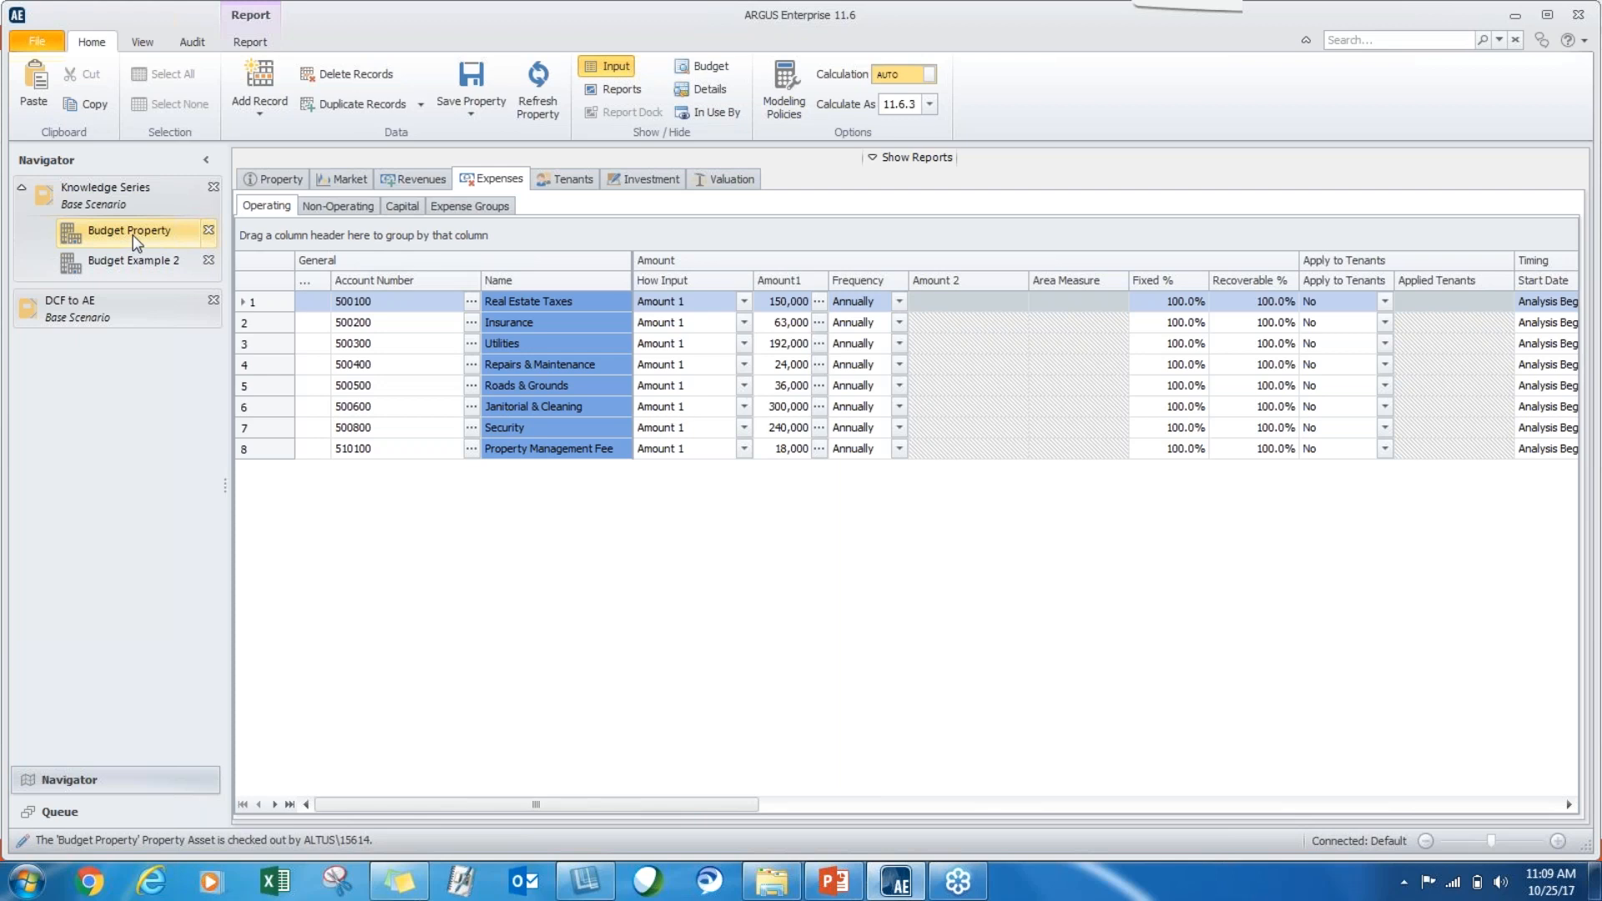
# Review the monthly actuals and budget values of Budget Property.
pyautogui.click(136, 238)
pyautogui.click(272, 178)
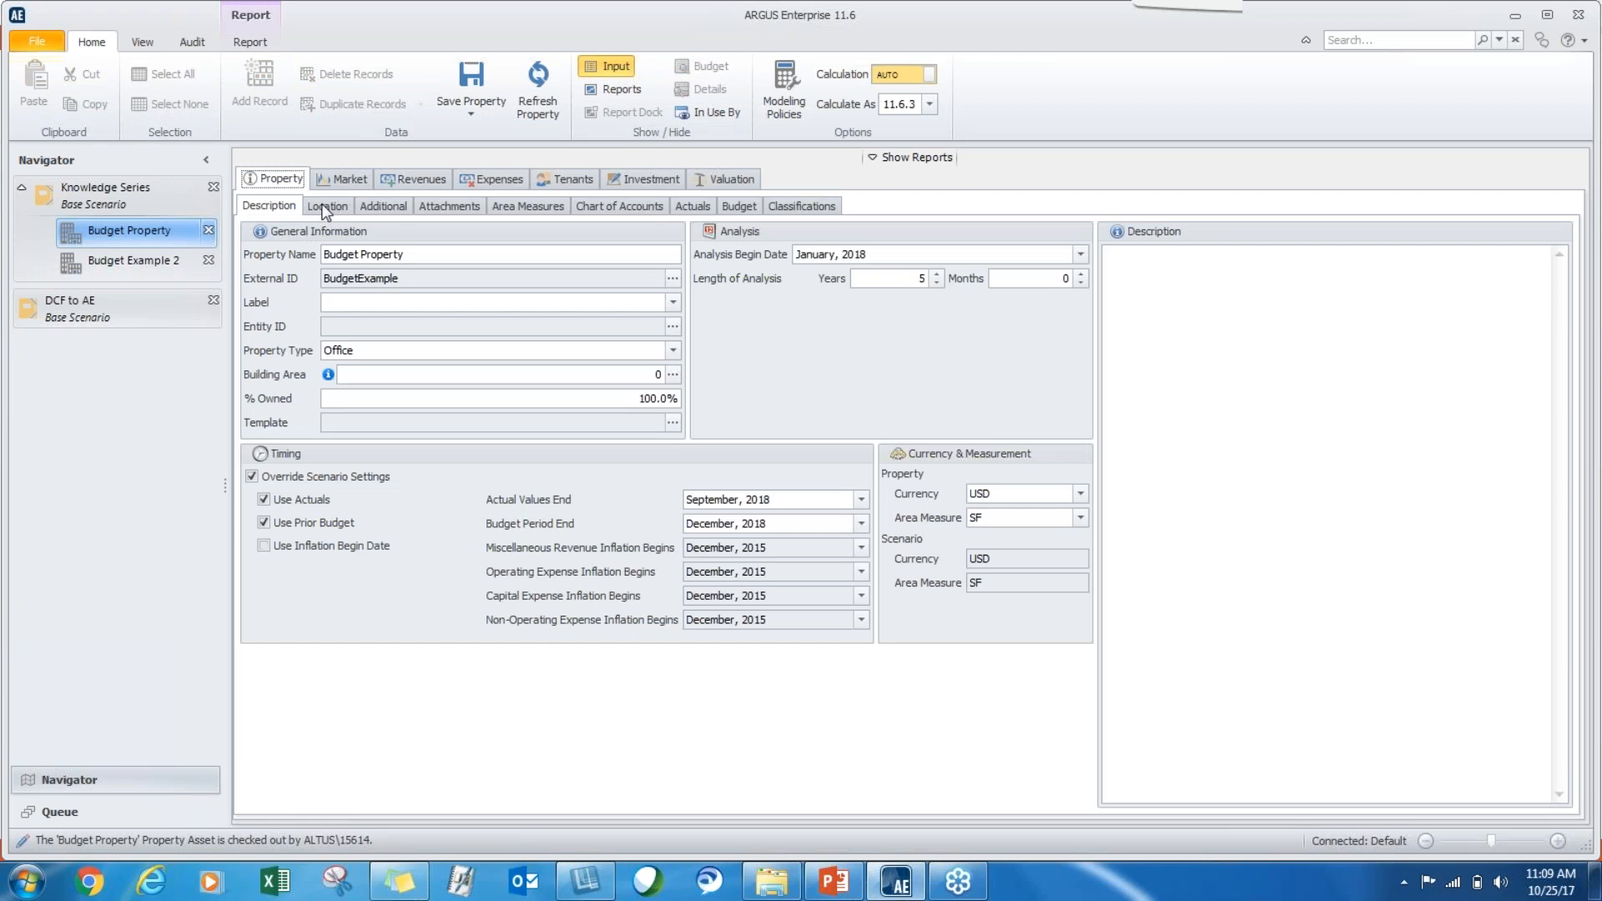
pyautogui.click(693, 206)
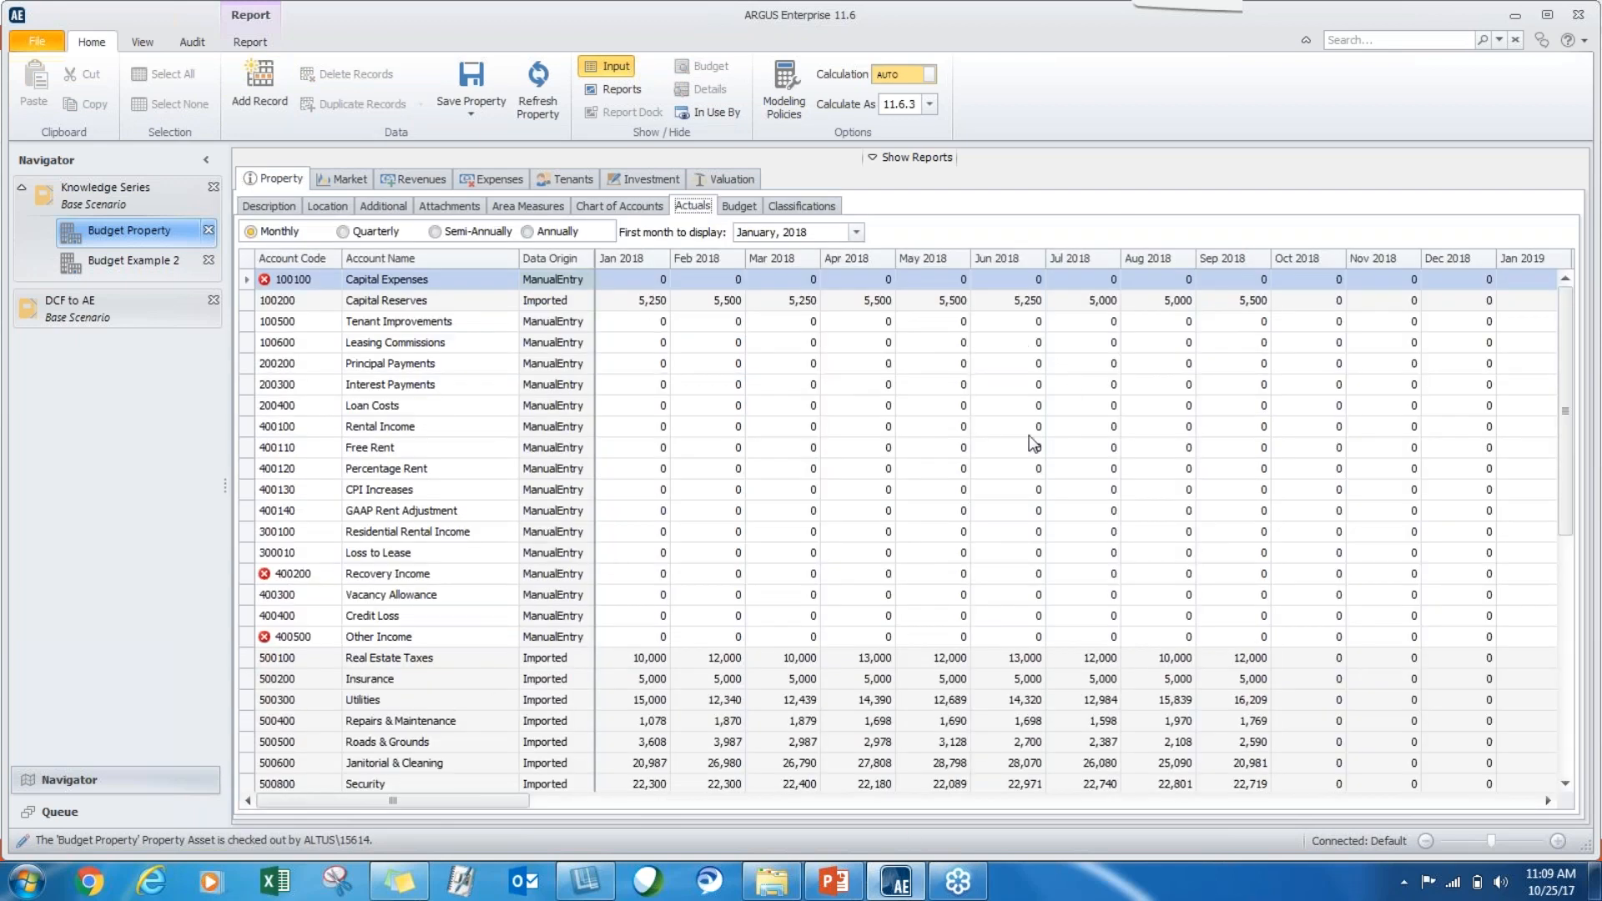
pyautogui.click(739, 209)
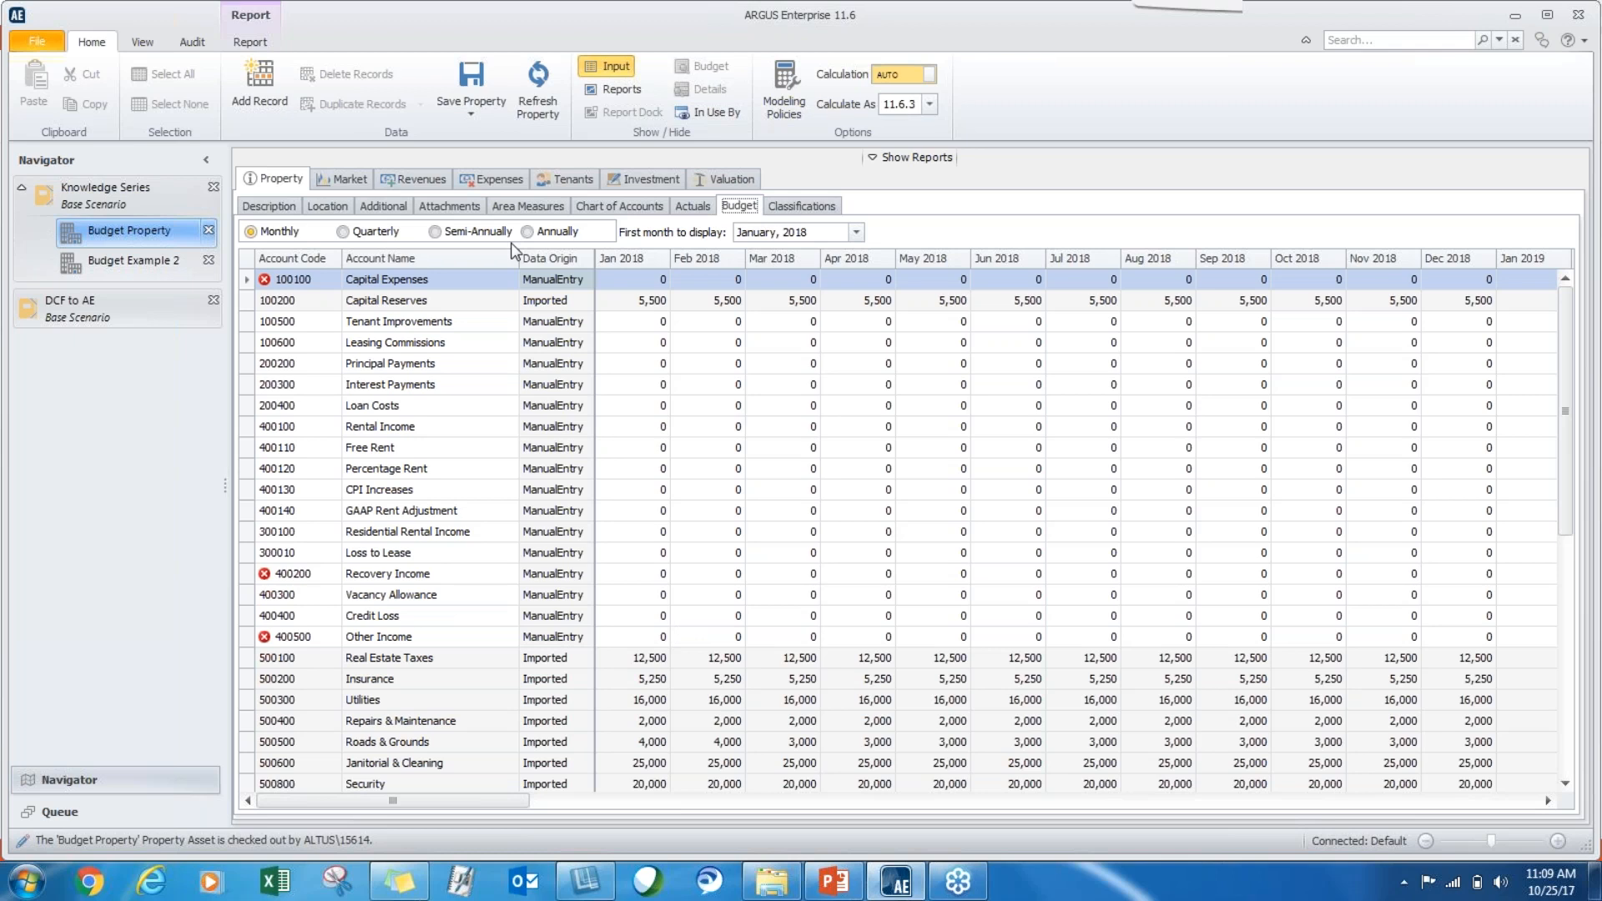
# Examine the monthly amounts, actuals and budget columns in the detailed amounts of Budget Property's Real Estate Taxes expense.
pyautogui.click(494, 180)
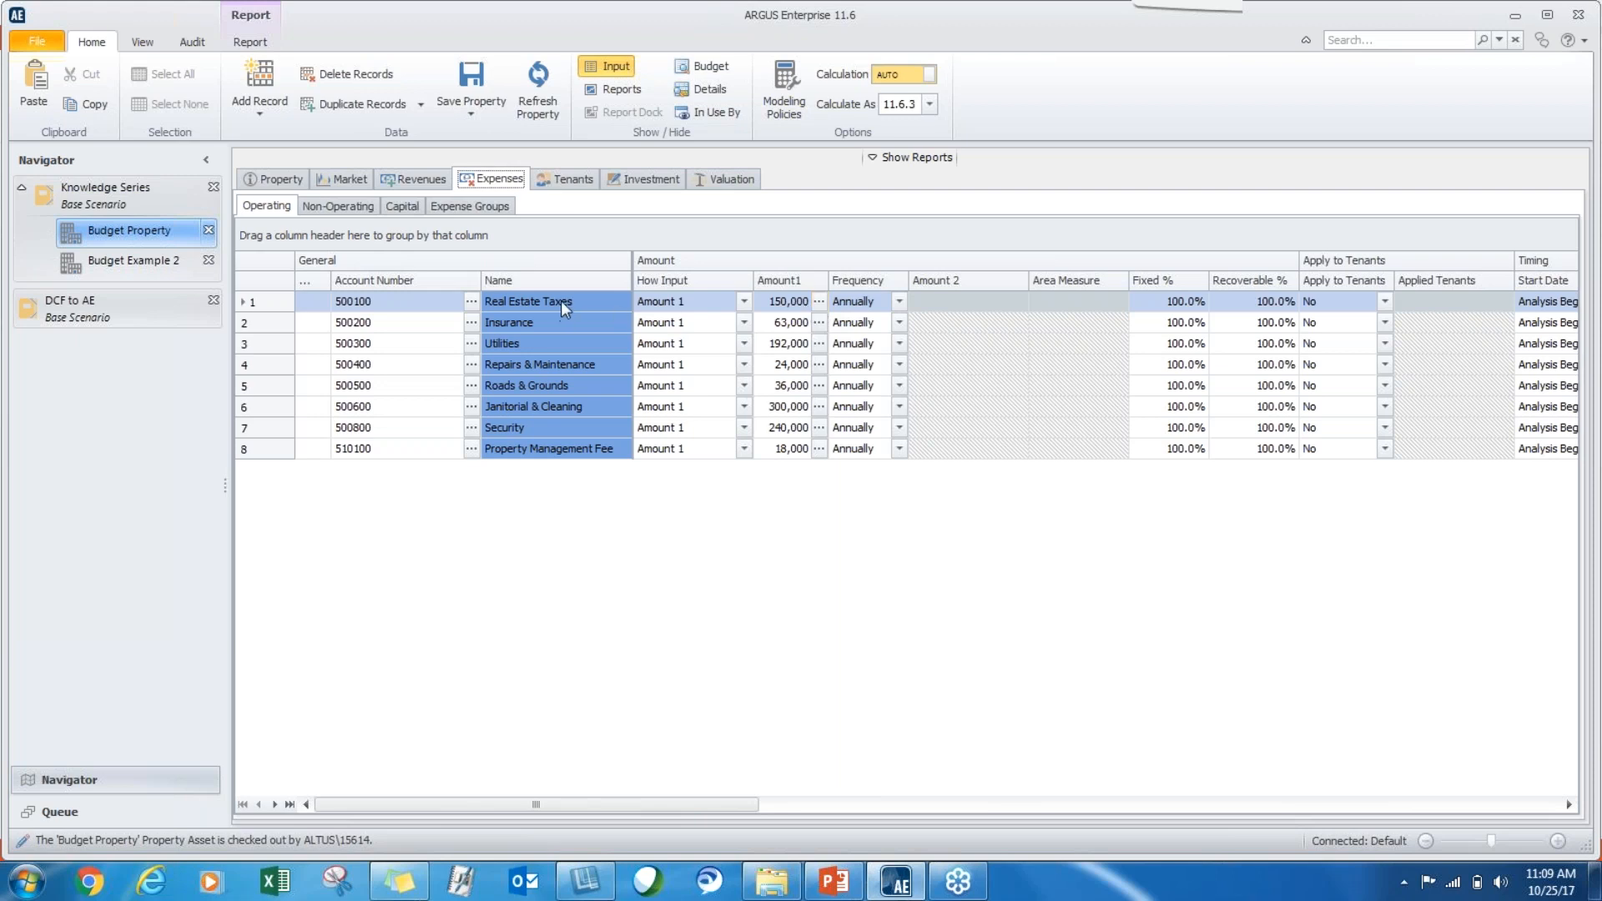
pyautogui.click(819, 306)
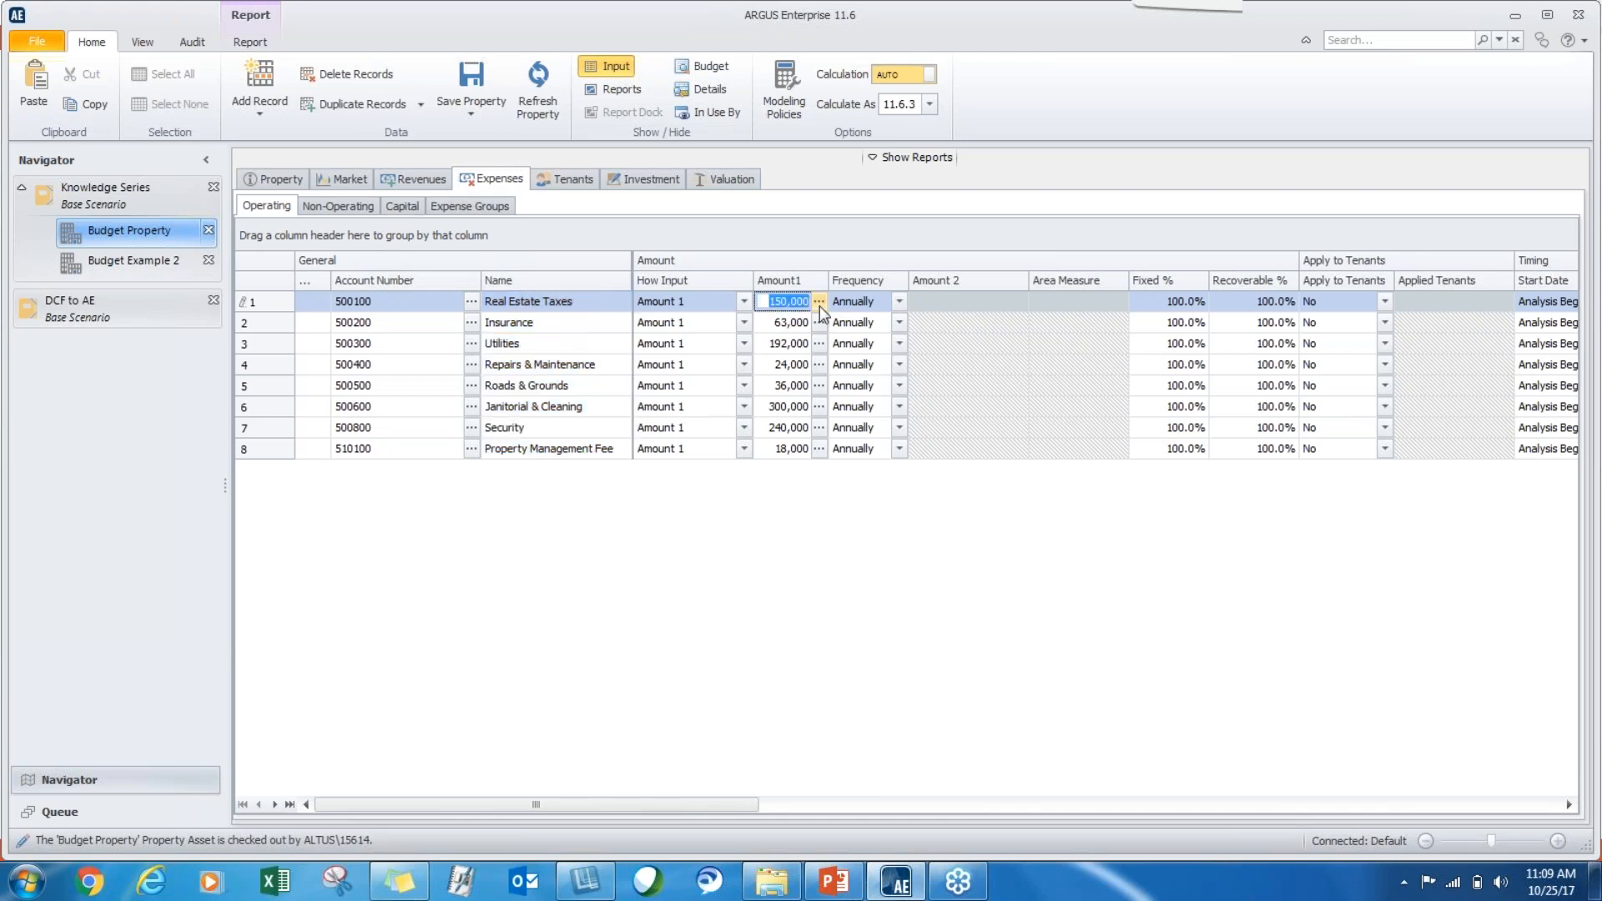
pyautogui.click(820, 302)
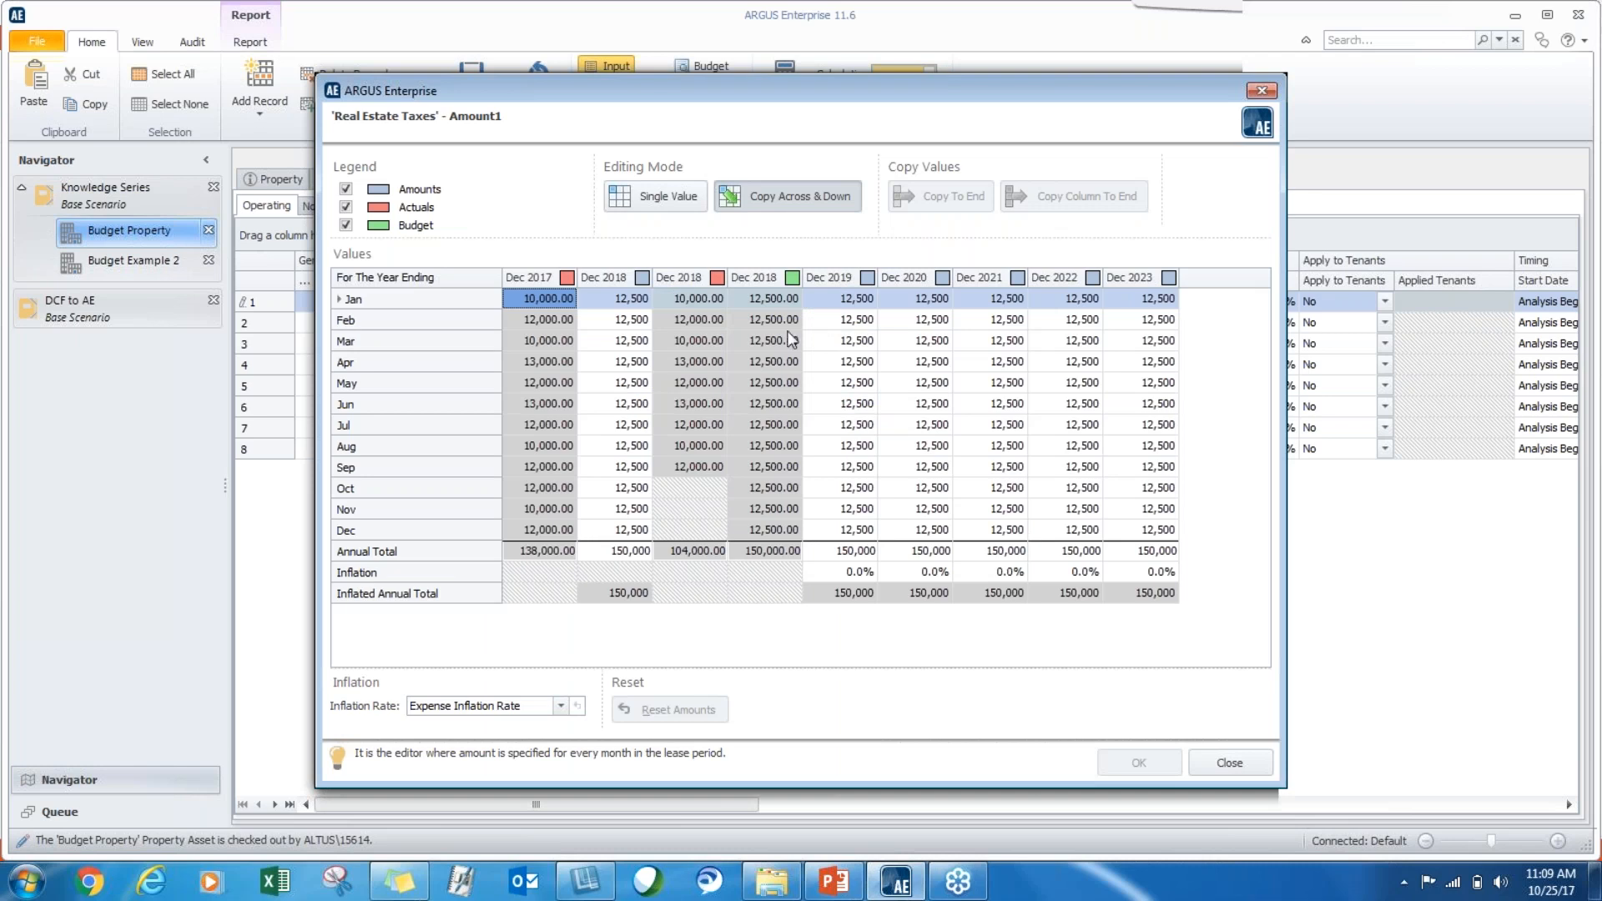
pyautogui.moveTo(539, 298); pyautogui.dragTo(510, 528)
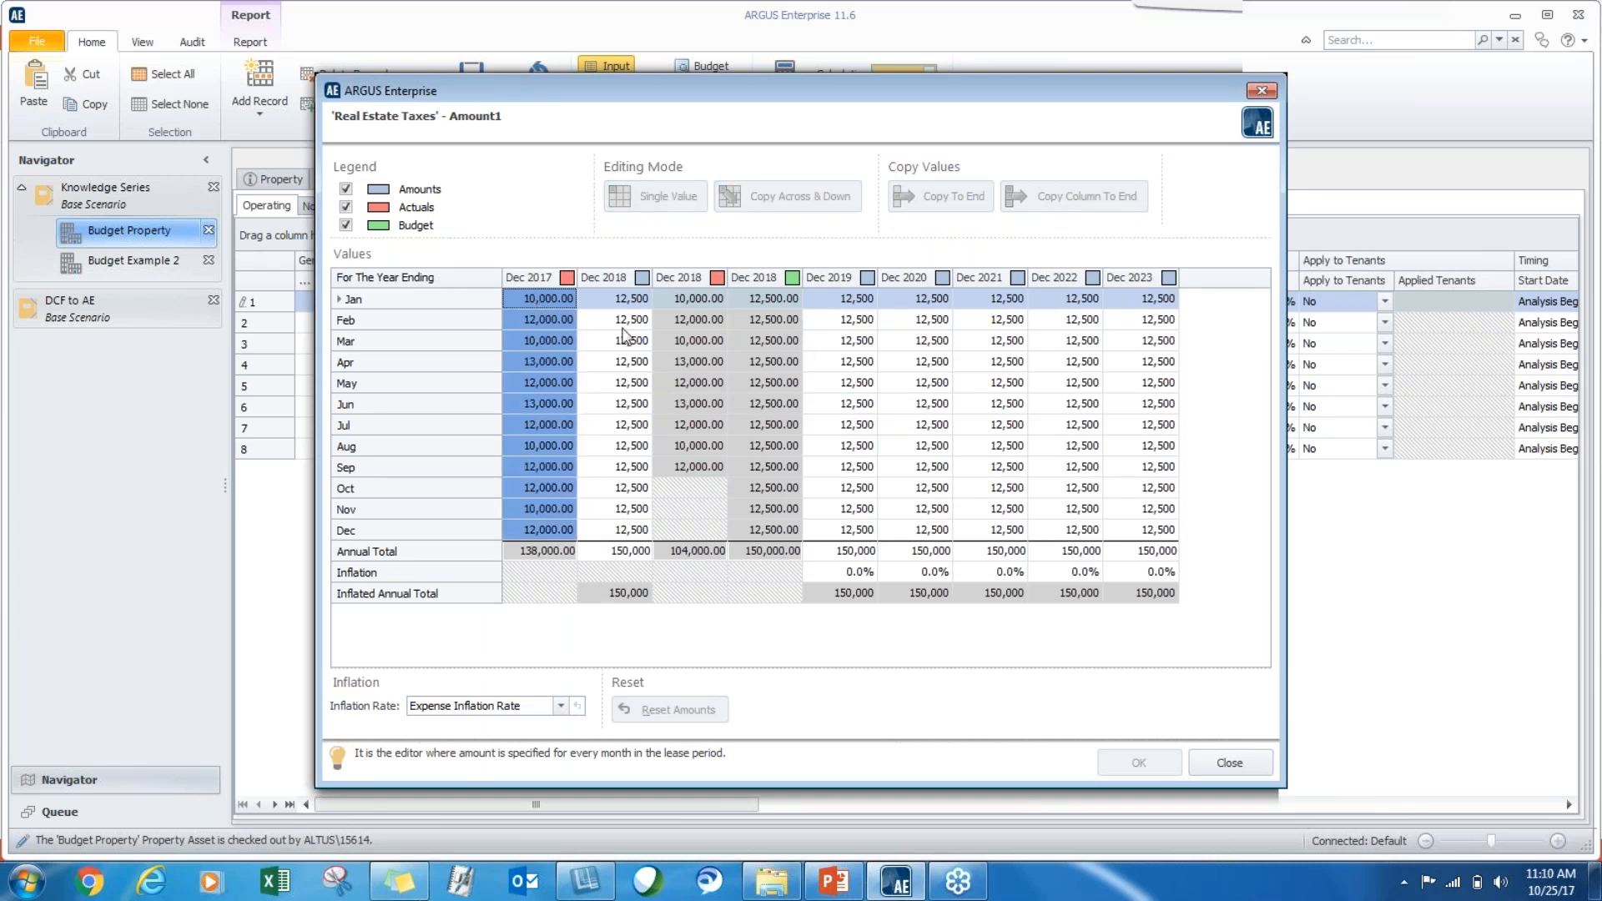
pyautogui.moveTo(621, 309); pyautogui.dragTo(598, 525)
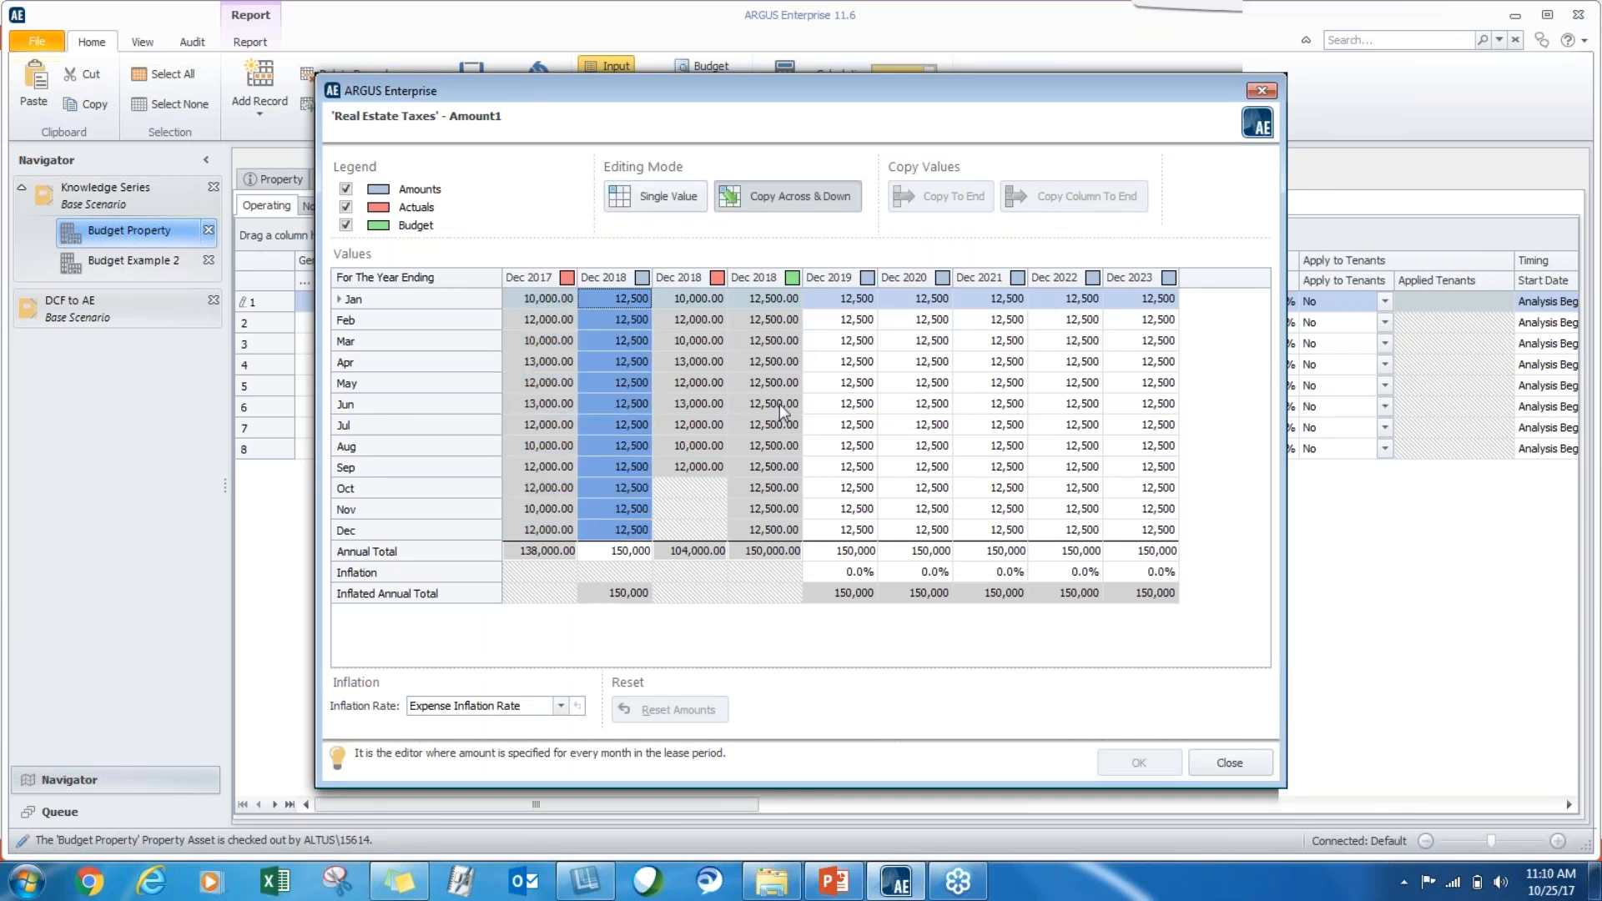
pyautogui.moveTo(764, 302); pyautogui.dragTo(764, 532)
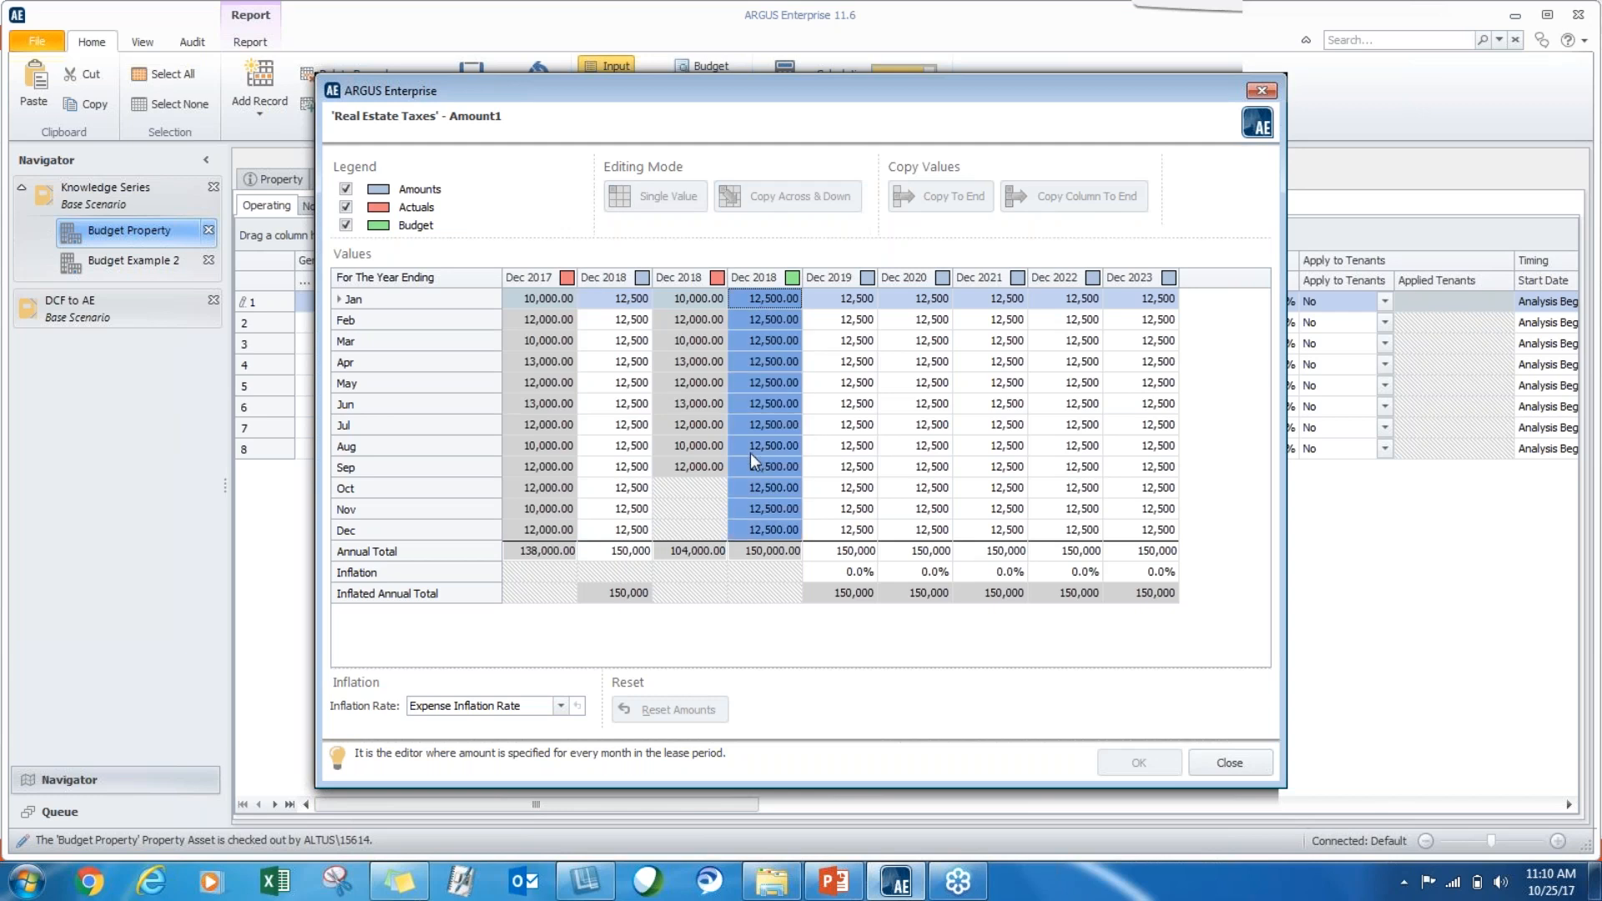
pyautogui.moveTo(669, 302); pyautogui.dragTo(659, 444)
pyautogui.click(615, 301)
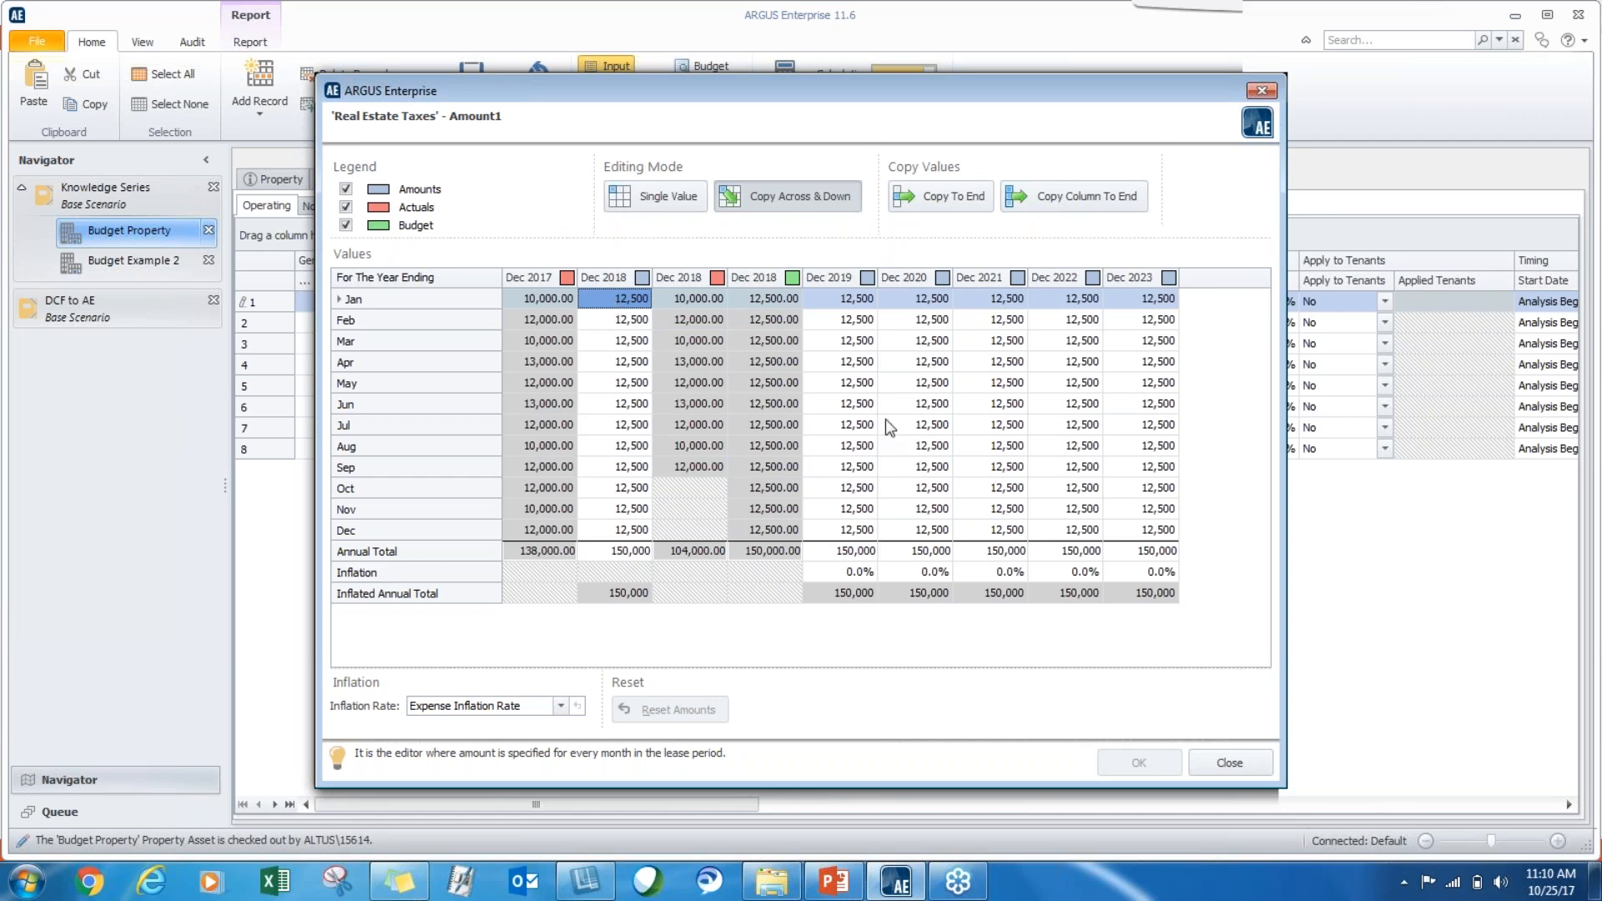
pyautogui.click(1228, 763)
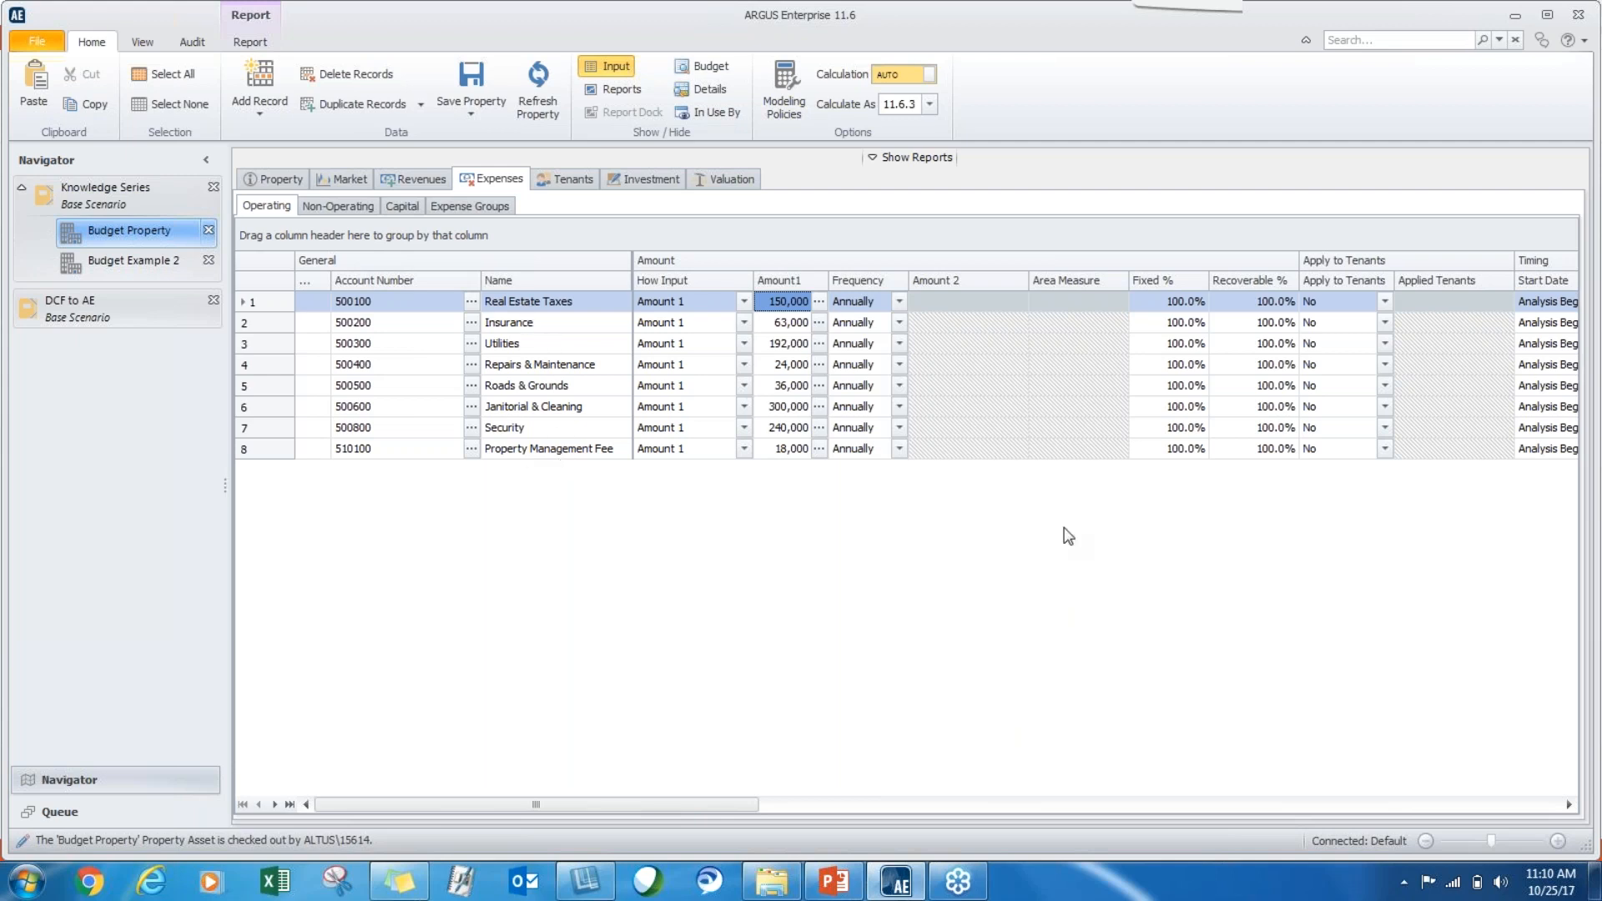
# Show the budget view for Budget Property's operating expenses and set the Real Estate Taxes forecast total for the year ending 2018-Dec to 130,000.
pyautogui.click(702, 75)
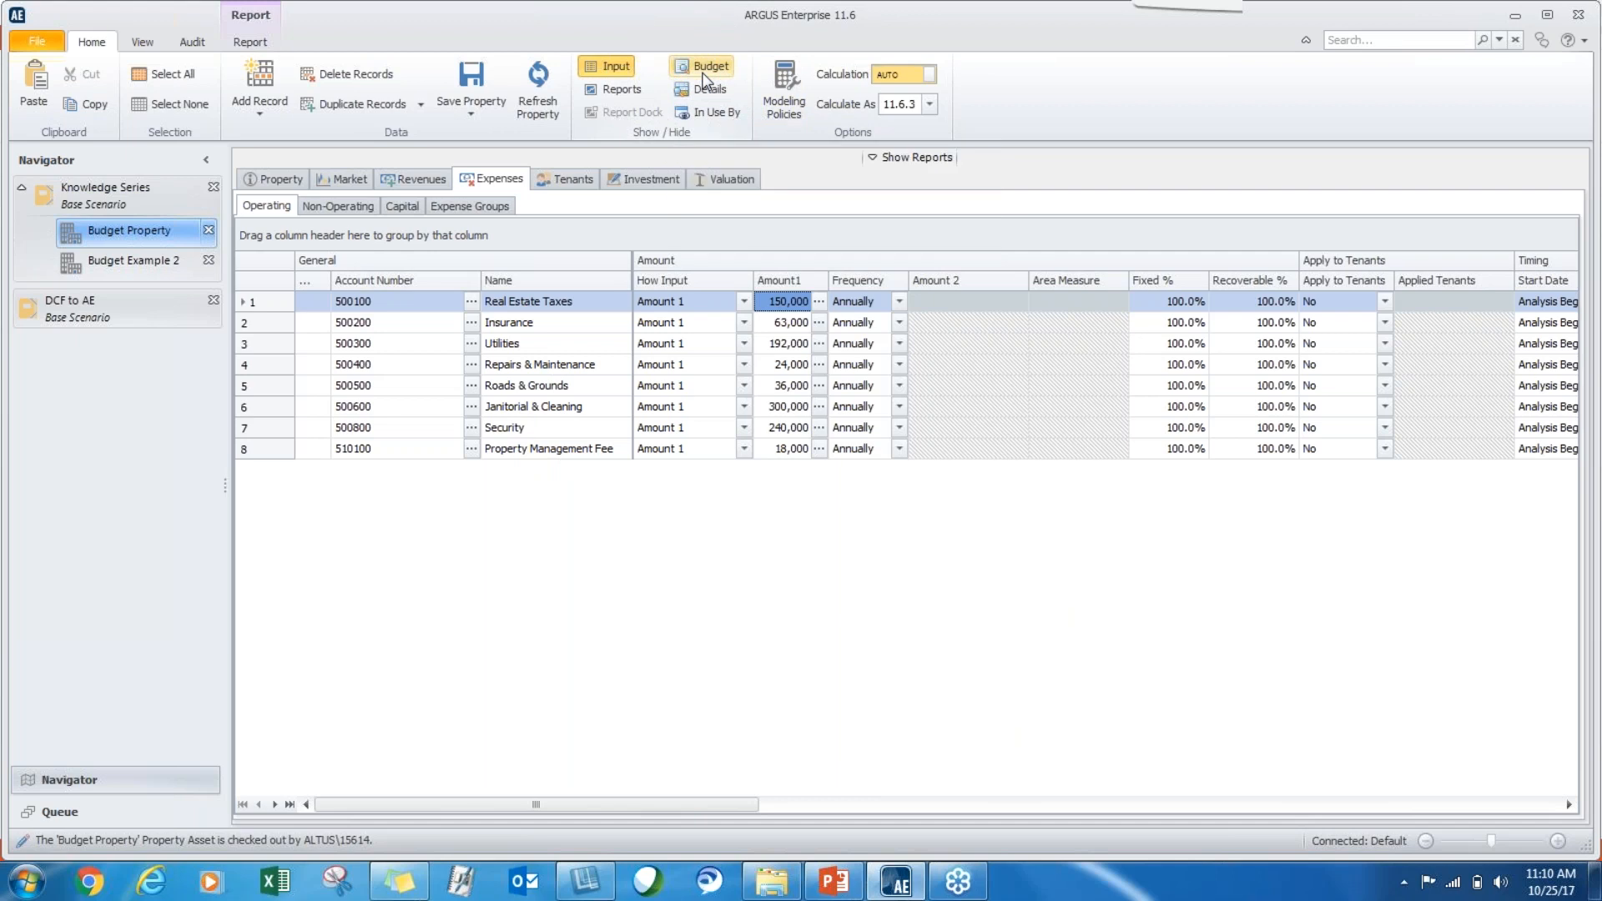
pyautogui.click(702, 73)
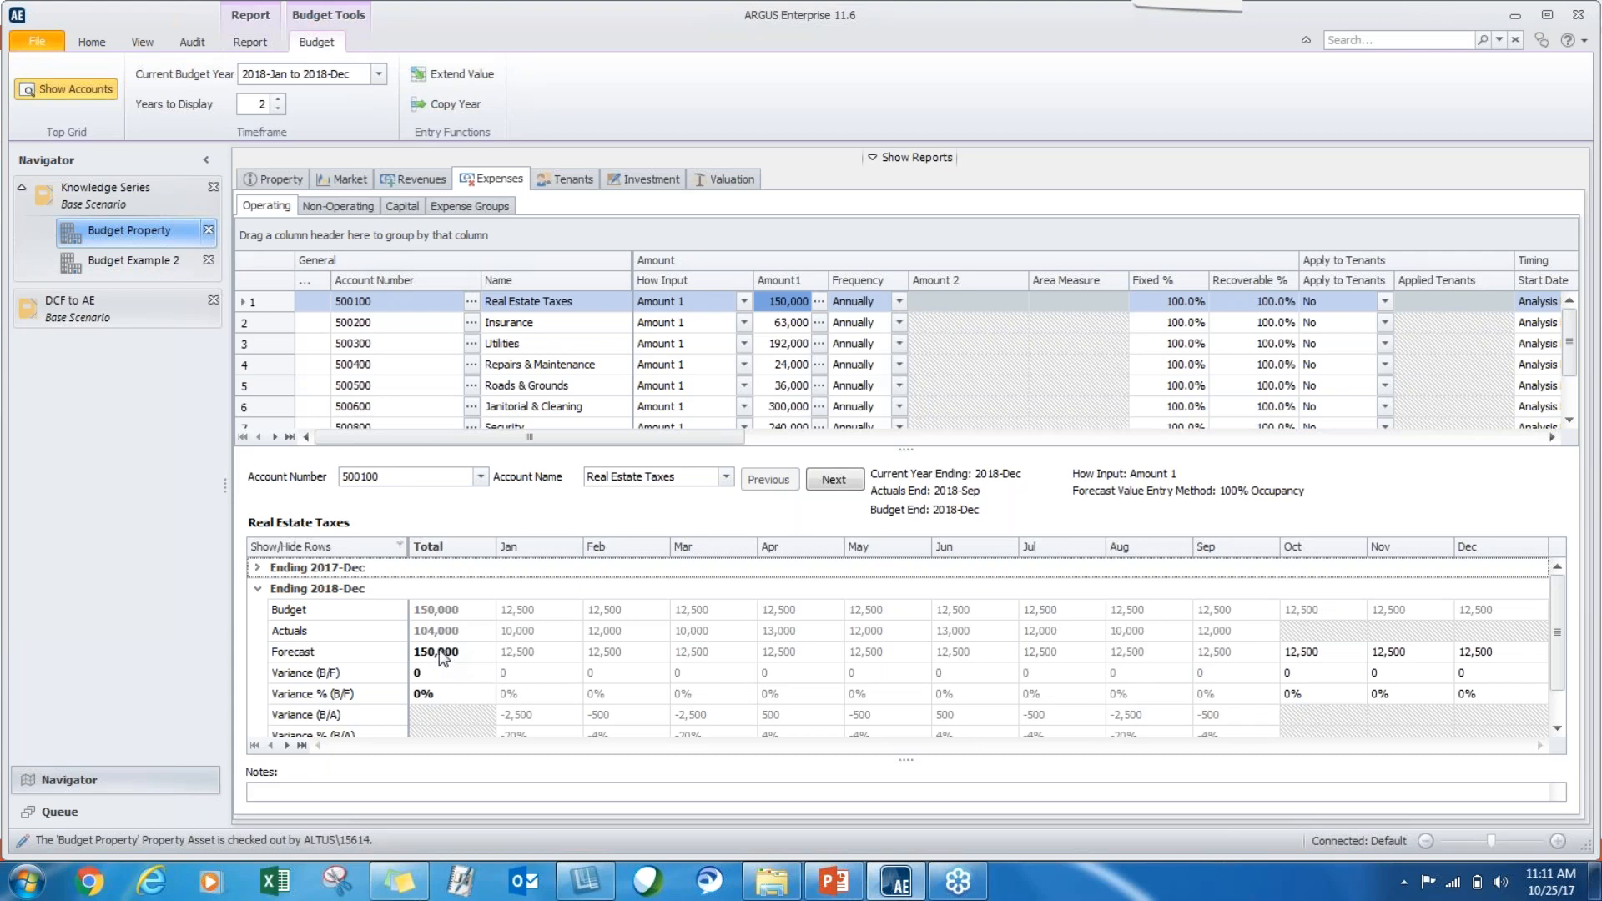
pyautogui.click(436, 653)
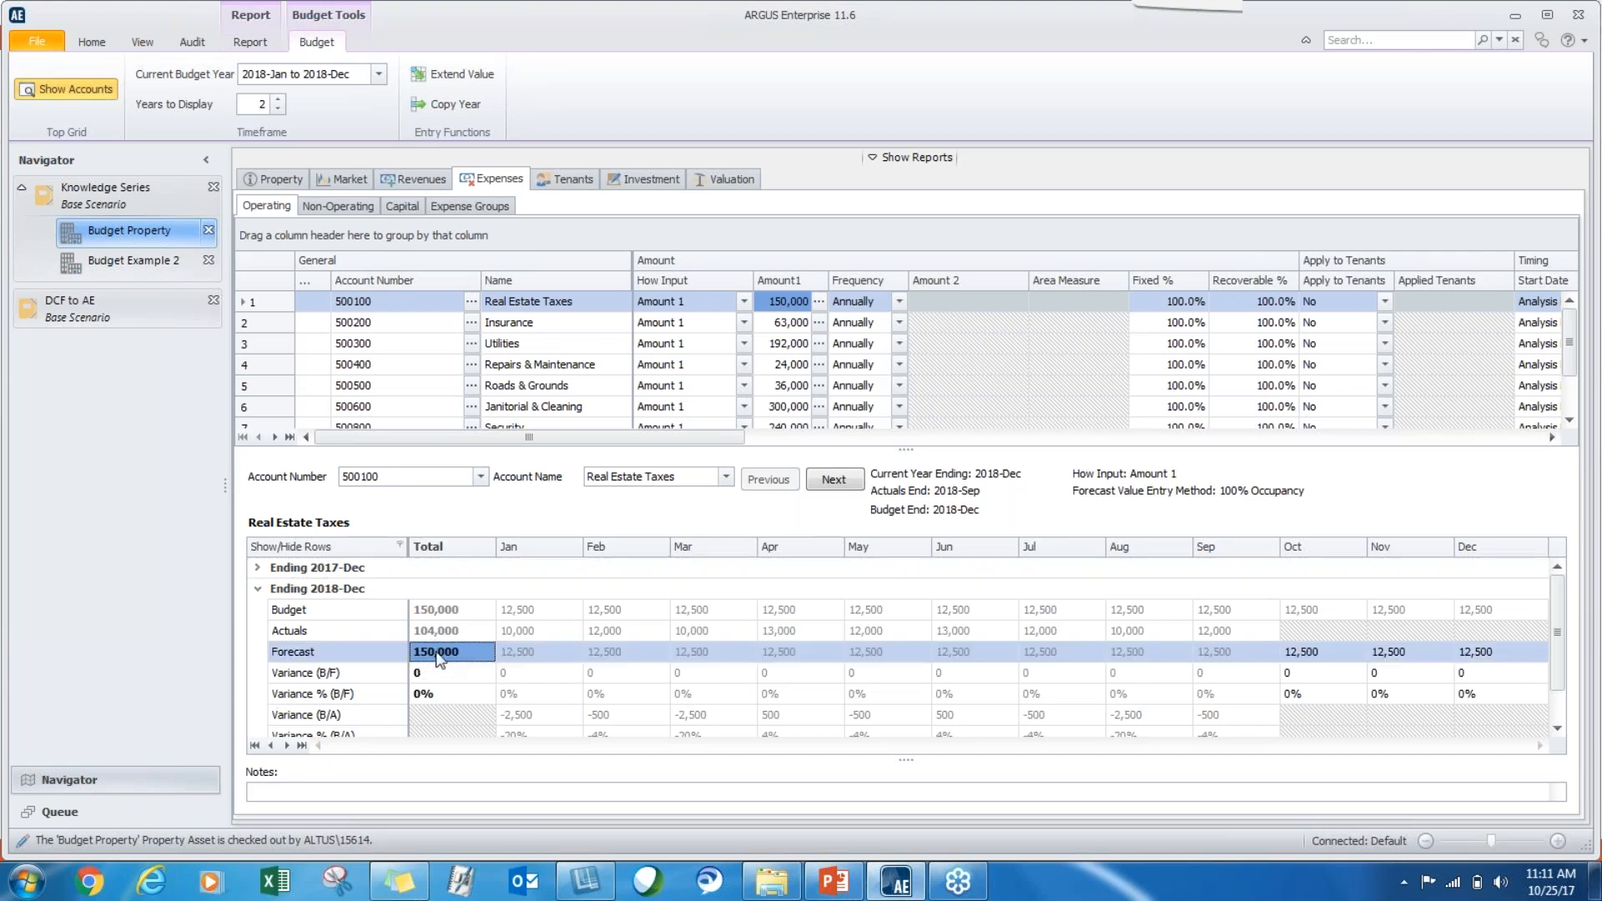
pyautogui.write('130000')
pyautogui.press('Tab')
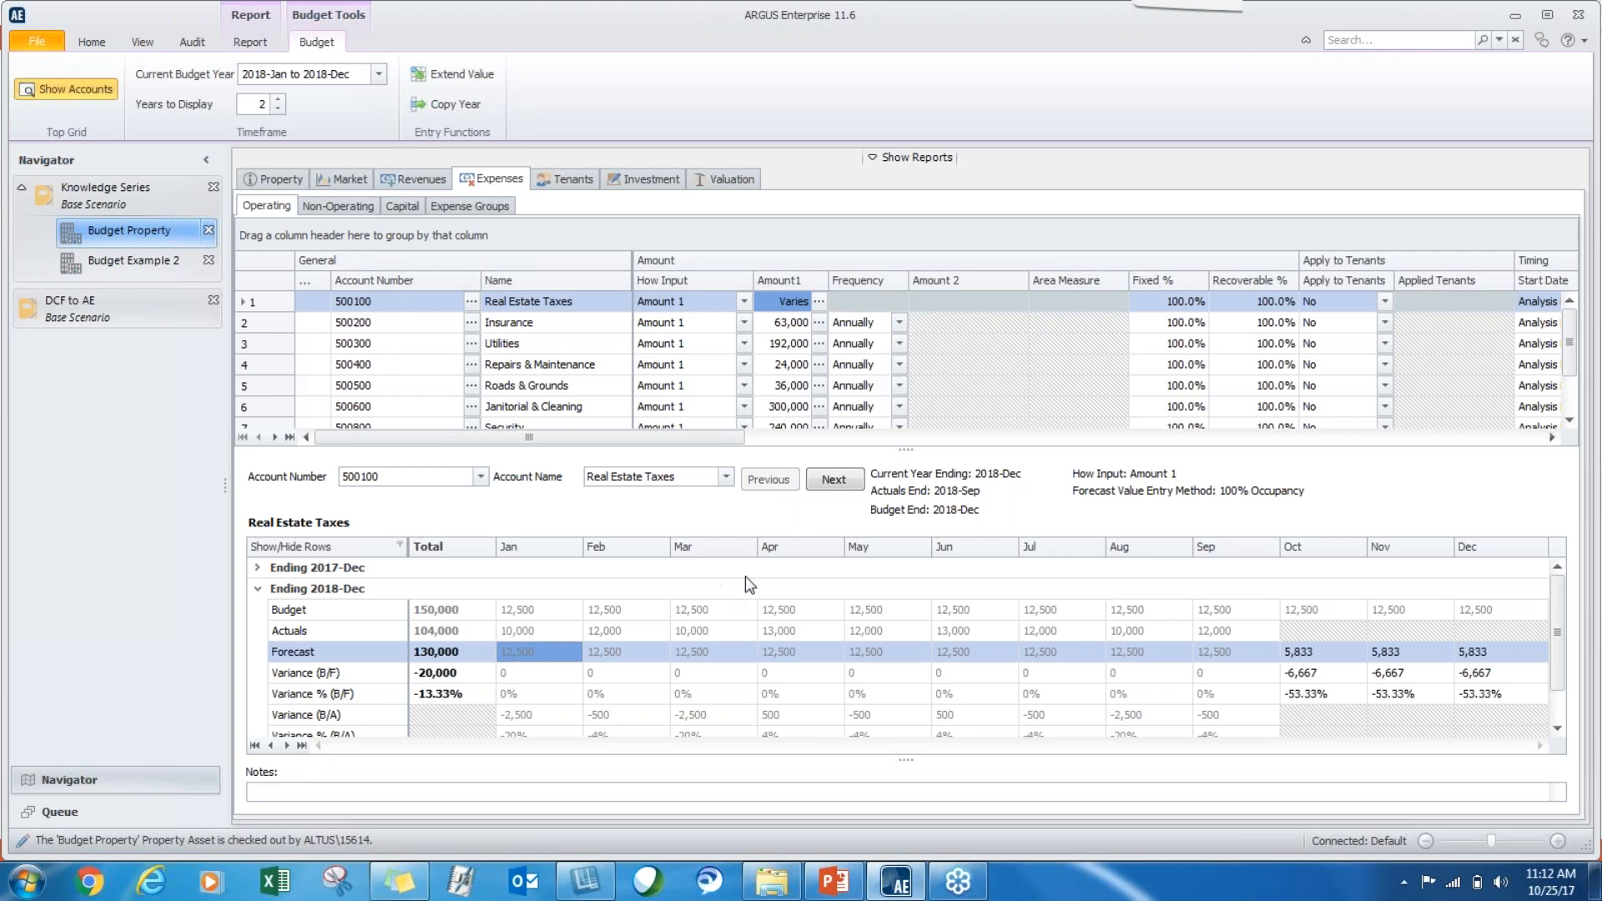
# Step through the operating expense accounts in the budget view from Real Estate Taxes to Janitorial & Cleaning.
pyautogui.click(728, 480)
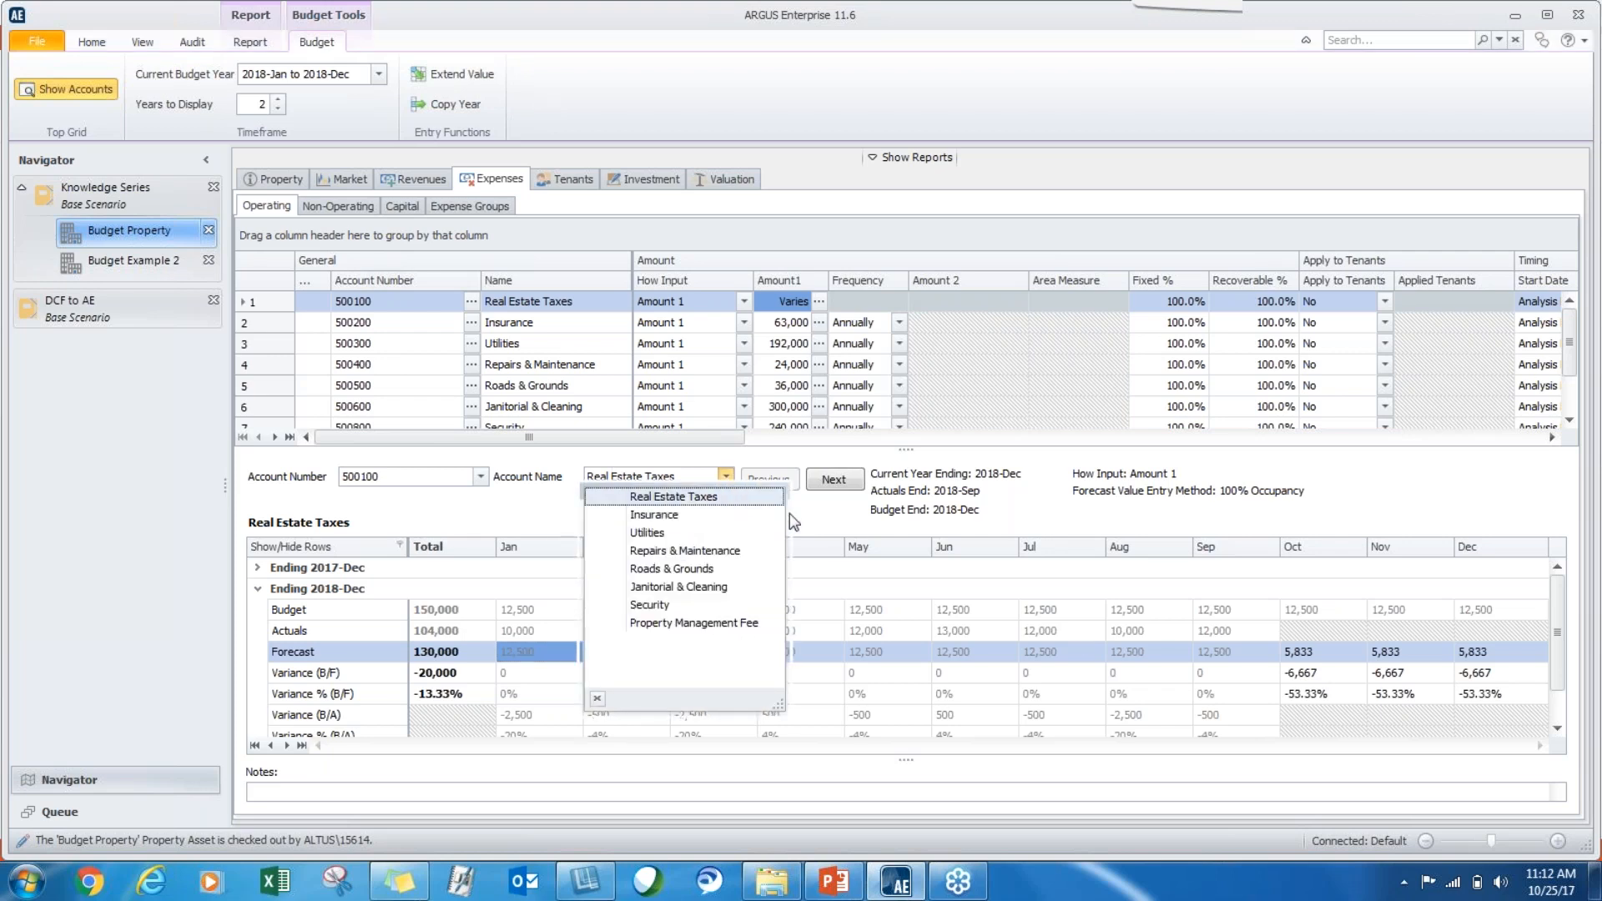
pyautogui.click(811, 516)
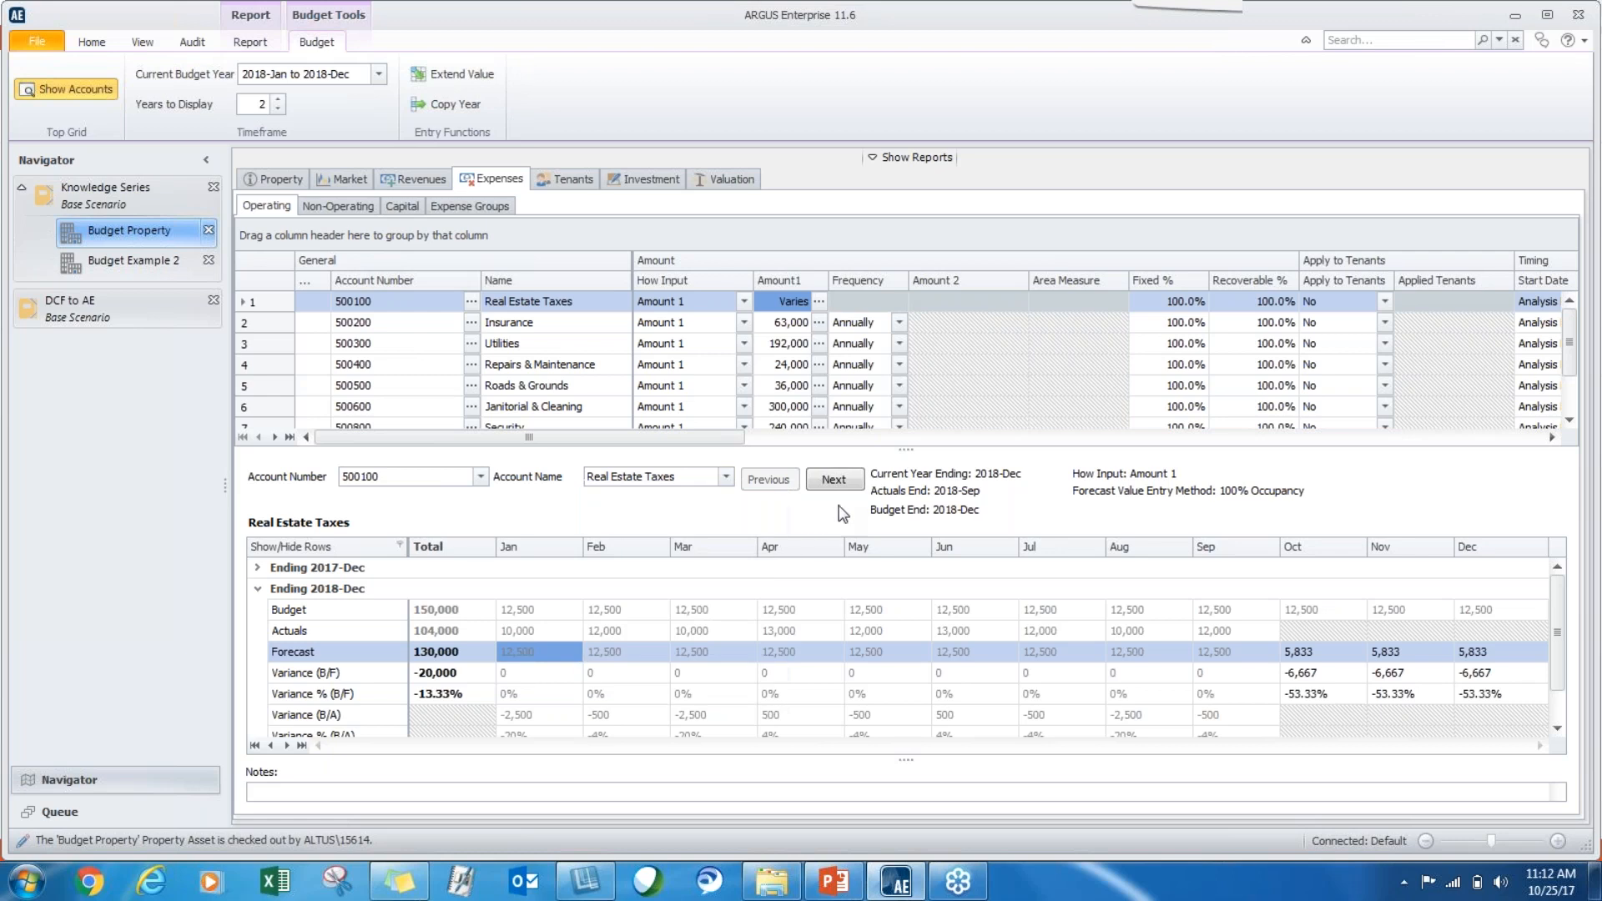
pyautogui.click(833, 488)
pyautogui.click(833, 488)
pyautogui.click(833, 488)
pyautogui.click(833, 488)
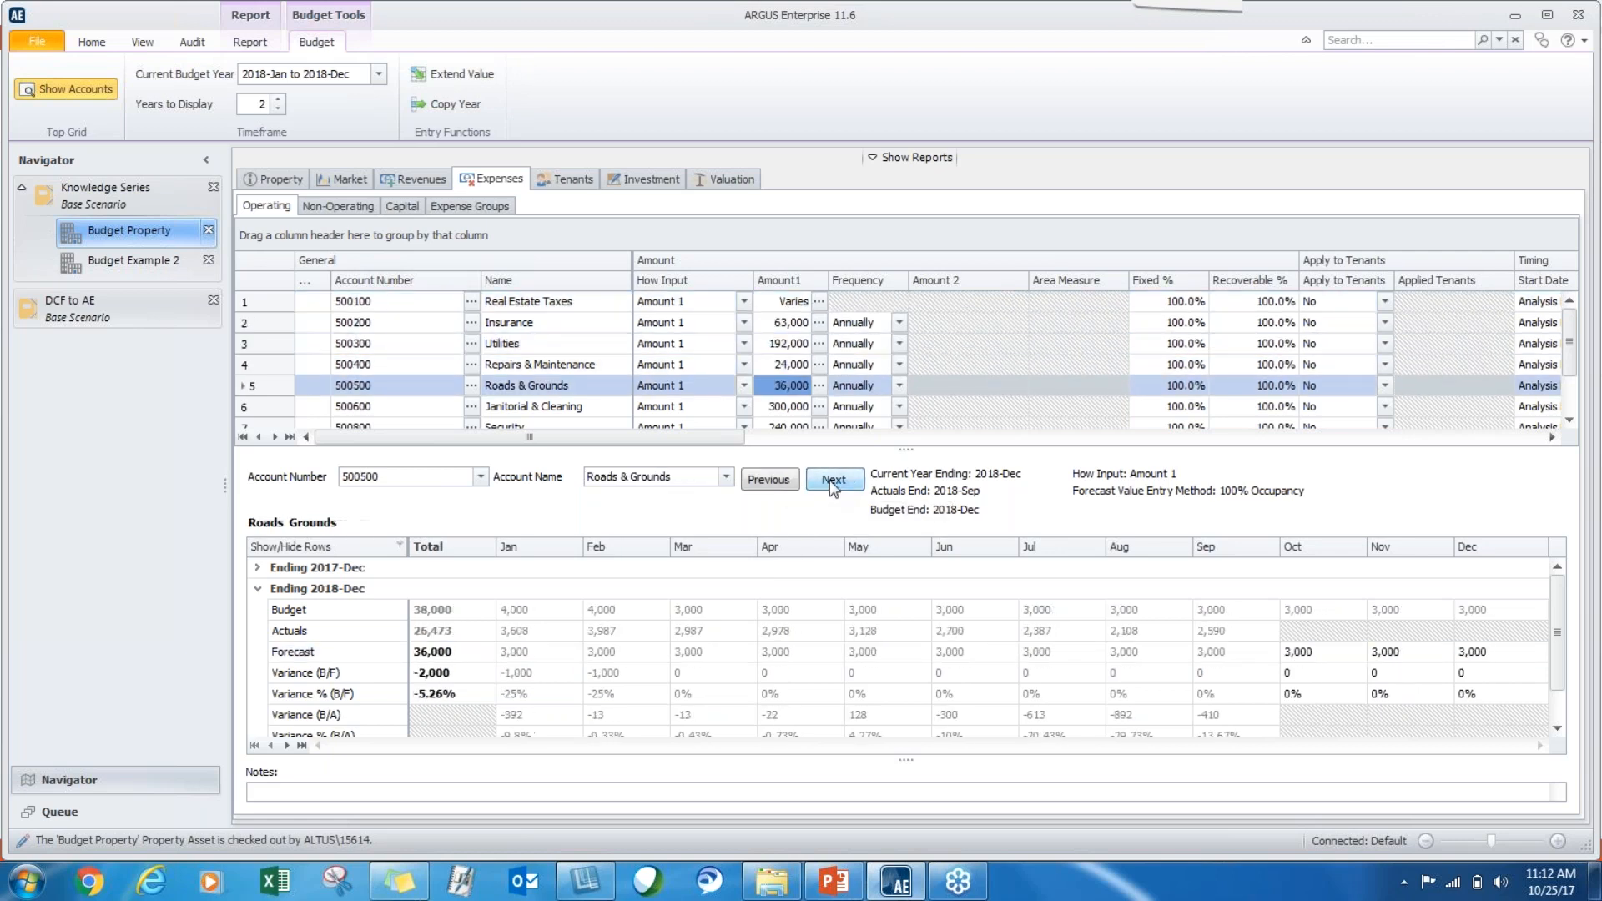
pyautogui.click(834, 488)
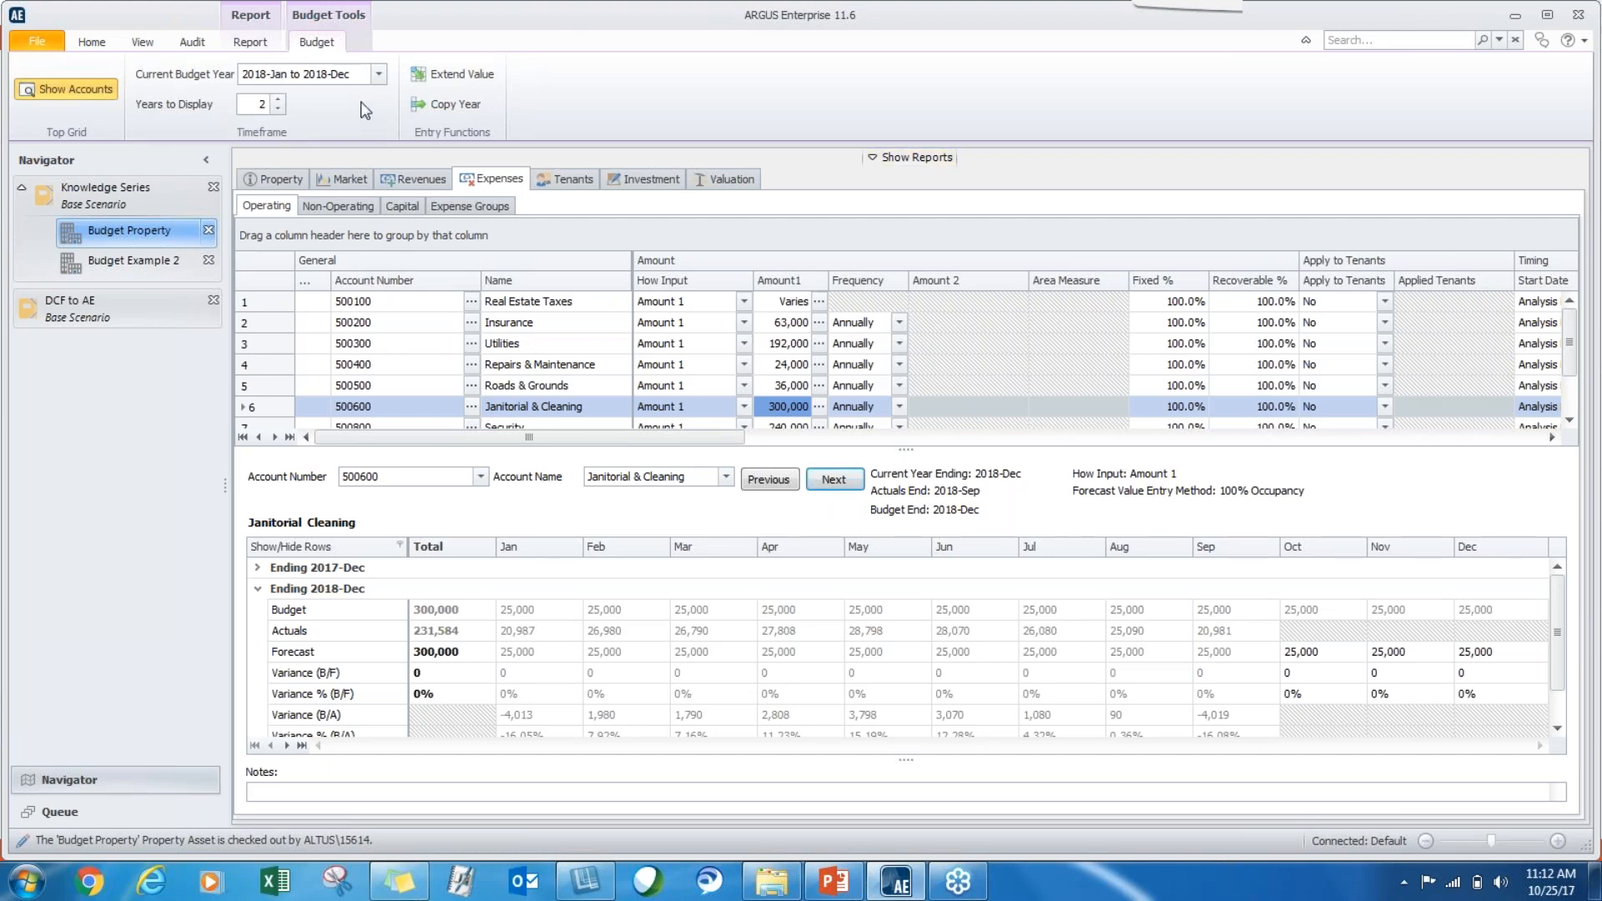
pyautogui.click(89, 40)
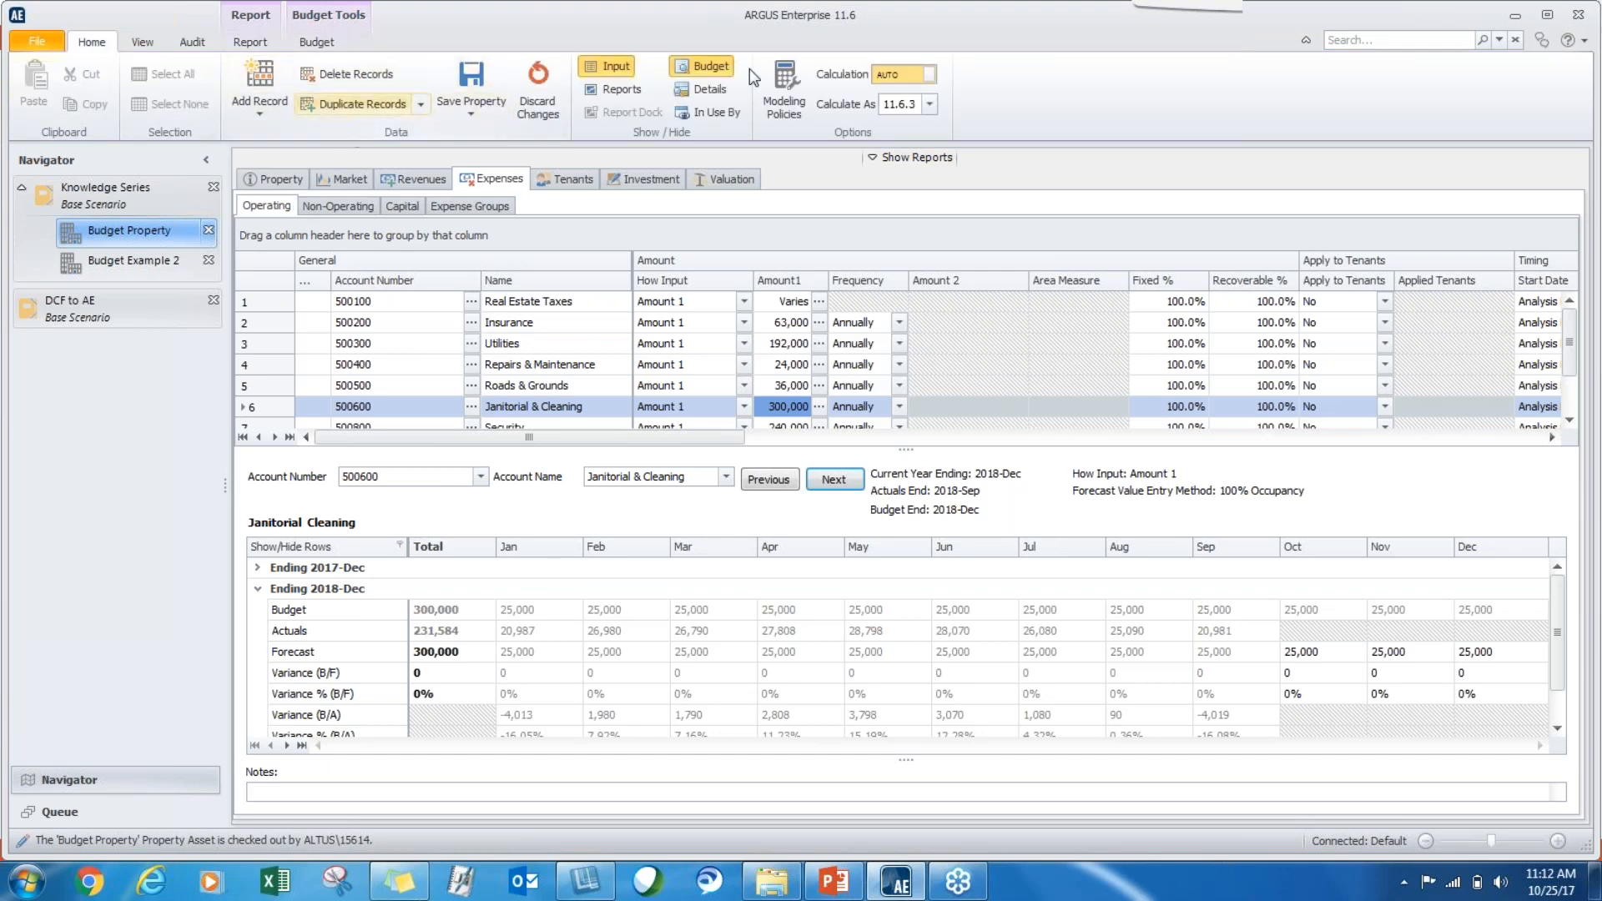
# Hide the budget view of Budget Property's operating expenses and show it again.
pyautogui.click(719, 74)
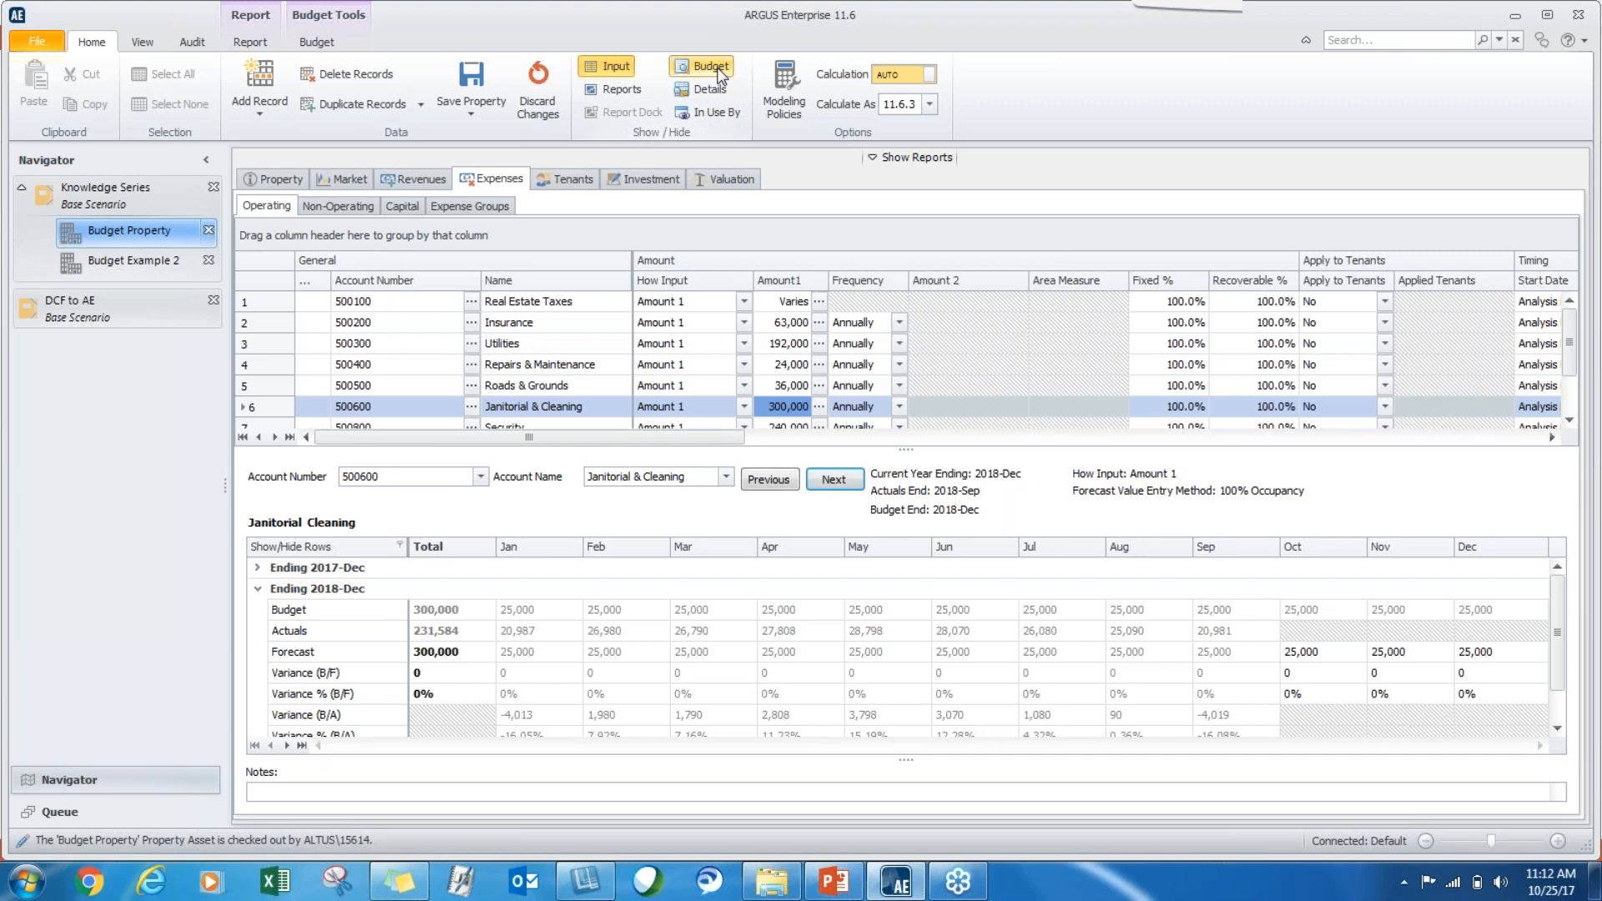
pyautogui.click(717, 74)
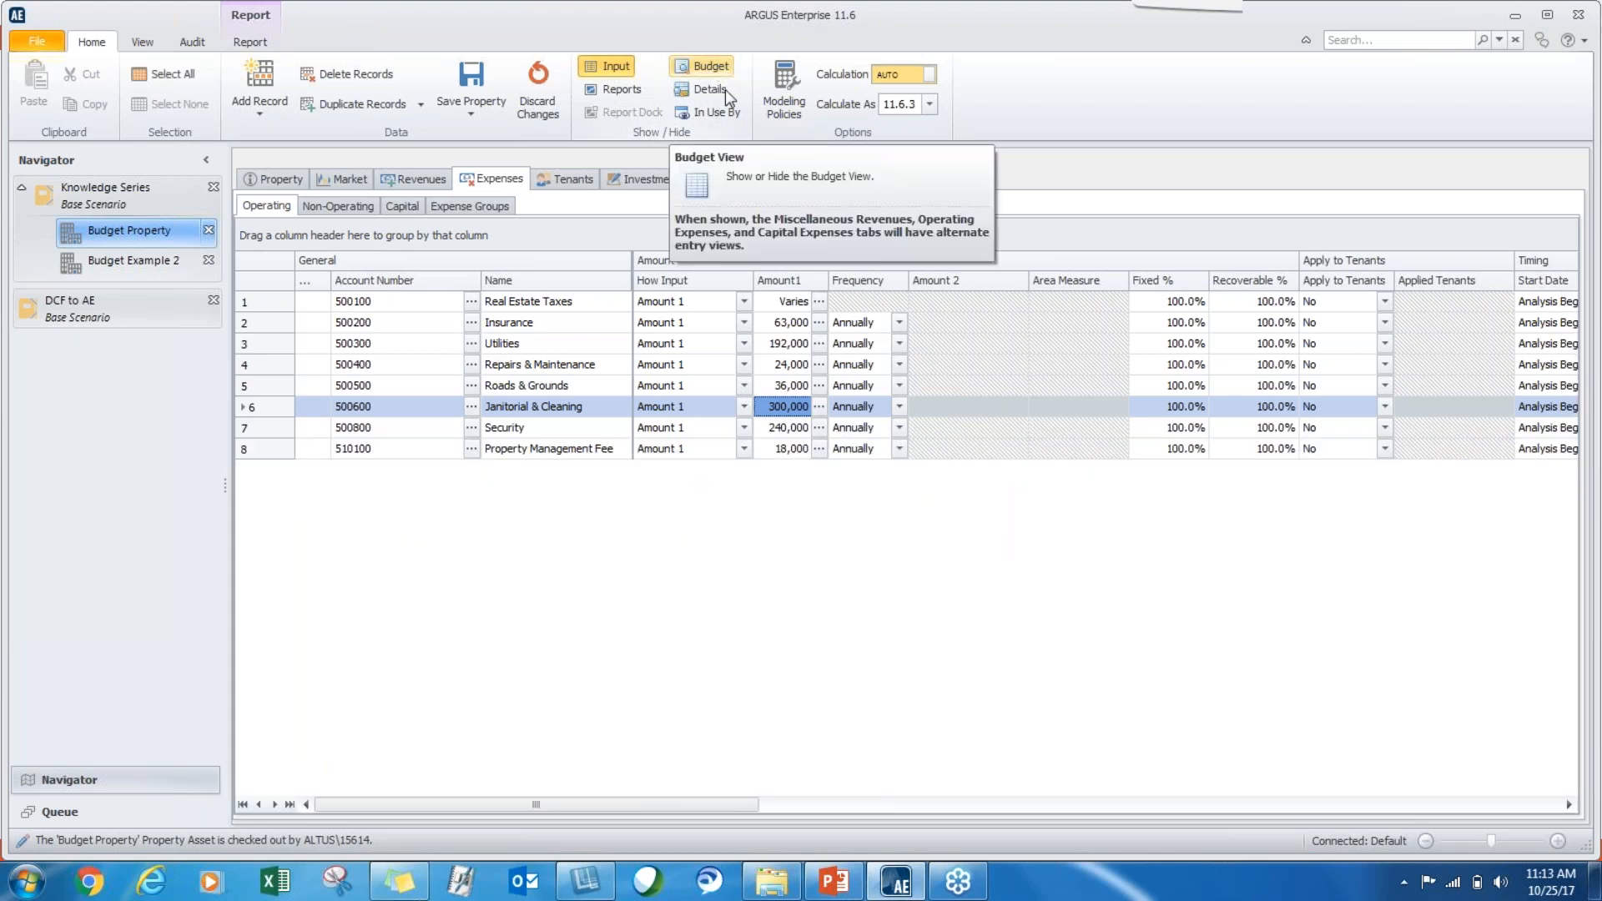
pyautogui.click(721, 67)
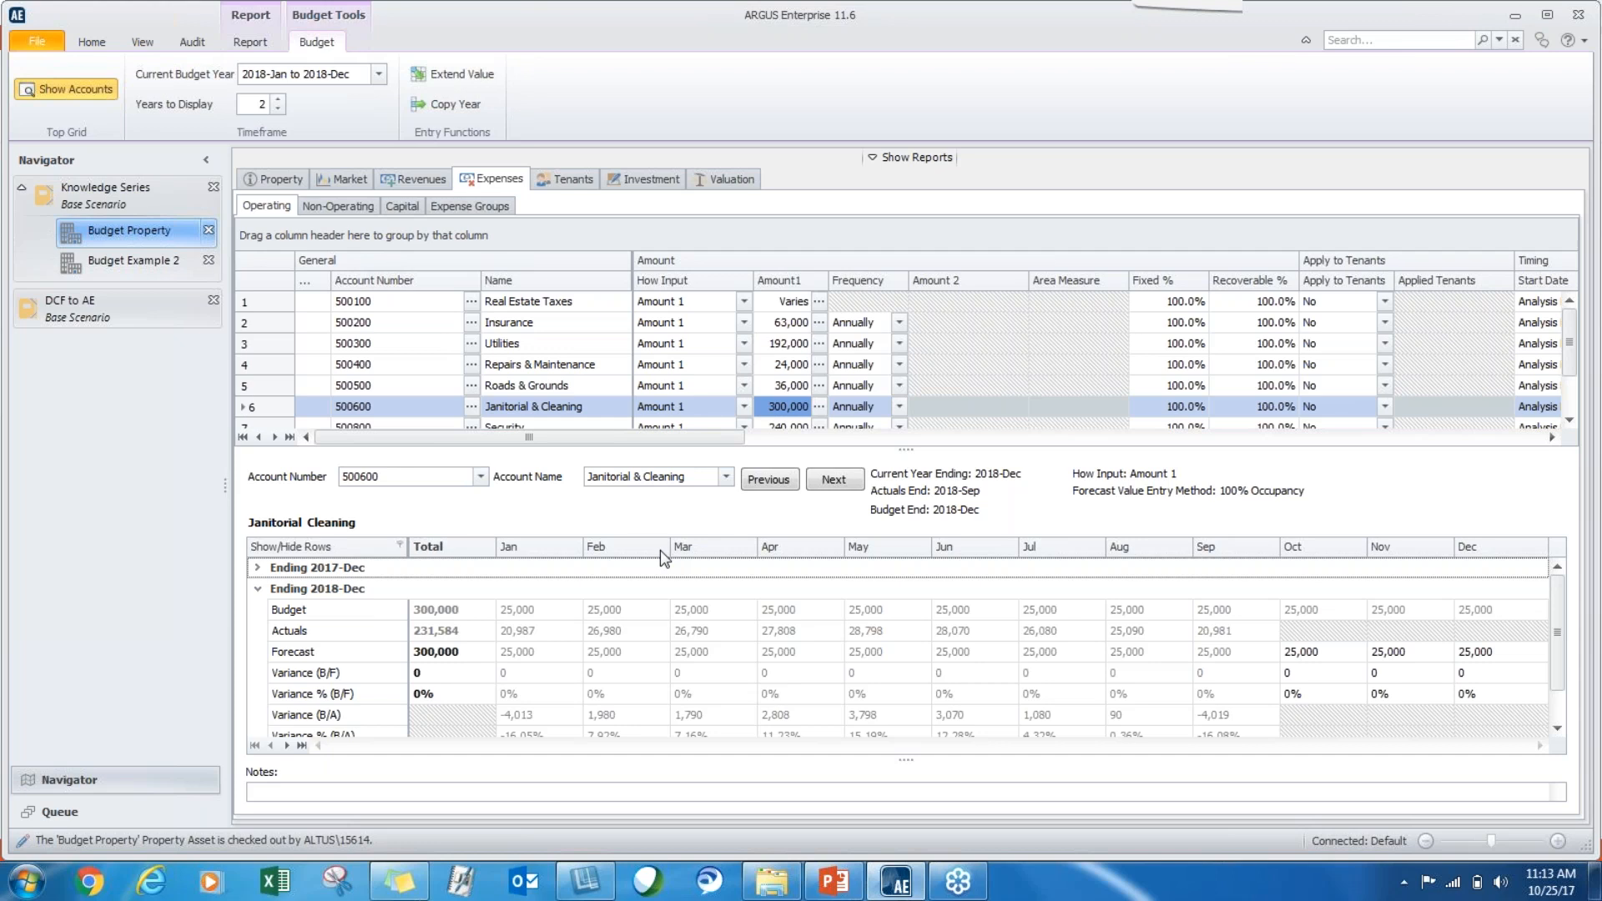
# Open Budget Property's Cash Flow report and select Actual + Budget + Forecast as the data used in its report options.
pyautogui.click(910, 157)
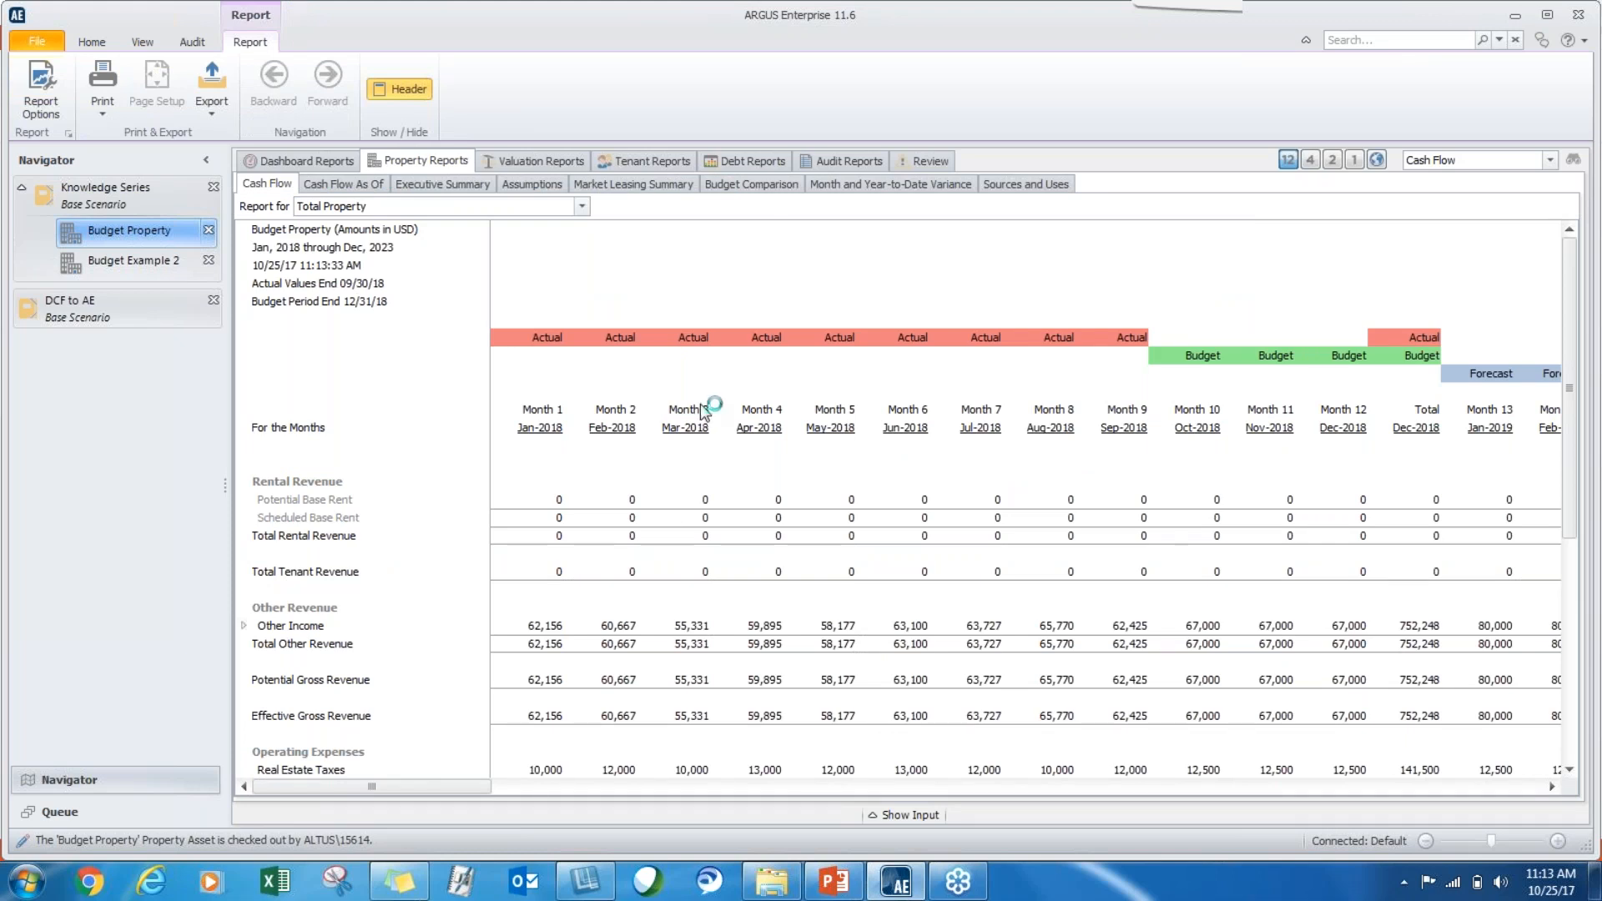
pyautogui.click(271, 184)
pyautogui.click(28, 93)
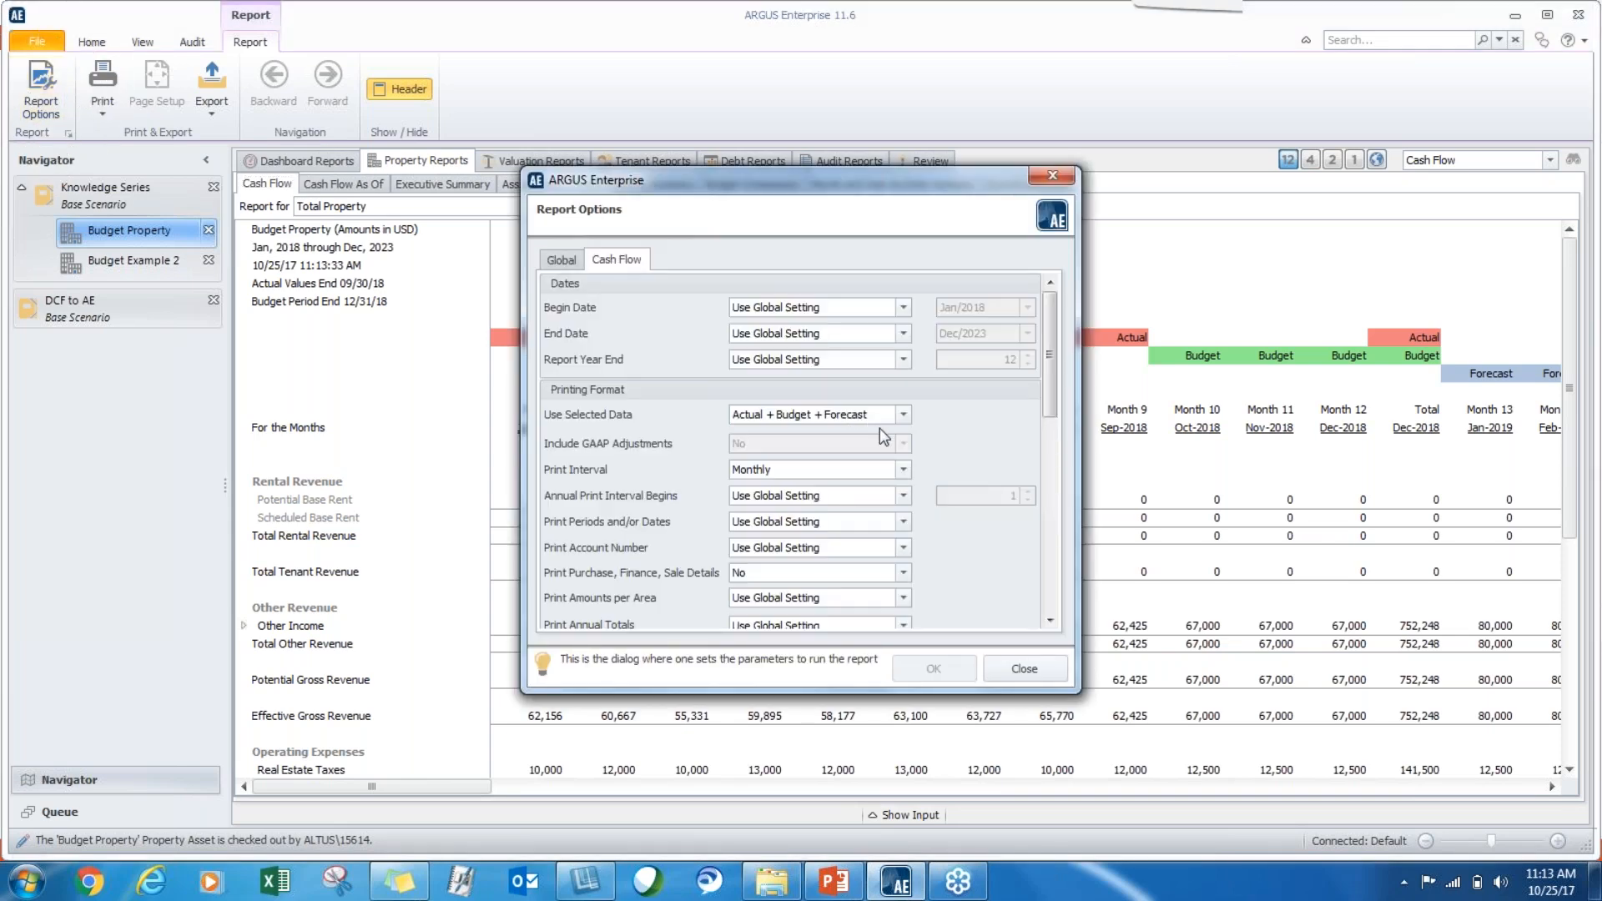
pyautogui.click(903, 415)
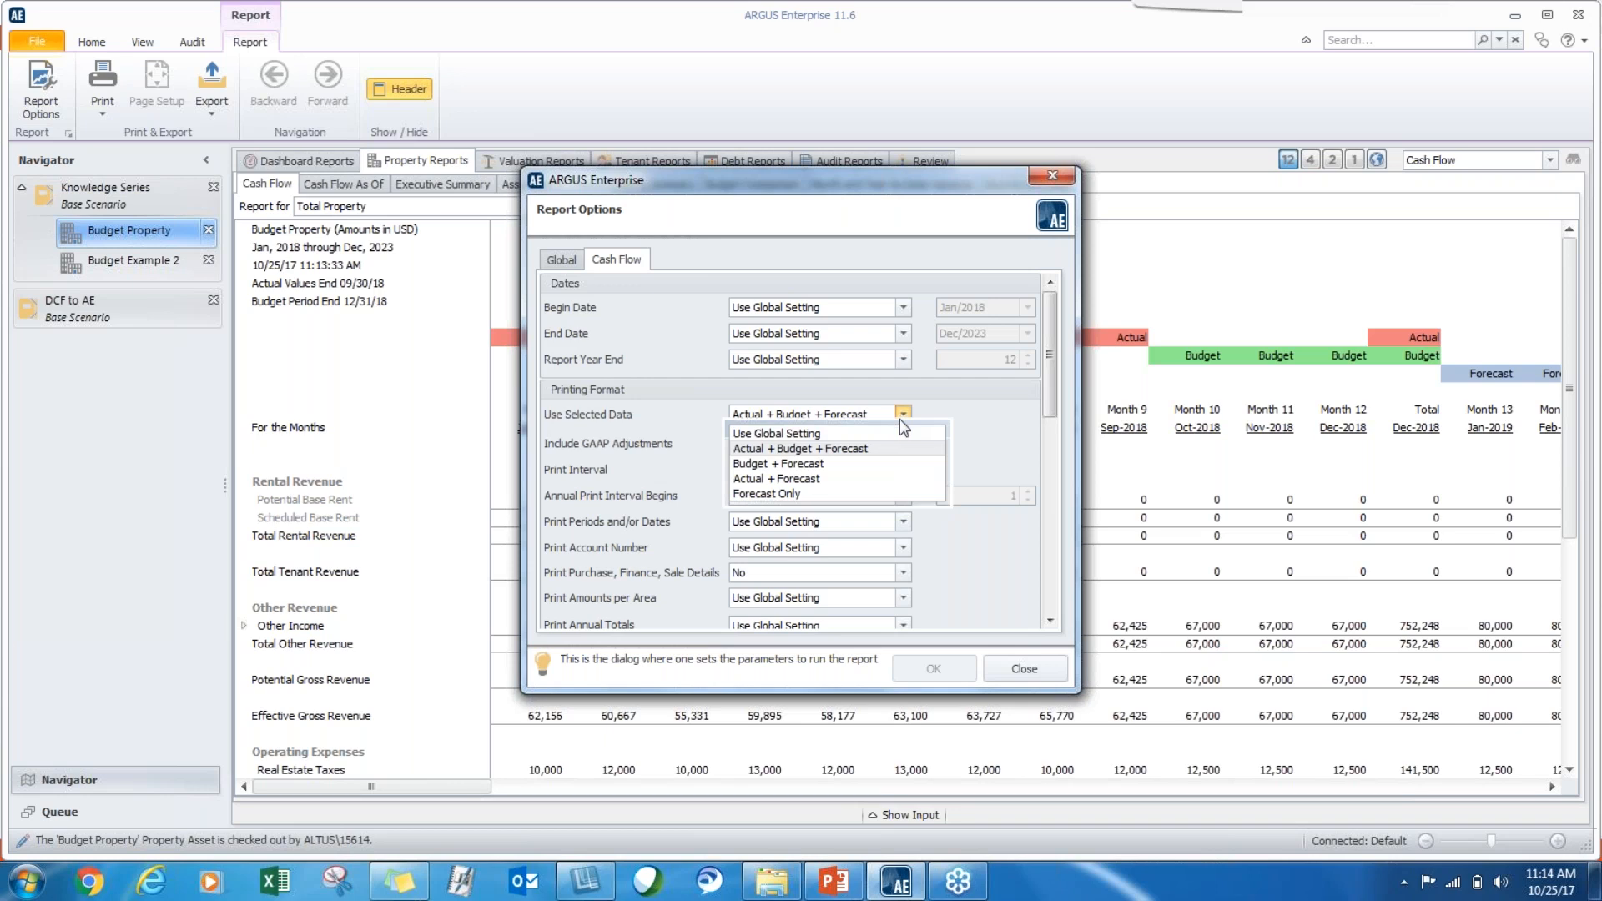
pyautogui.click(806, 450)
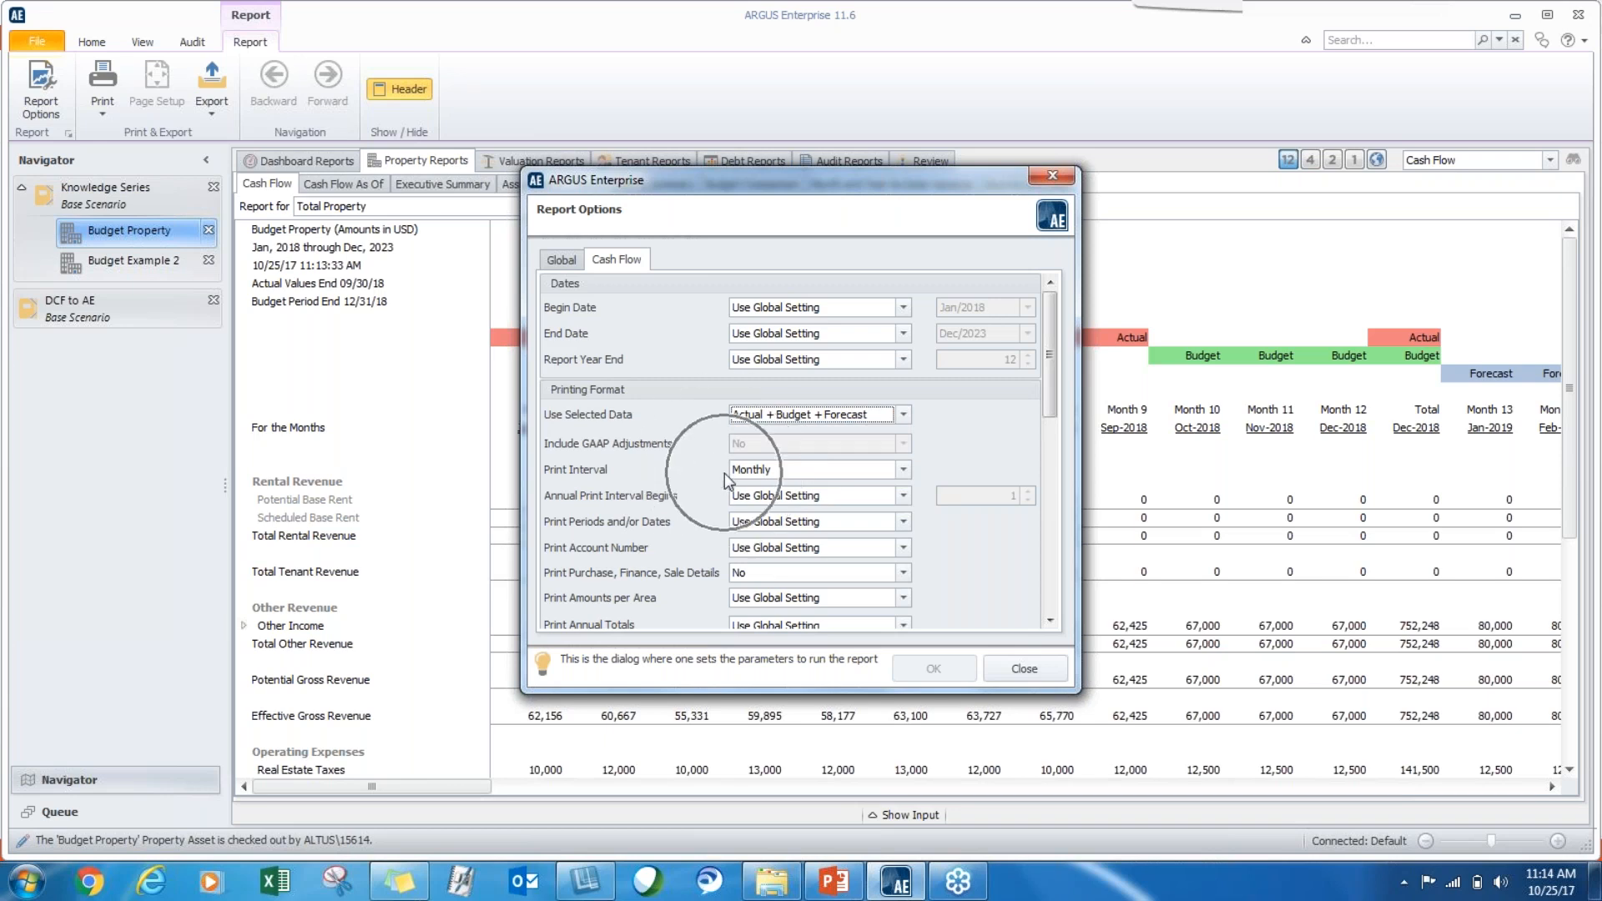
pyautogui.click(1026, 670)
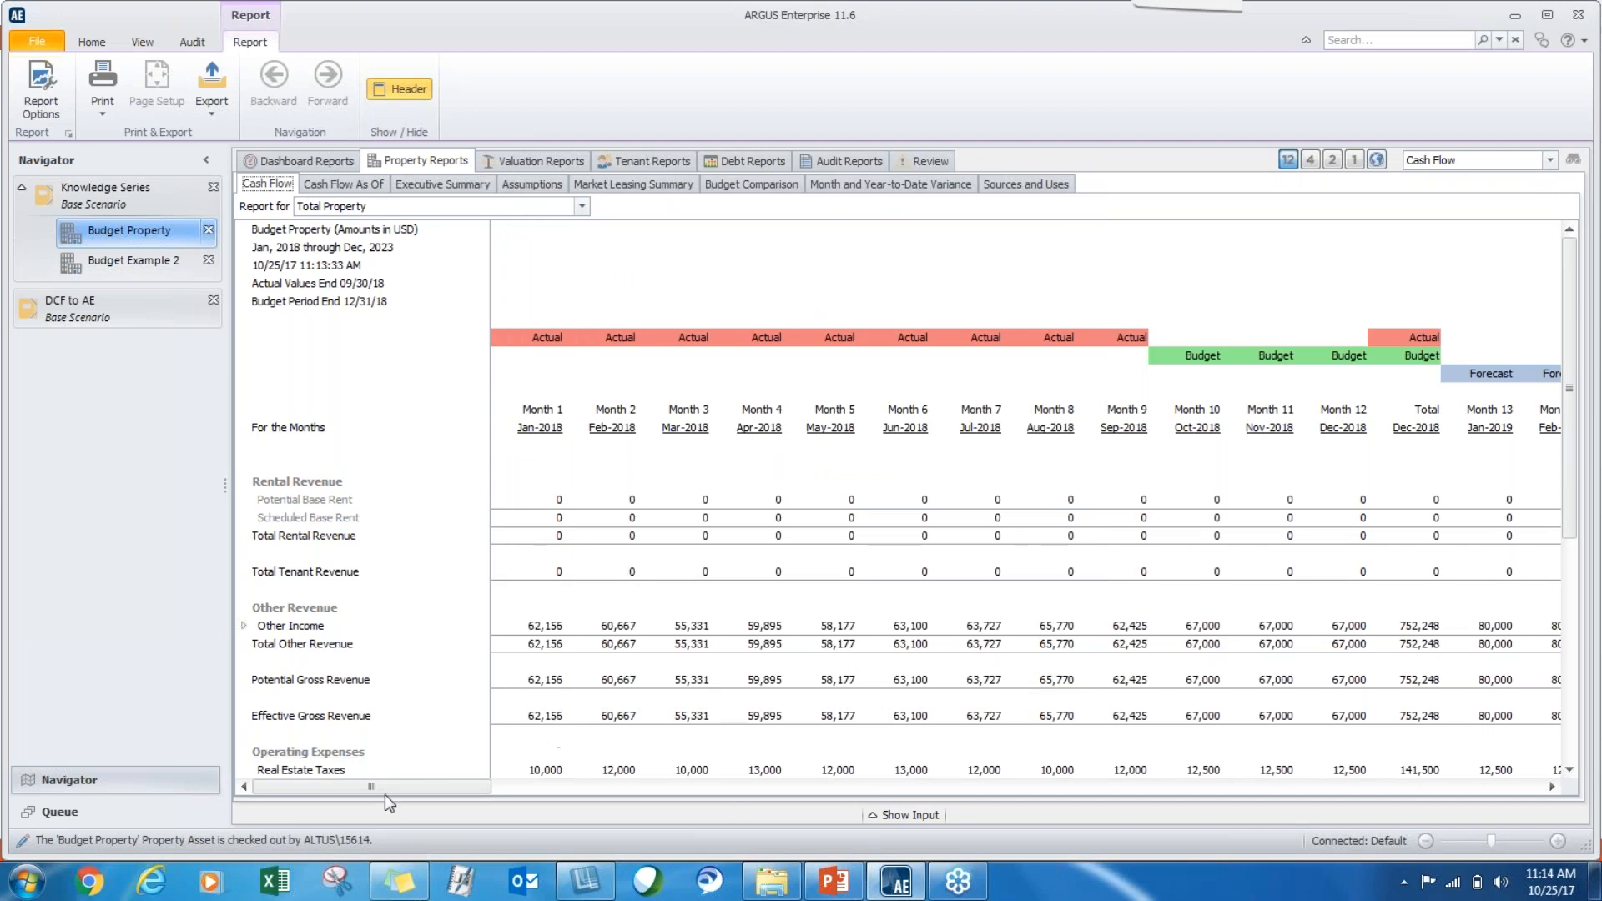
# Examine the 2019 forecast months in the Cash Flow report and open the property's Budget Comparison report.
pyautogui.moveTo(383, 790); pyautogui.dragTo(598, 768)
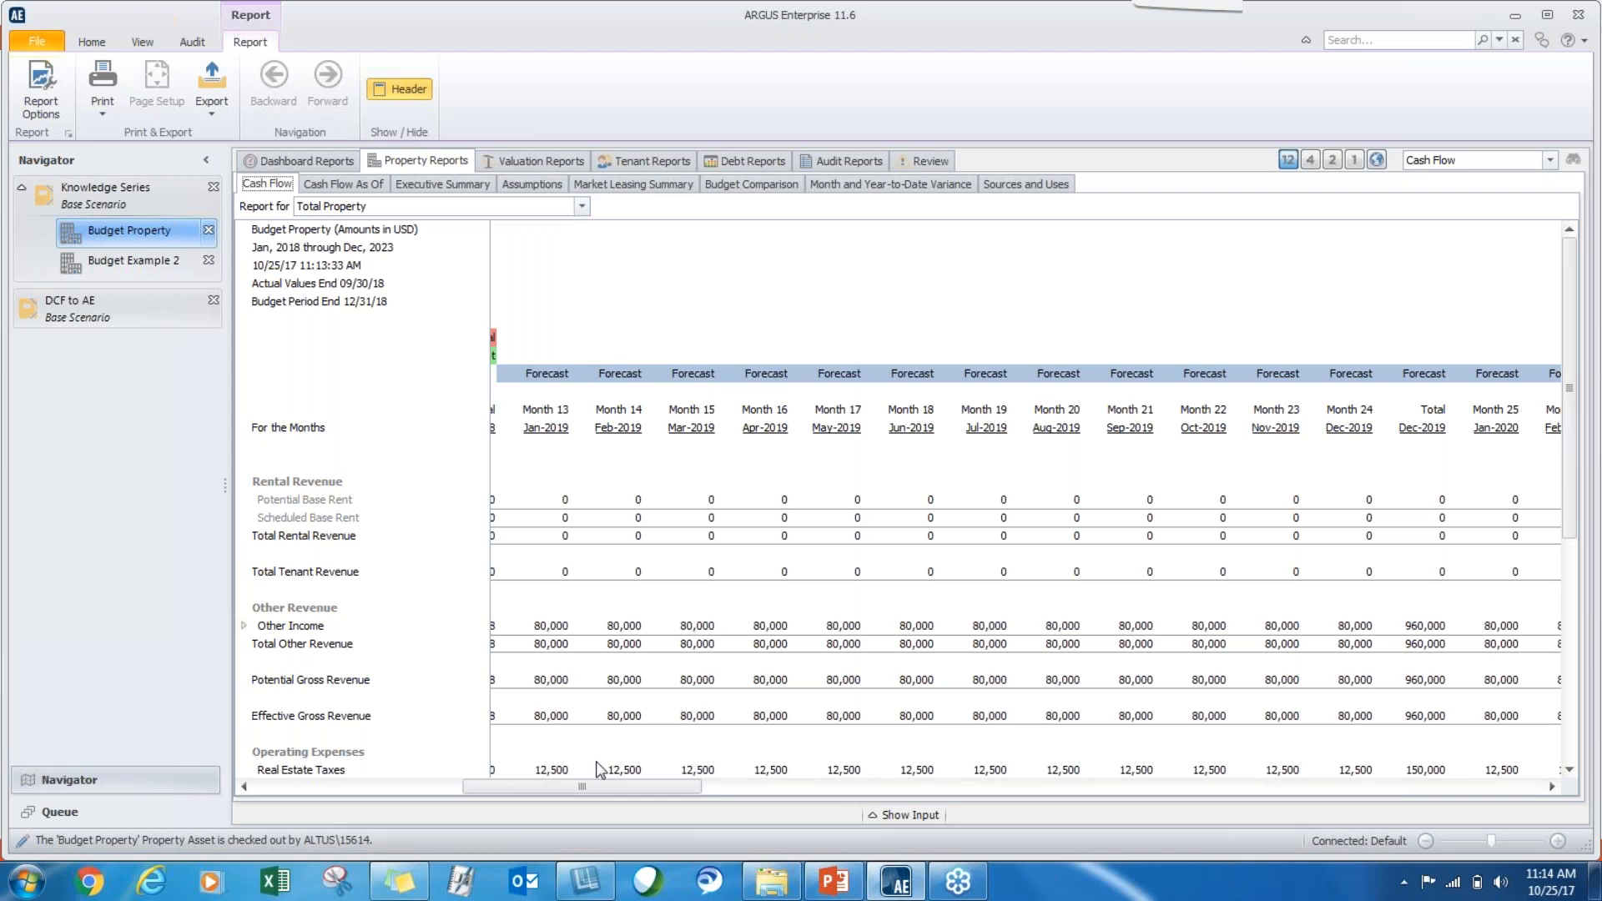
pyautogui.click(743, 190)
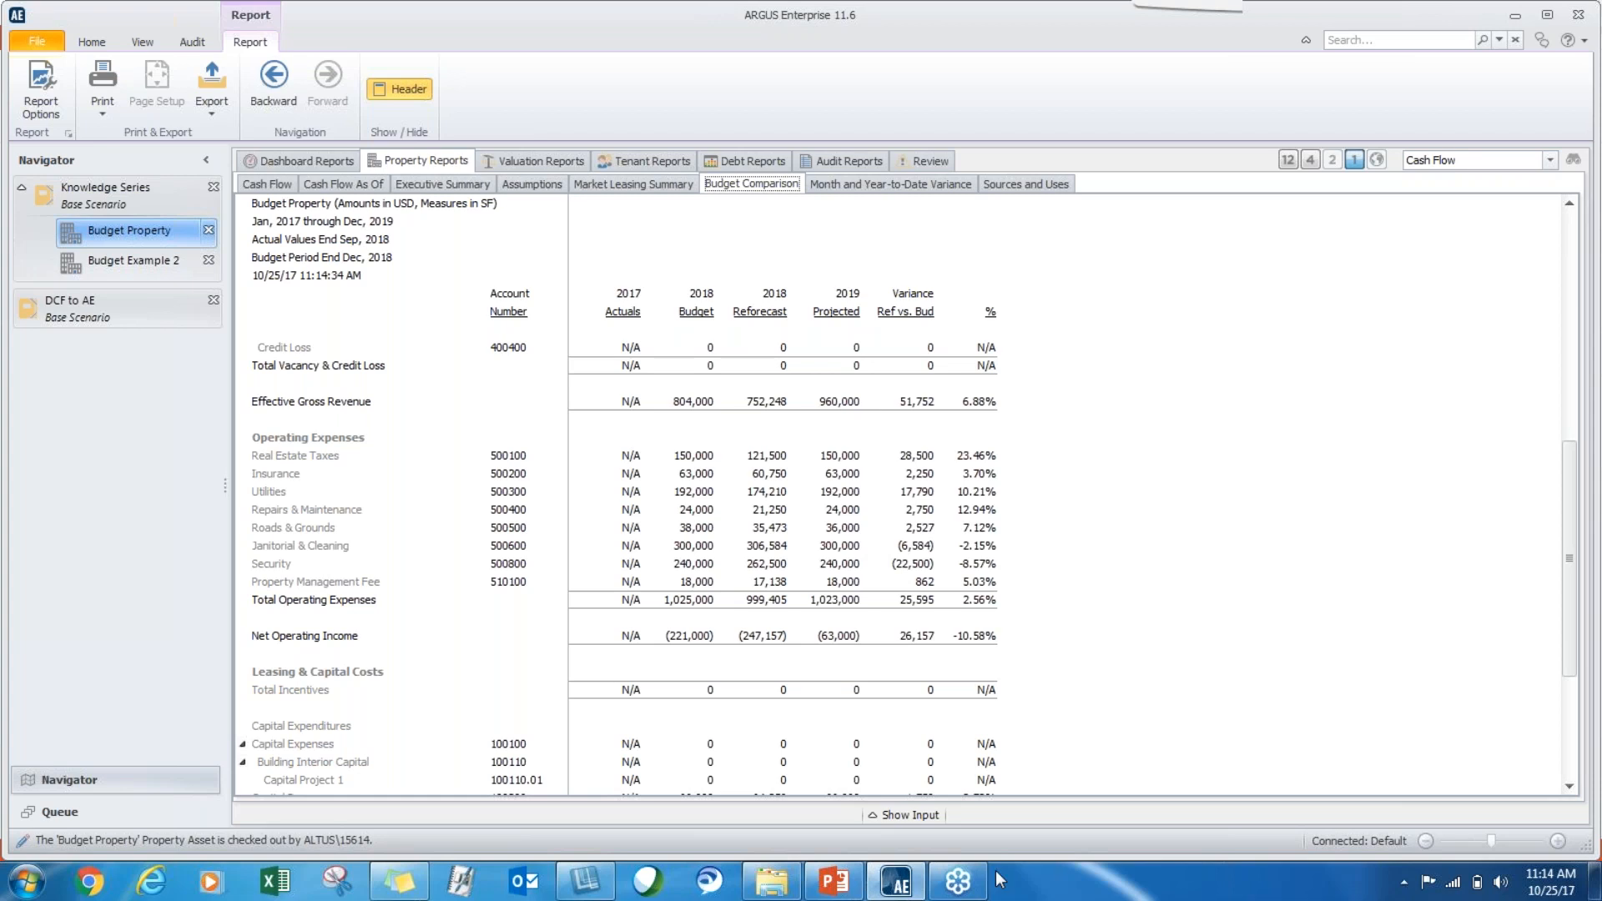
# Show the Knowledge Series portfolio's first Budget Comparison report and look through the Operations reports in the report catalog.
pyautogui.click(131, 185)
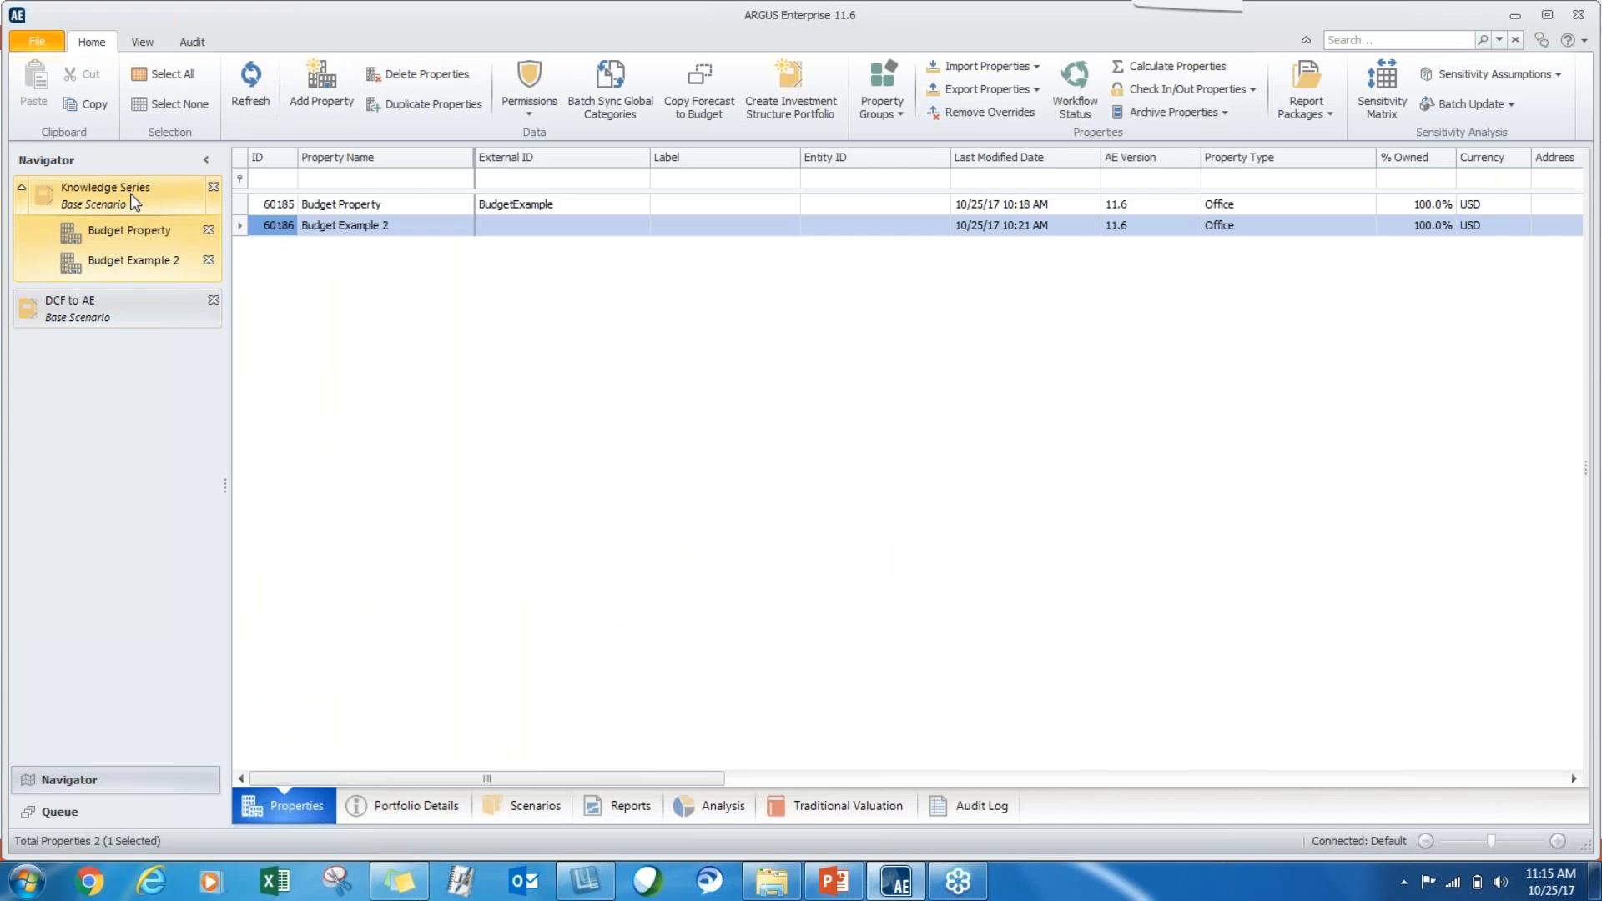
pyautogui.click(600, 806)
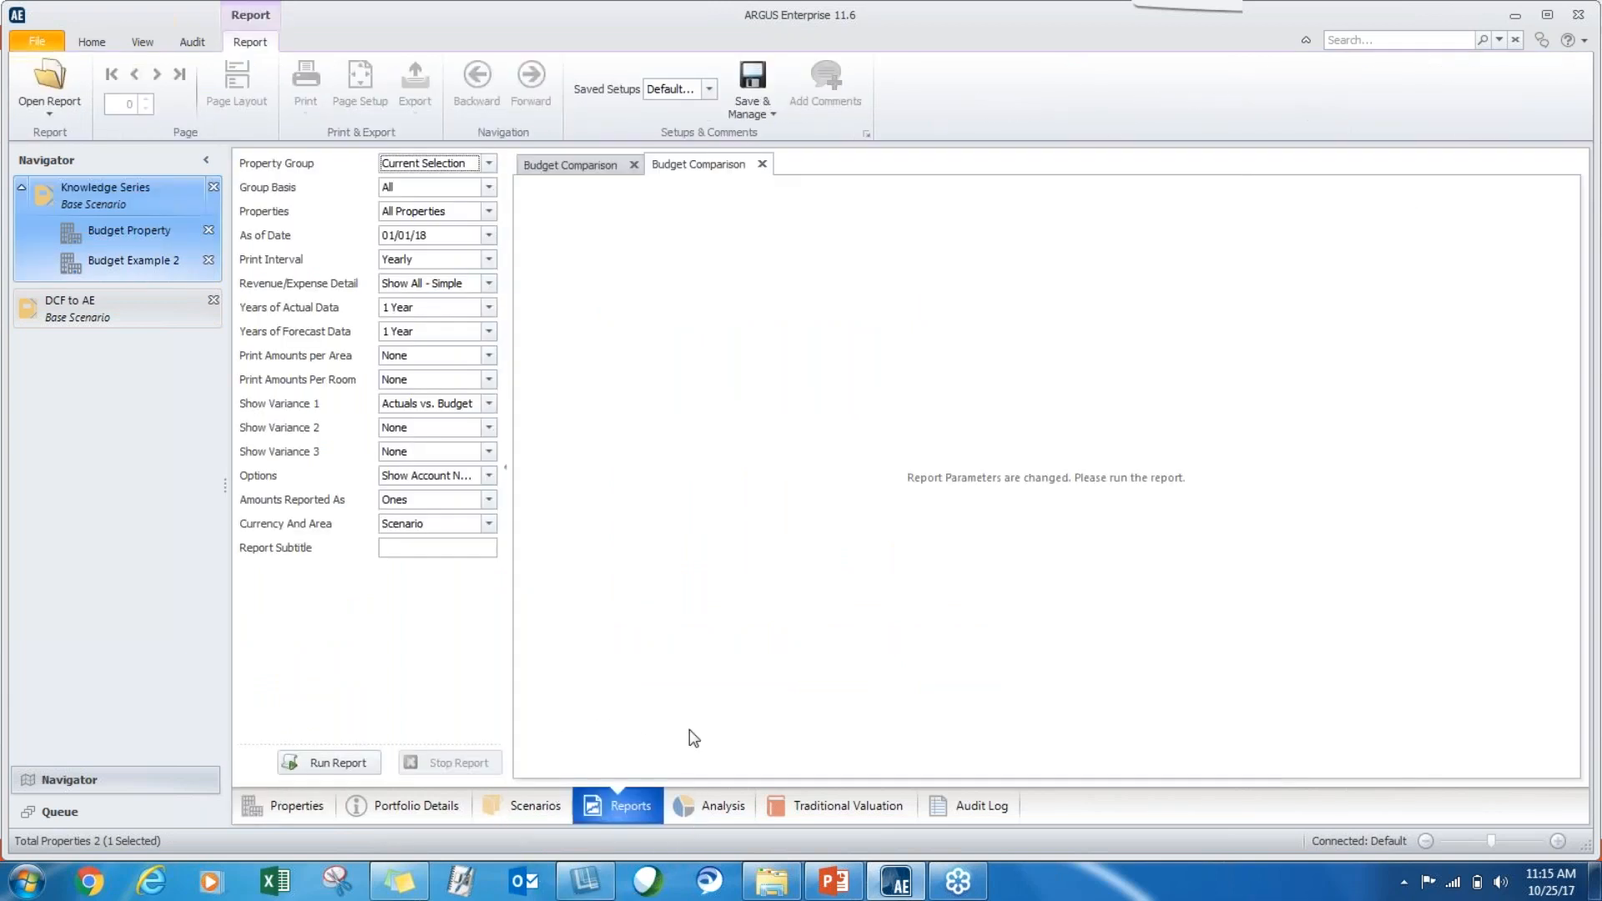
pyautogui.click(566, 166)
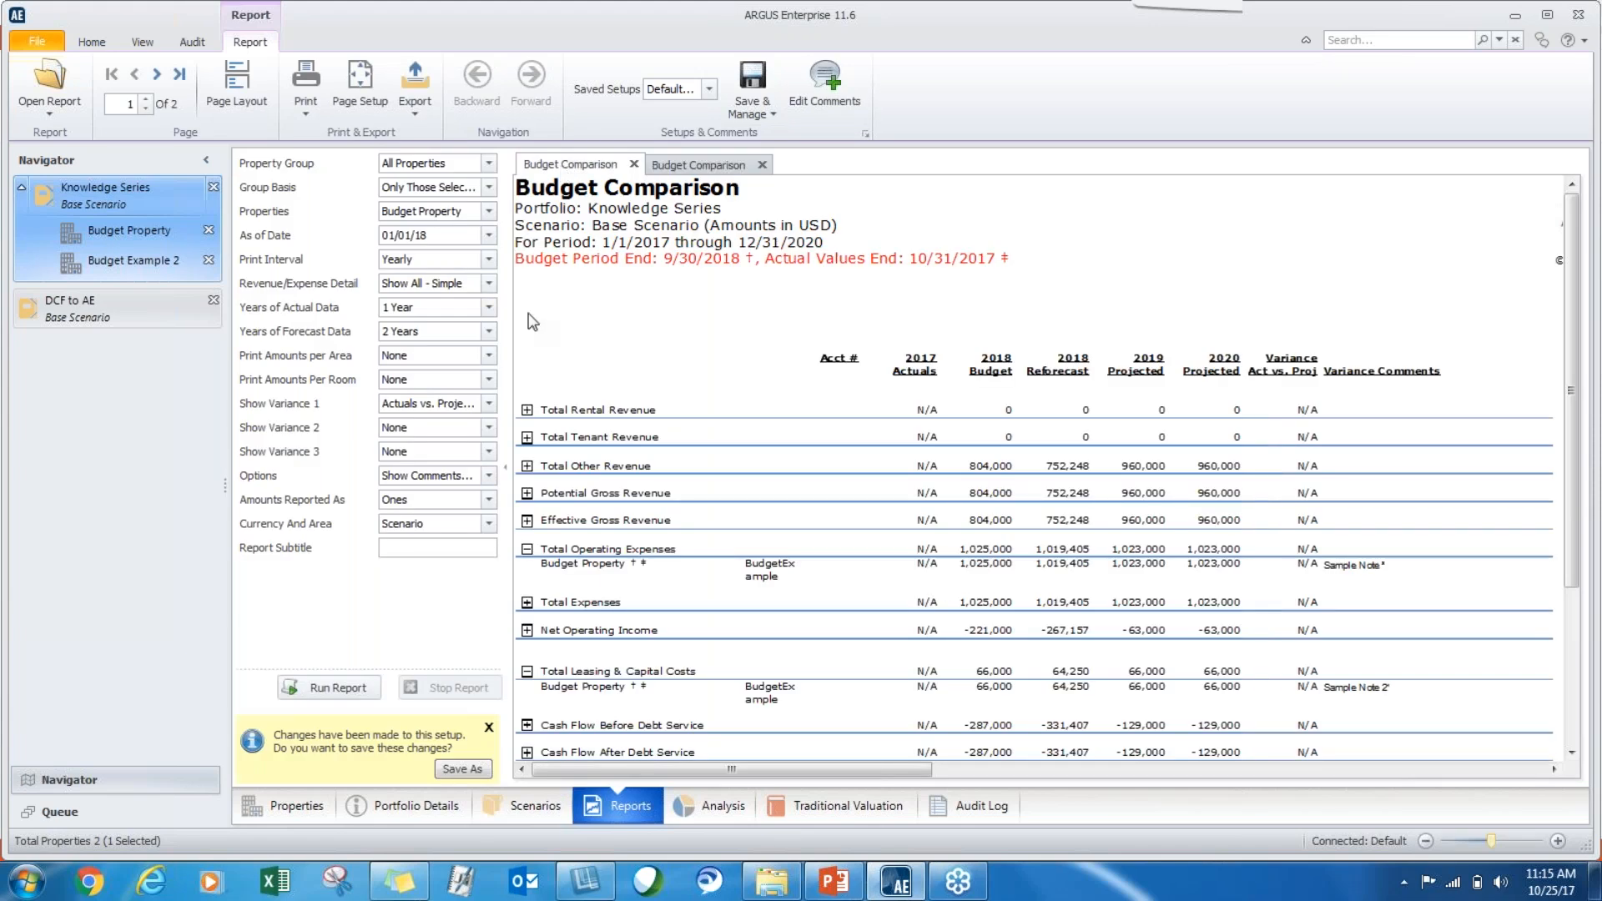
pyautogui.click(42, 104)
pyautogui.click(26, 204)
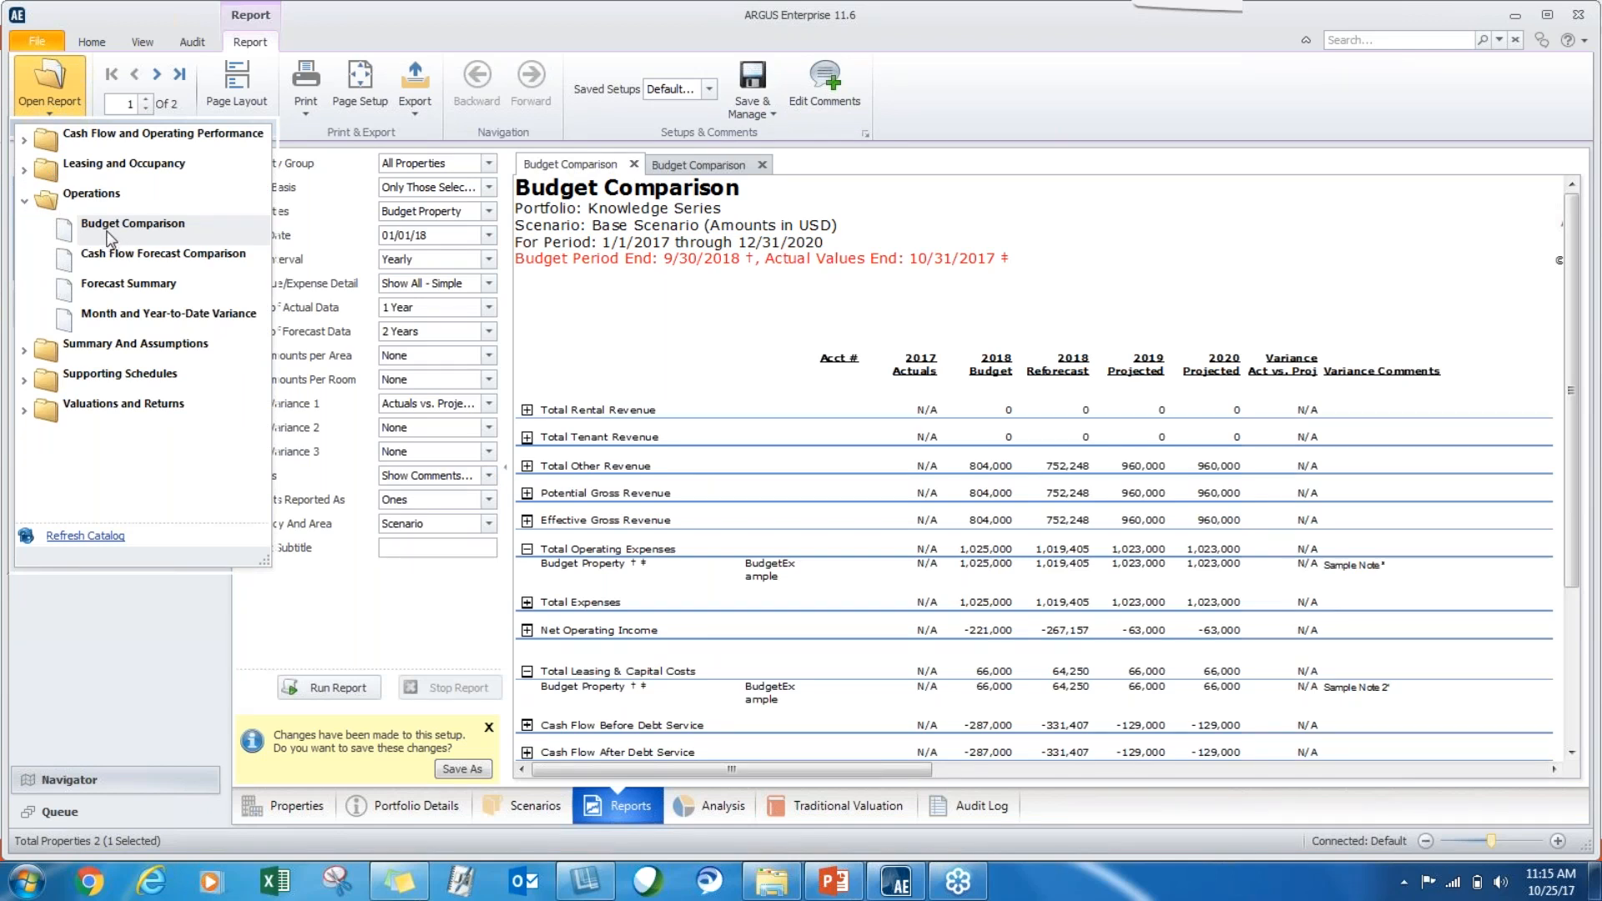
pyautogui.click(866, 524)
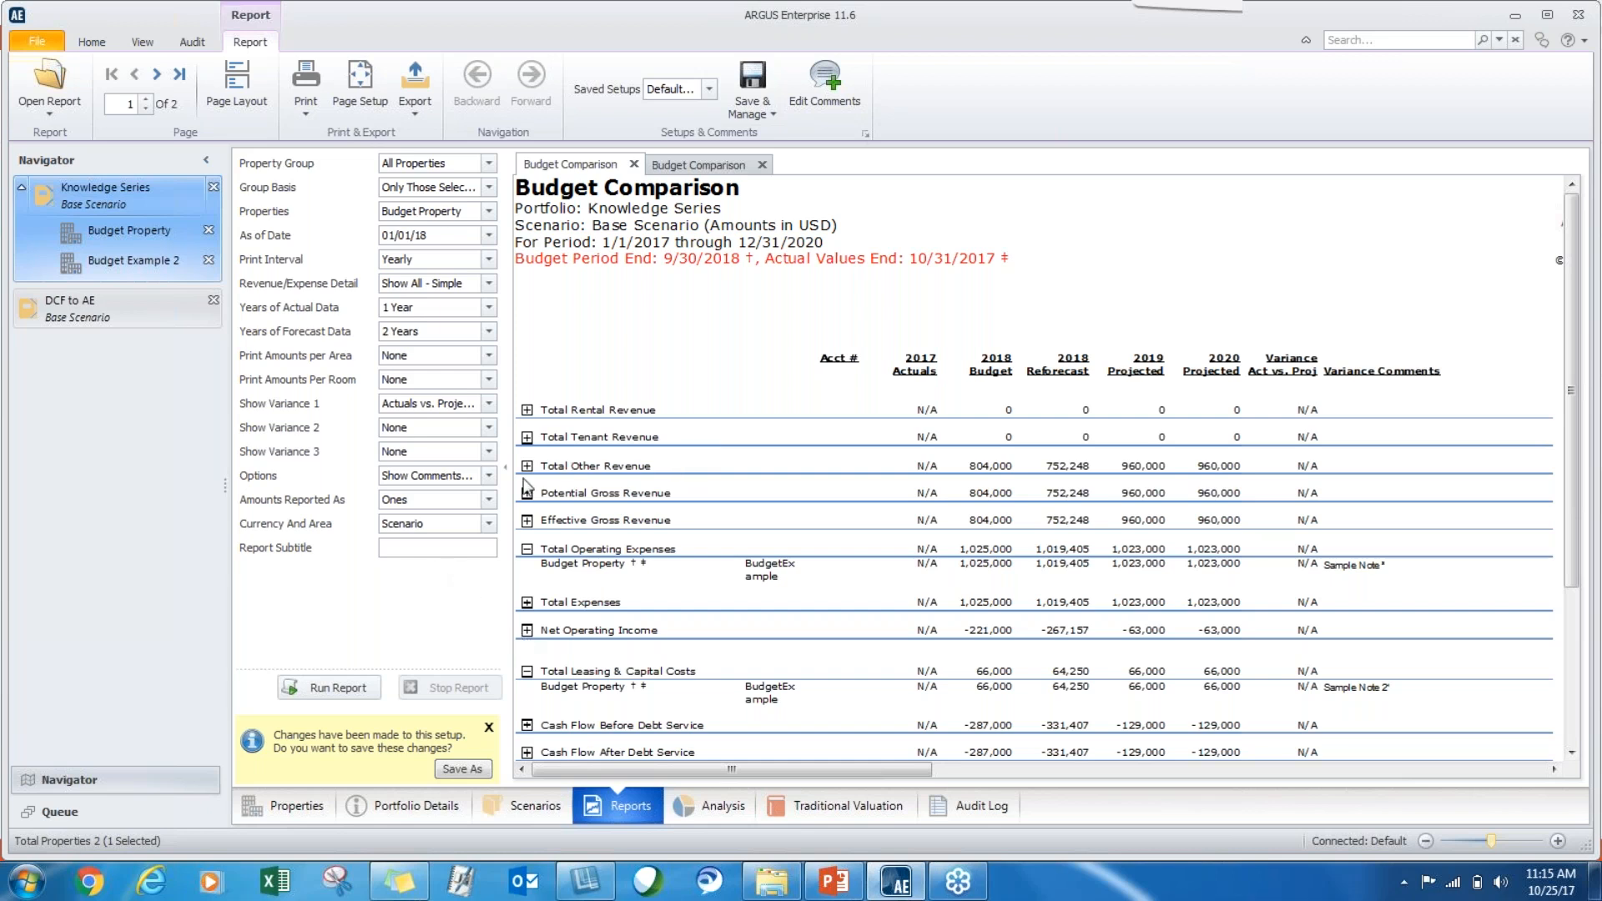
# Add the variance comment "Sample Comment" to Budget Property's Net Operating Income in the portfolio's Budget Comparison report.
pyautogui.click(809, 92)
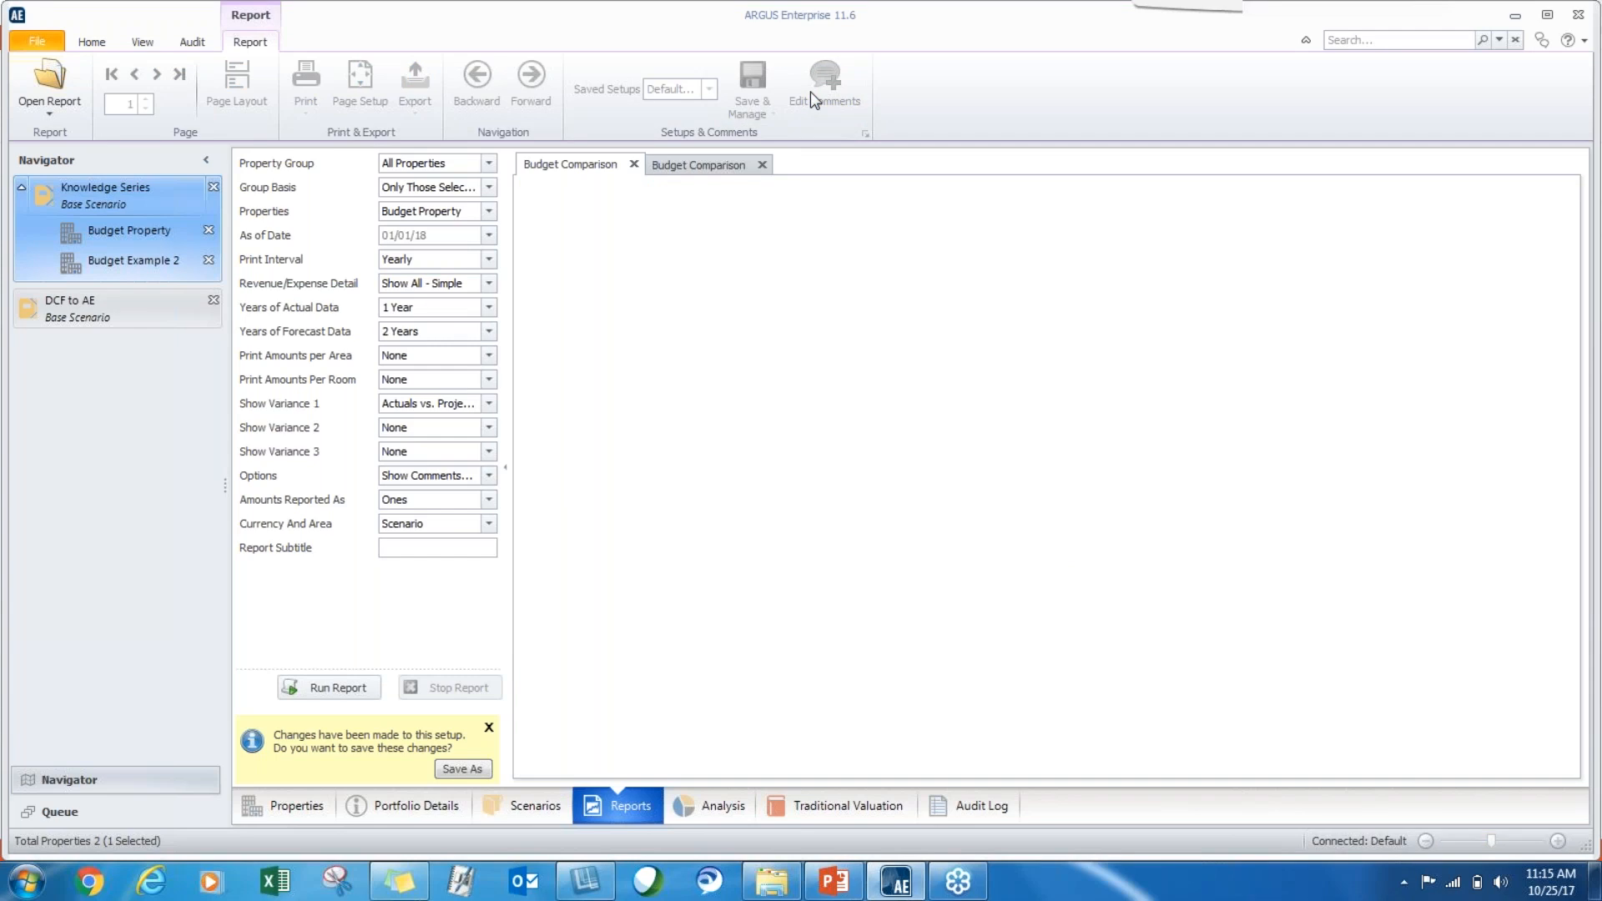
pyautogui.click(809, 92)
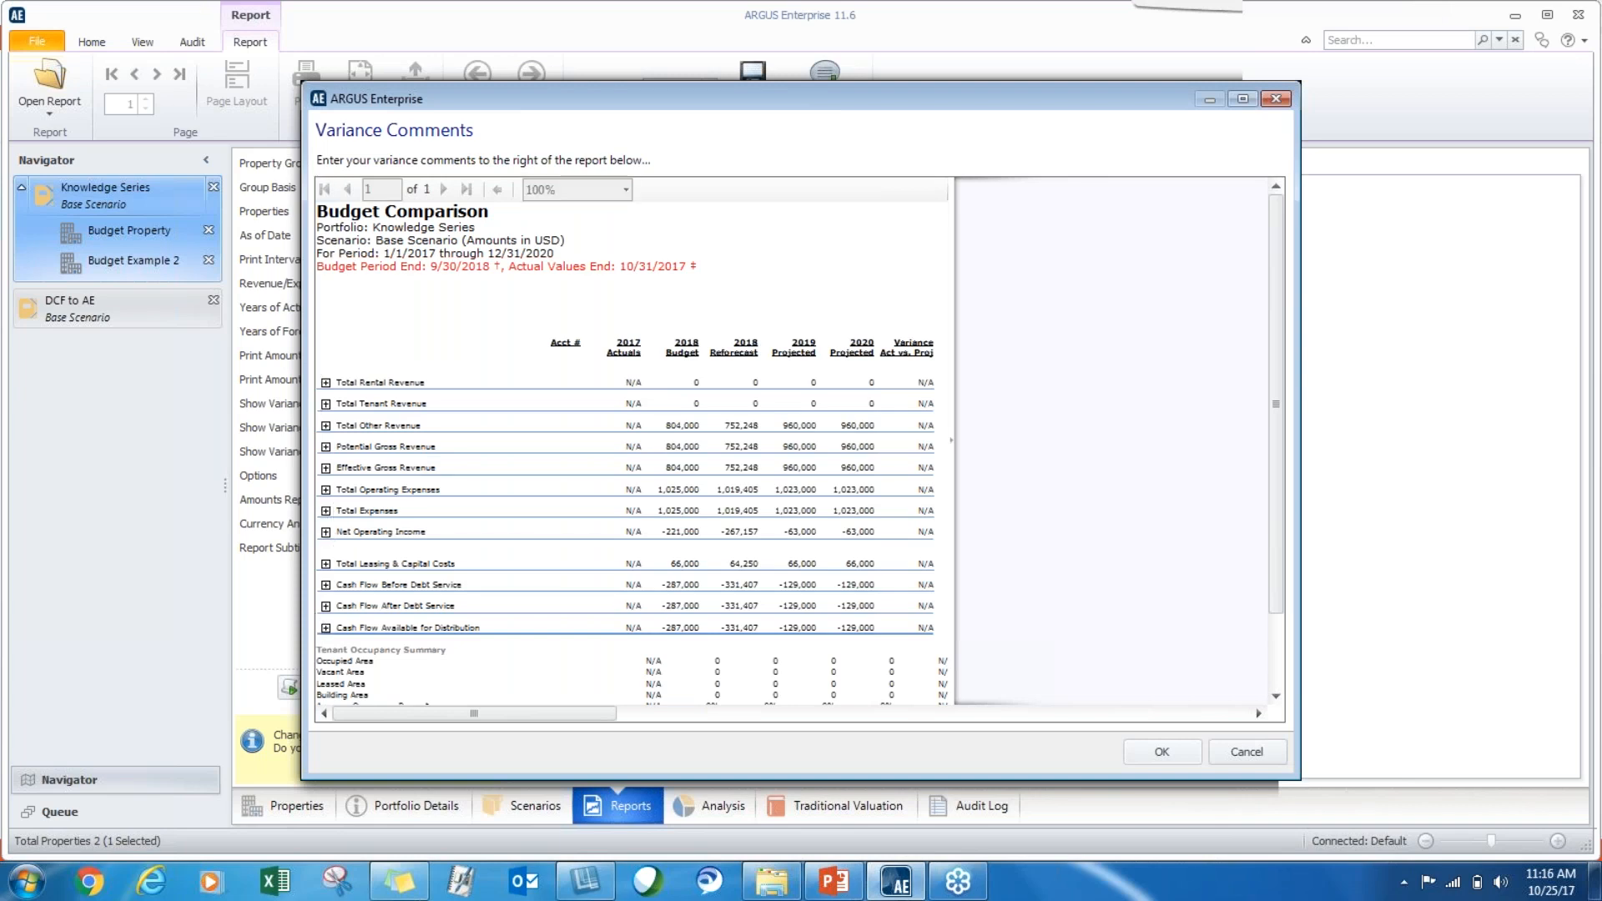
pyautogui.click(326, 532)
pyautogui.click(1026, 550)
pyautogui.write('Sample Comment')
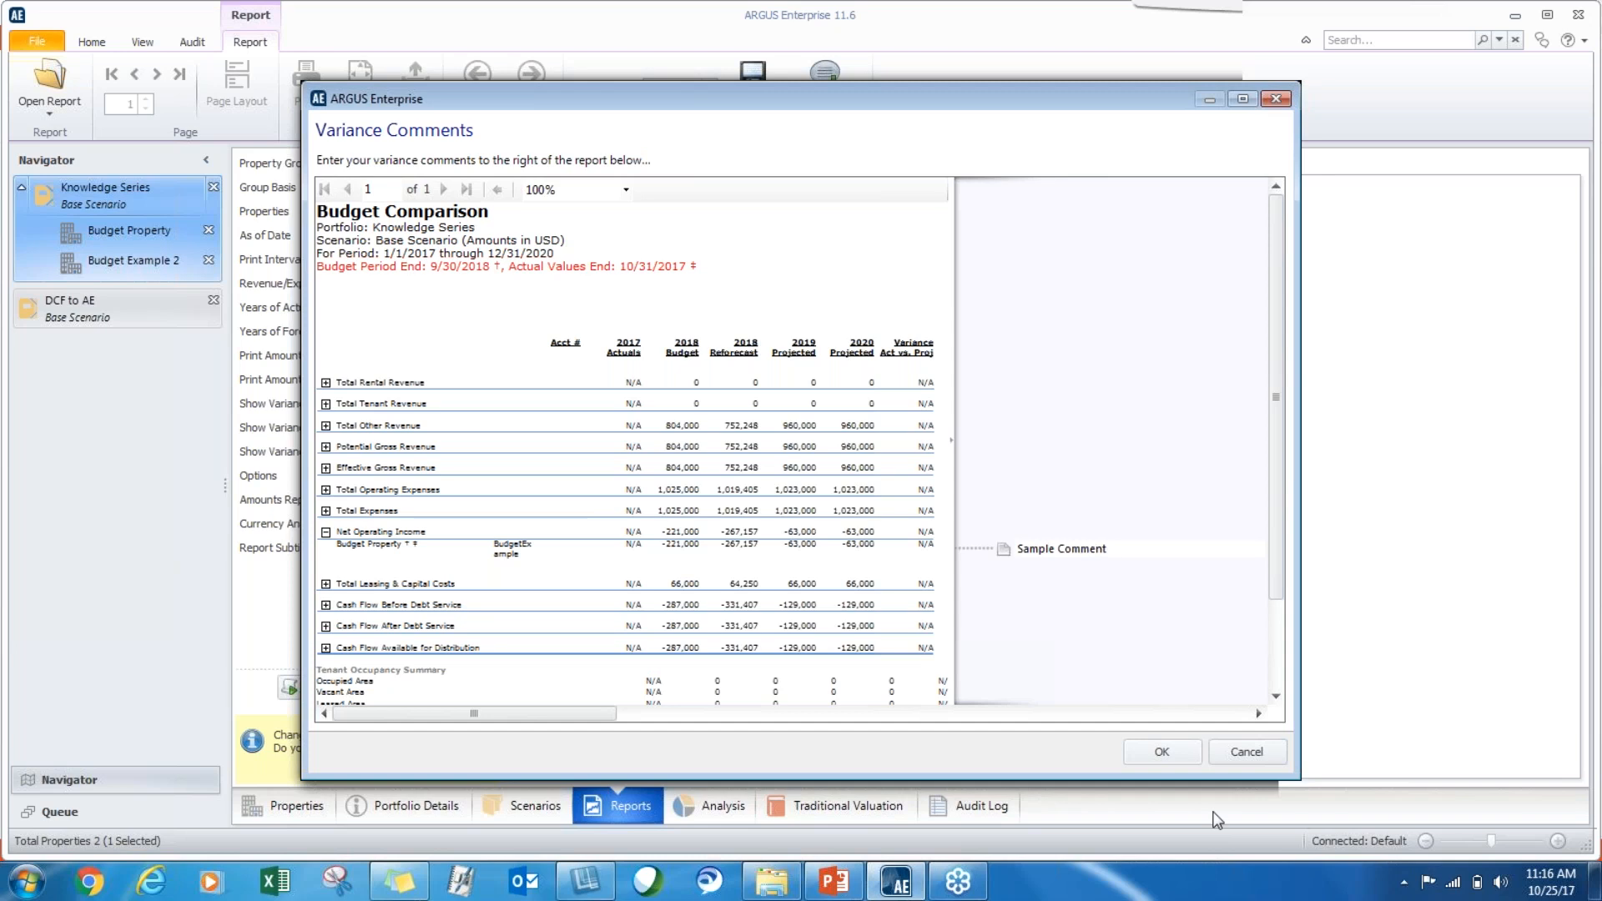
pyautogui.click(1162, 754)
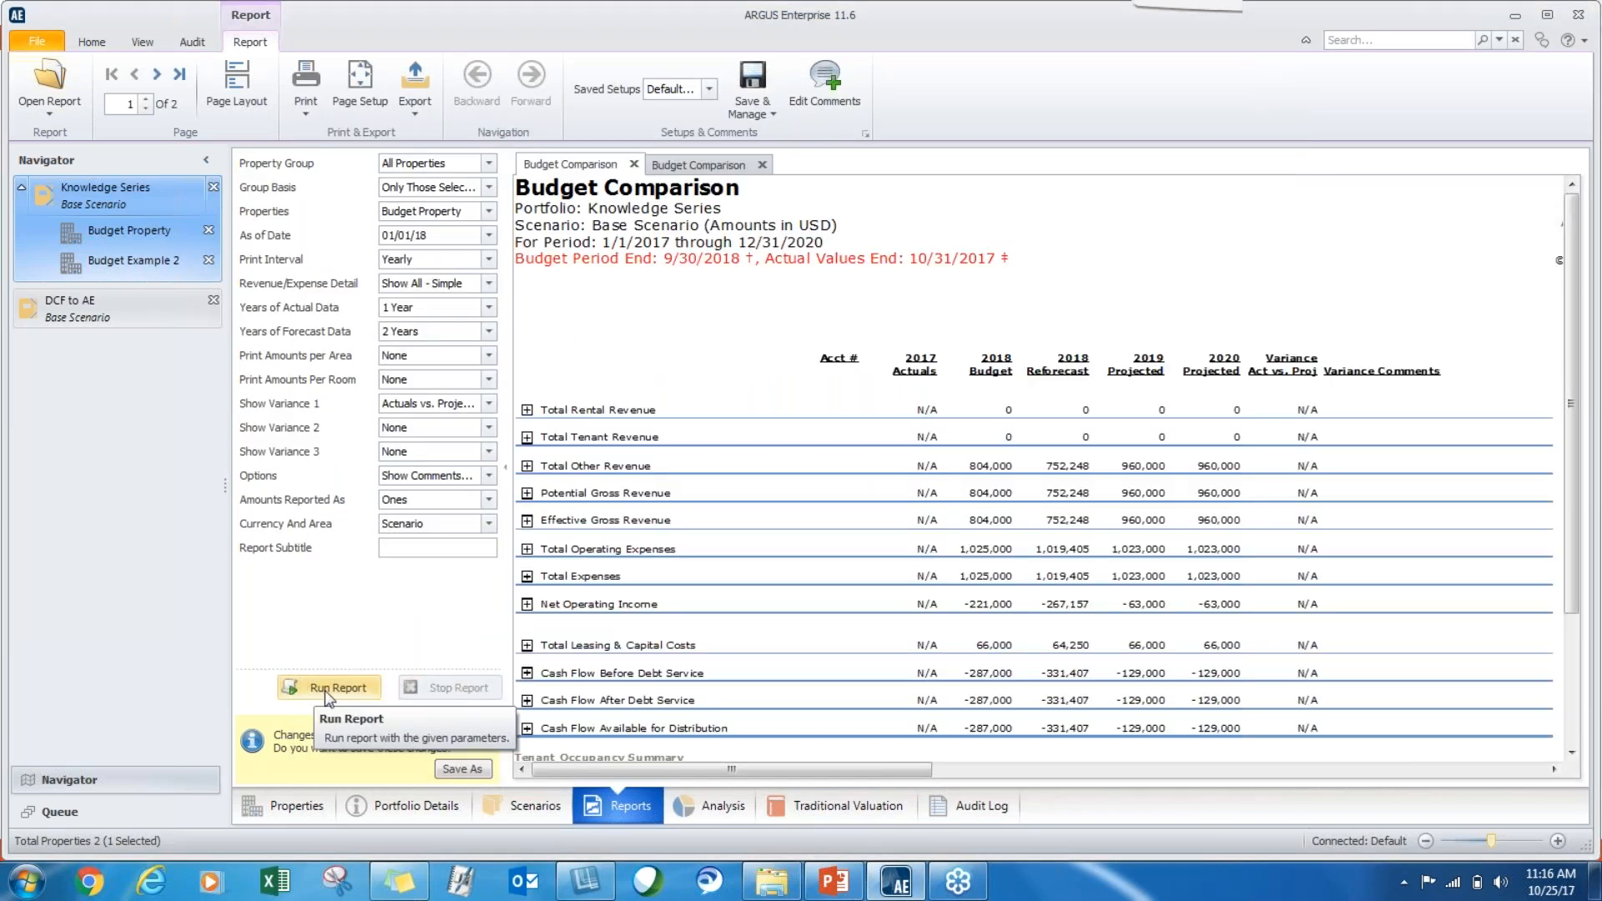
# Expand Net Operating Income, Total Expenses and Total Operating Expenses in the Budget Comparison report and review their variance comments.
pyautogui.moveTo(614, 770); pyautogui.dragTo(565, 667)
pyautogui.click(526, 604)
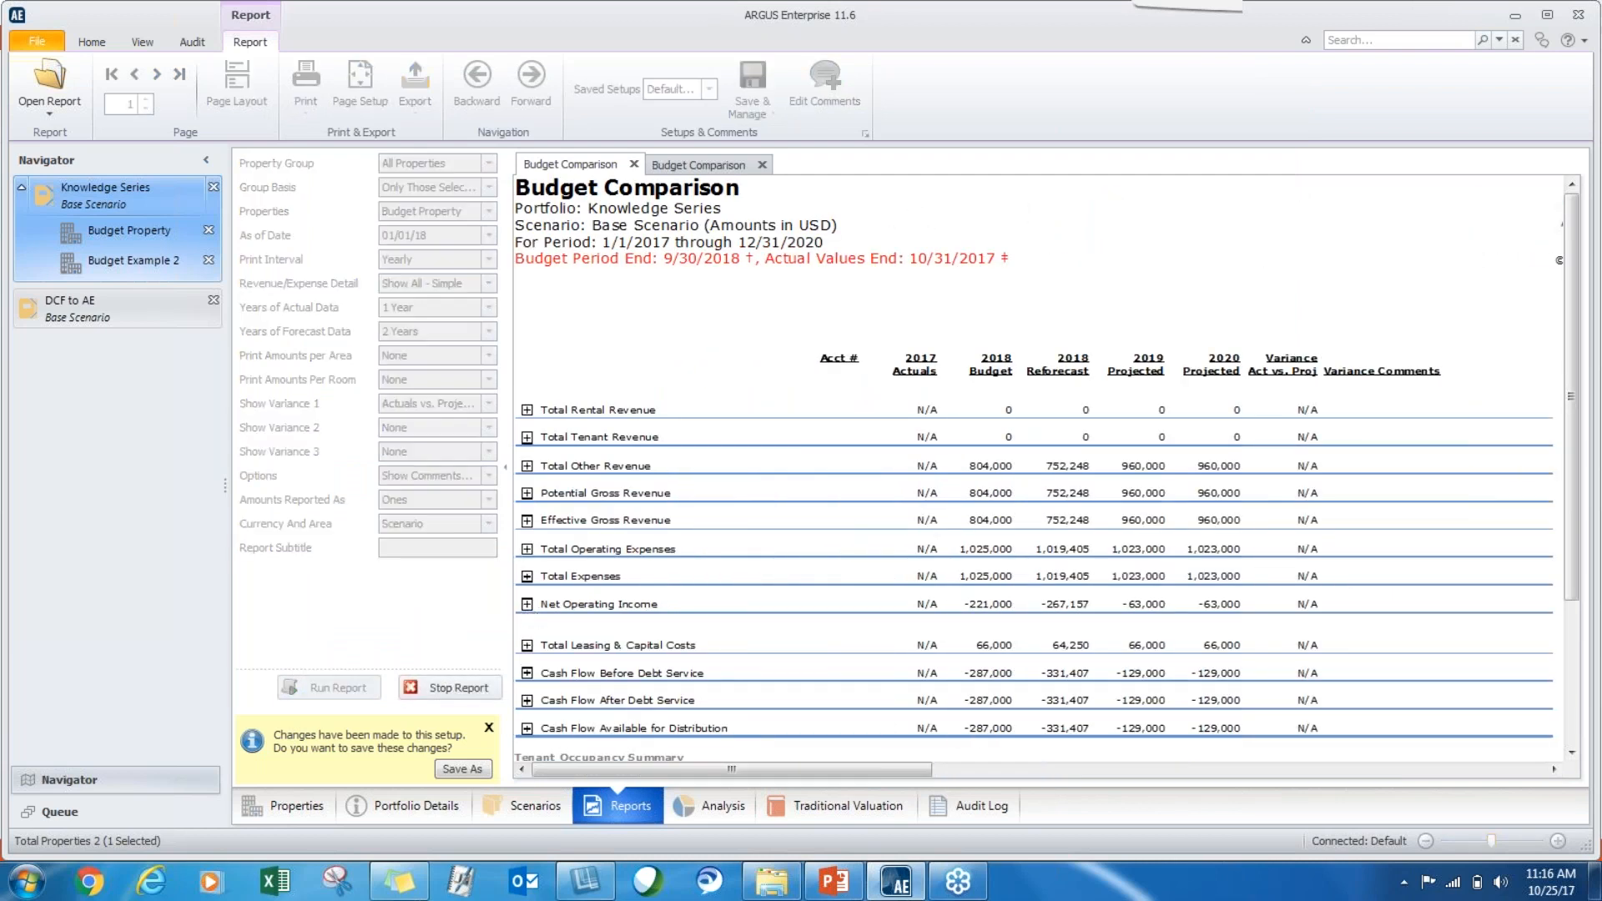
pyautogui.moveTo(604, 768); pyautogui.dragTo(735, 767)
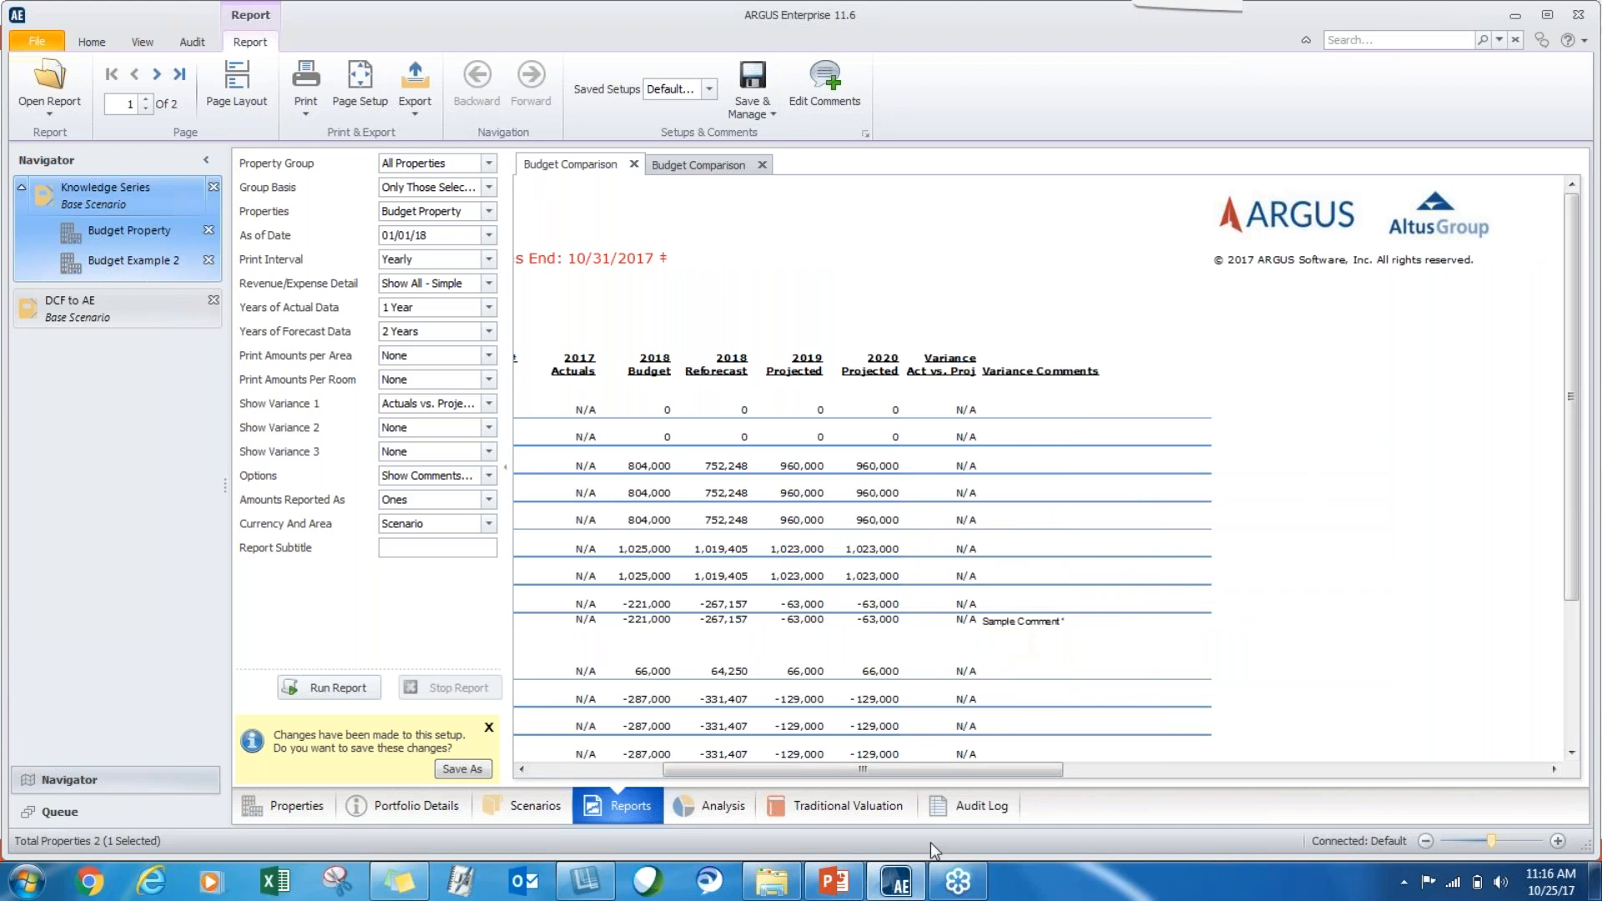
pyautogui.moveTo(905, 769); pyautogui.dragTo(735, 772)
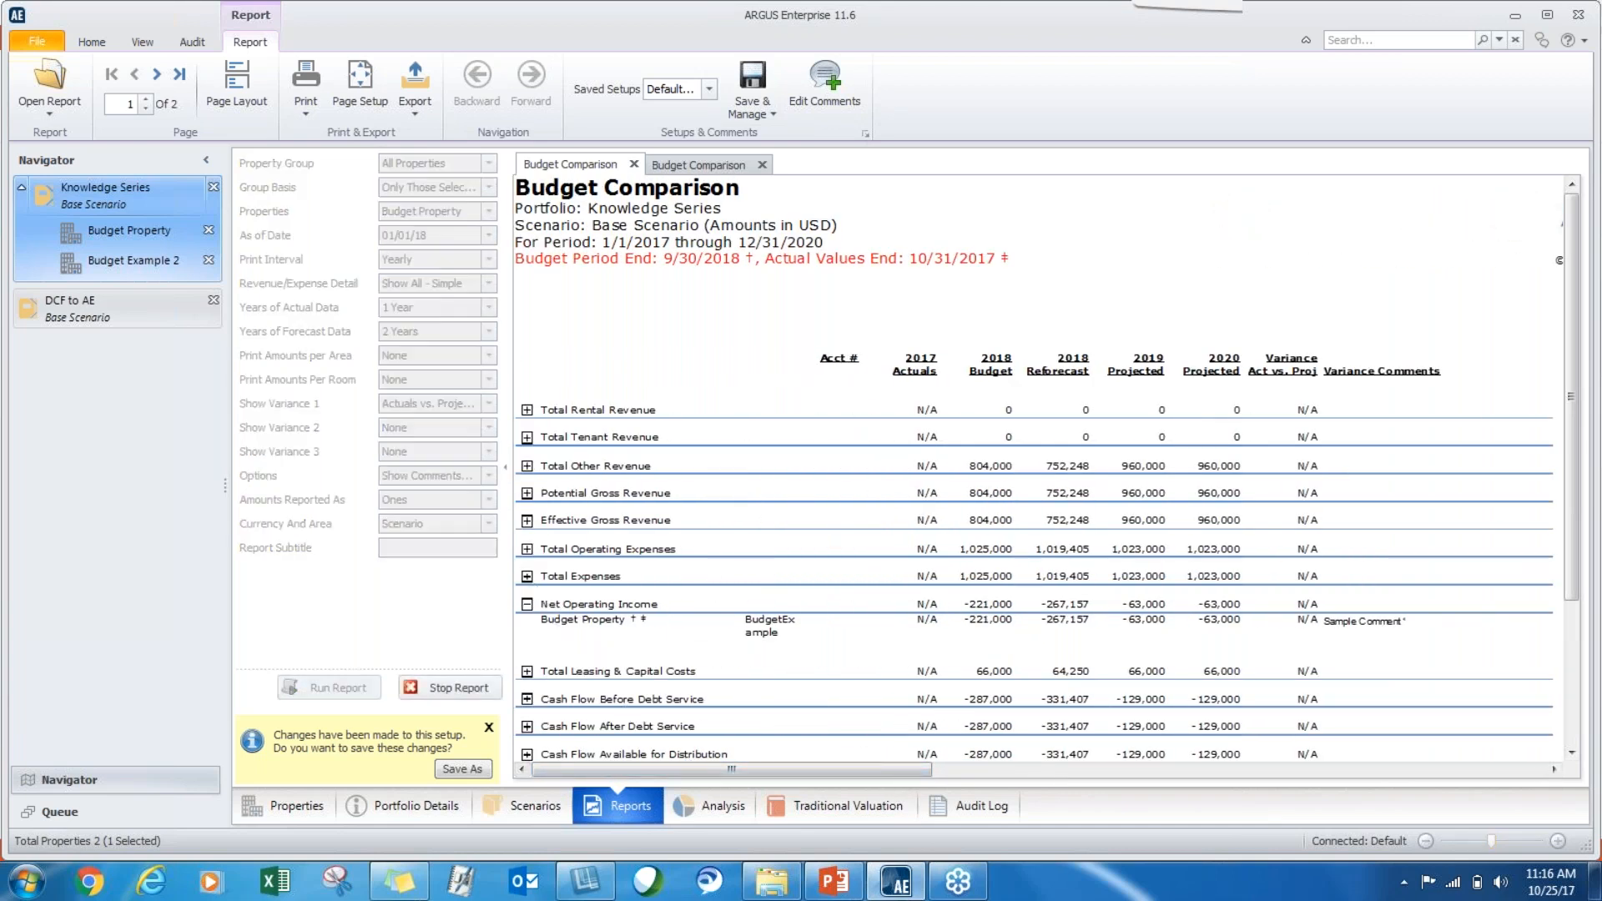
pyautogui.click(527, 576)
pyautogui.click(527, 549)
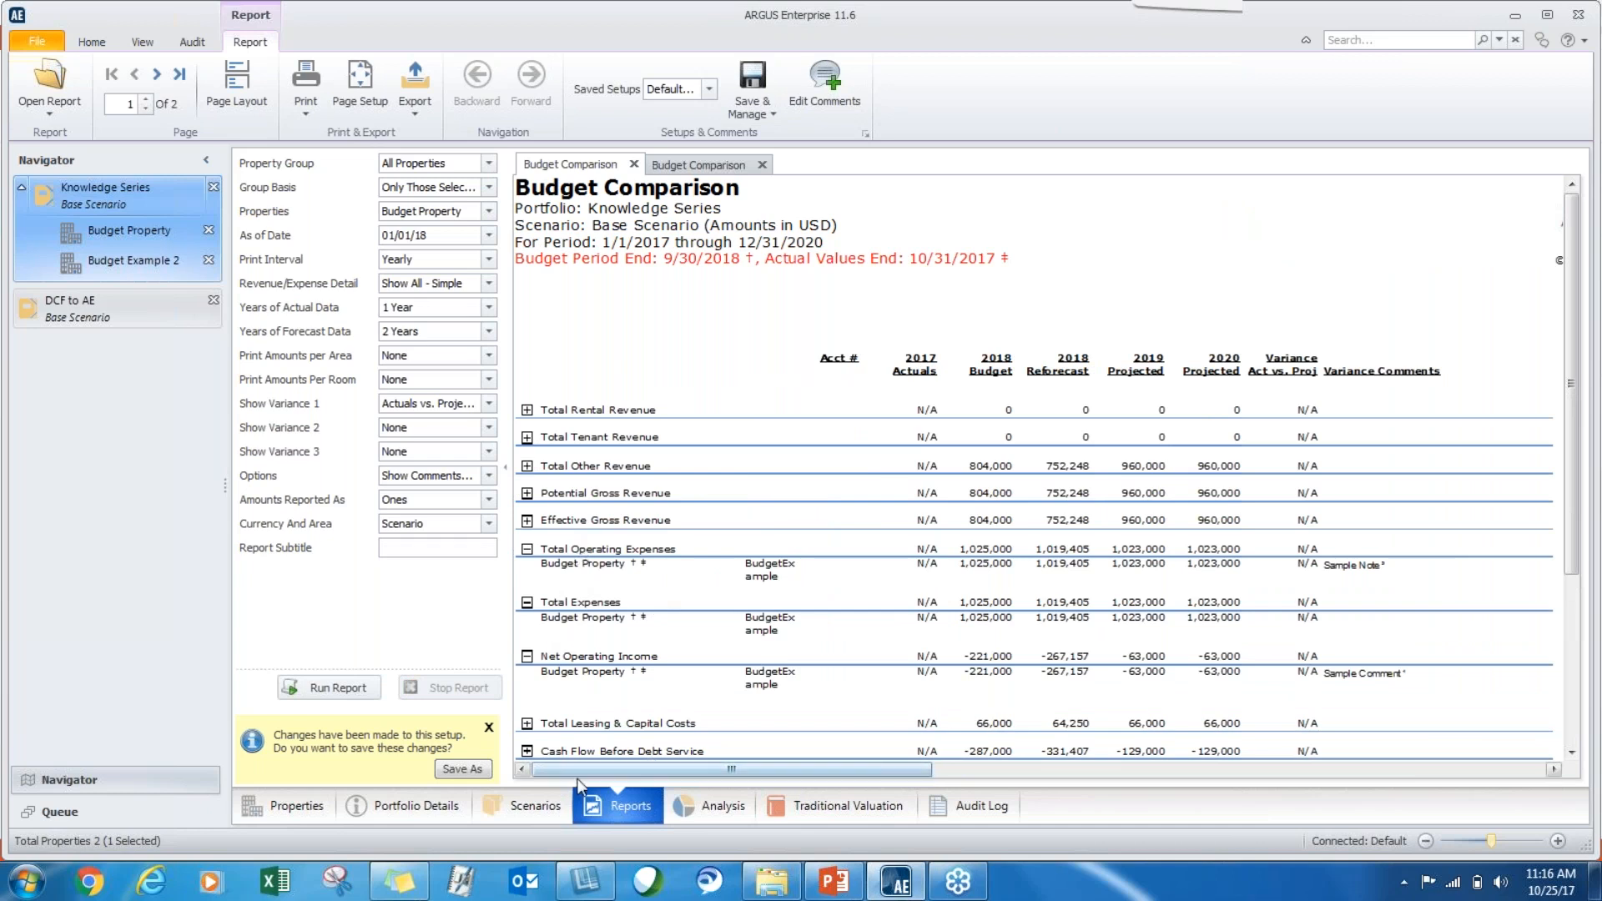
pyautogui.moveTo(583, 769); pyautogui.dragTo(735, 769)
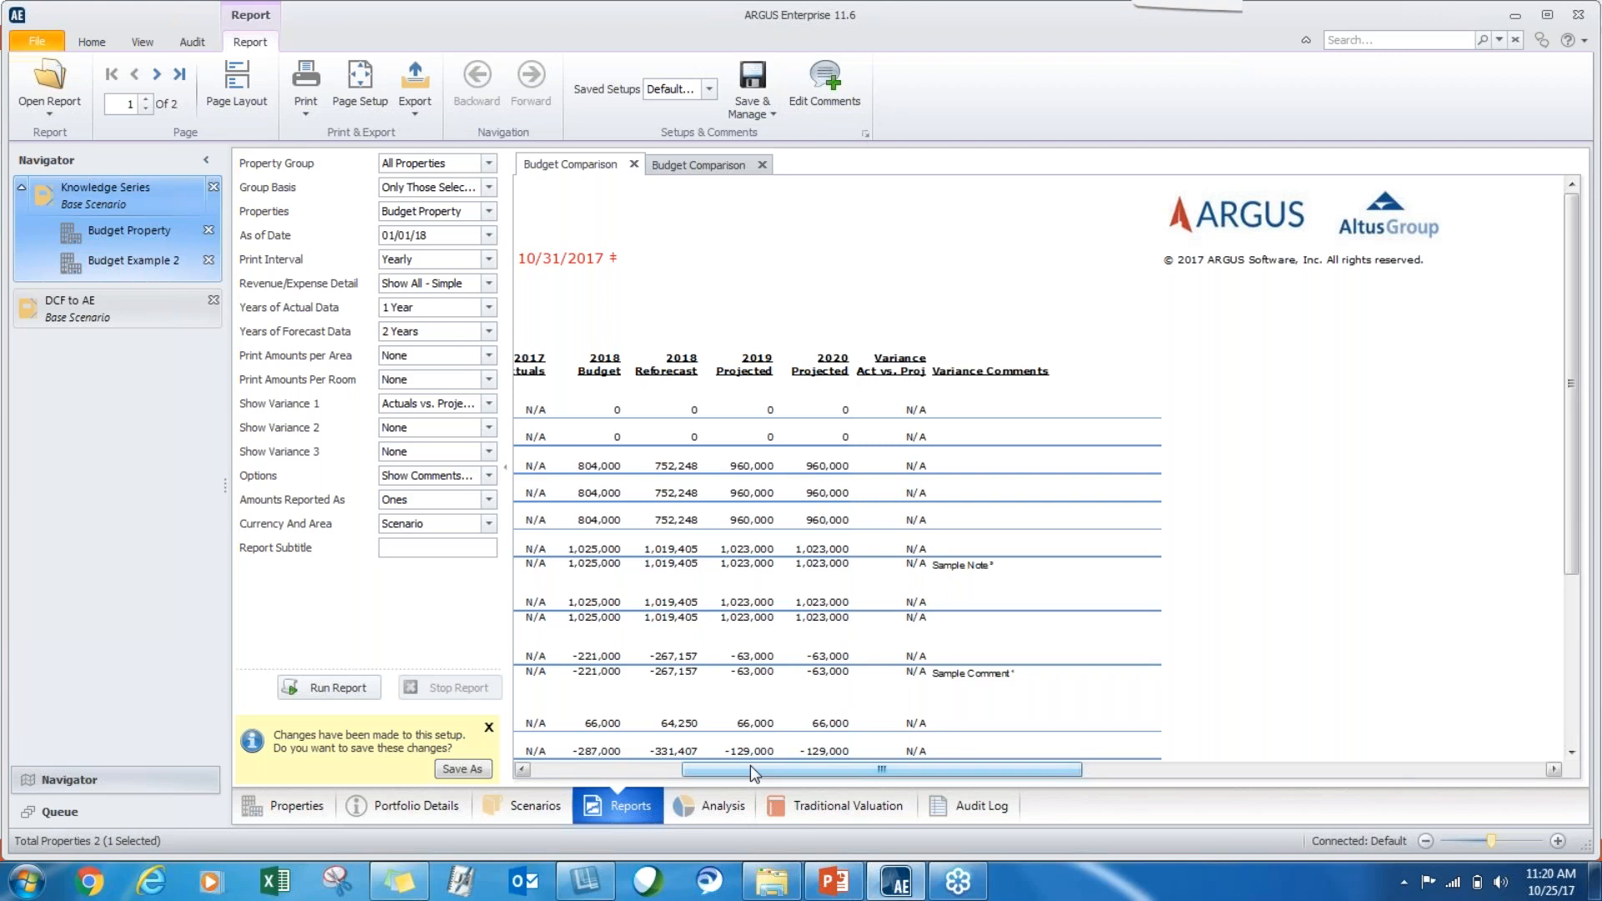
# Return to Budget Property's Real Estate Taxes expense, then hide and show its budget view again.
pyautogui.click(148, 237)
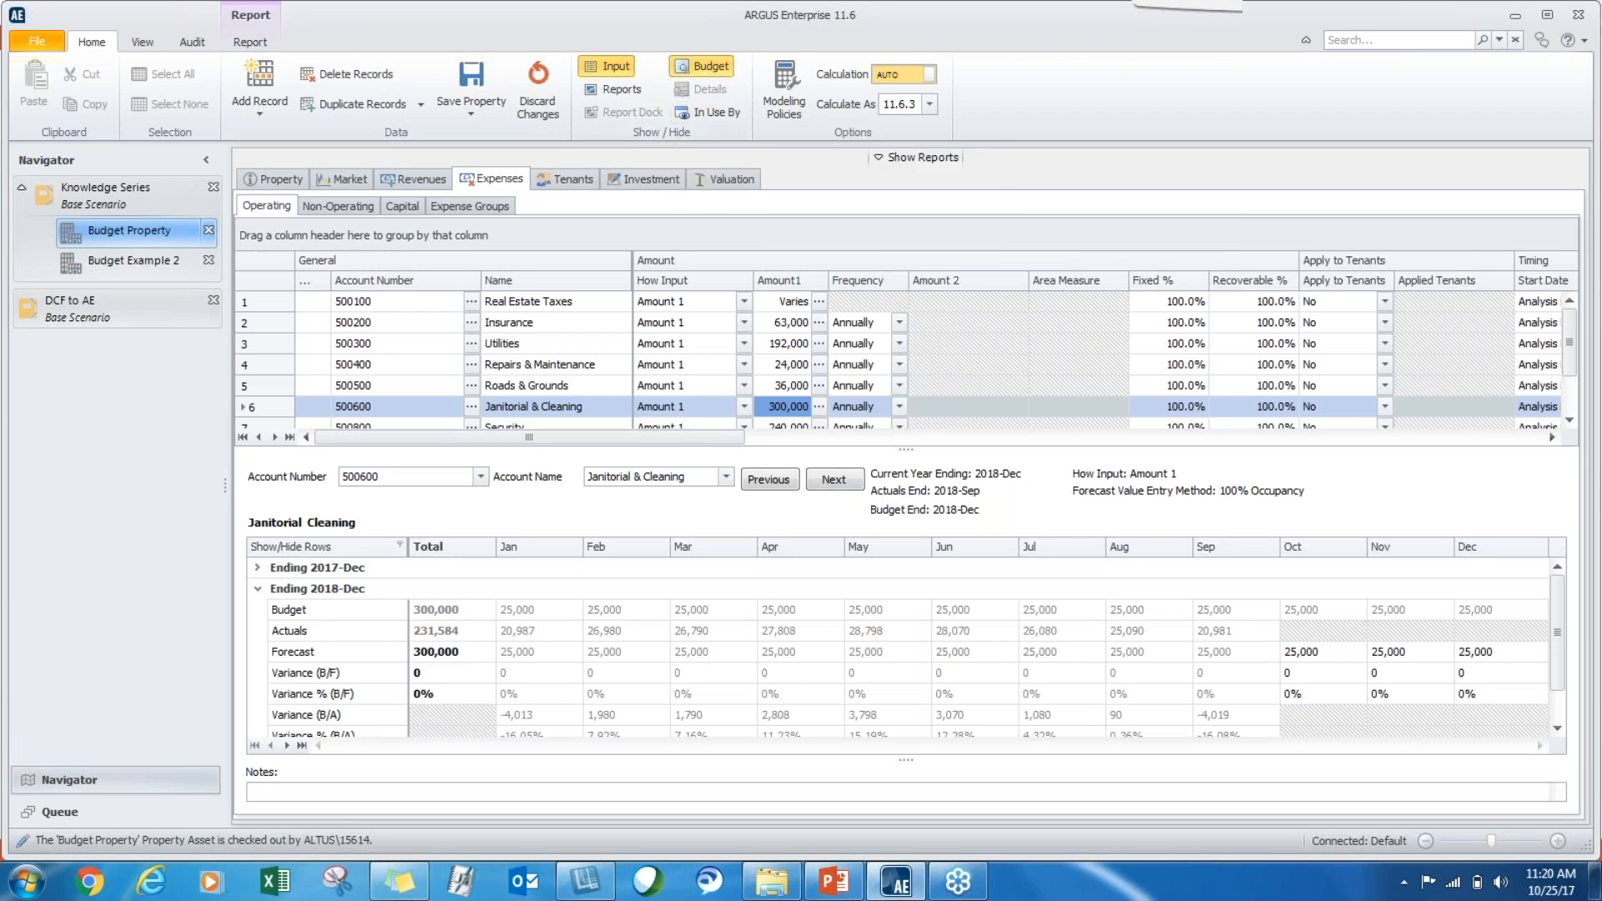
pyautogui.click(543, 307)
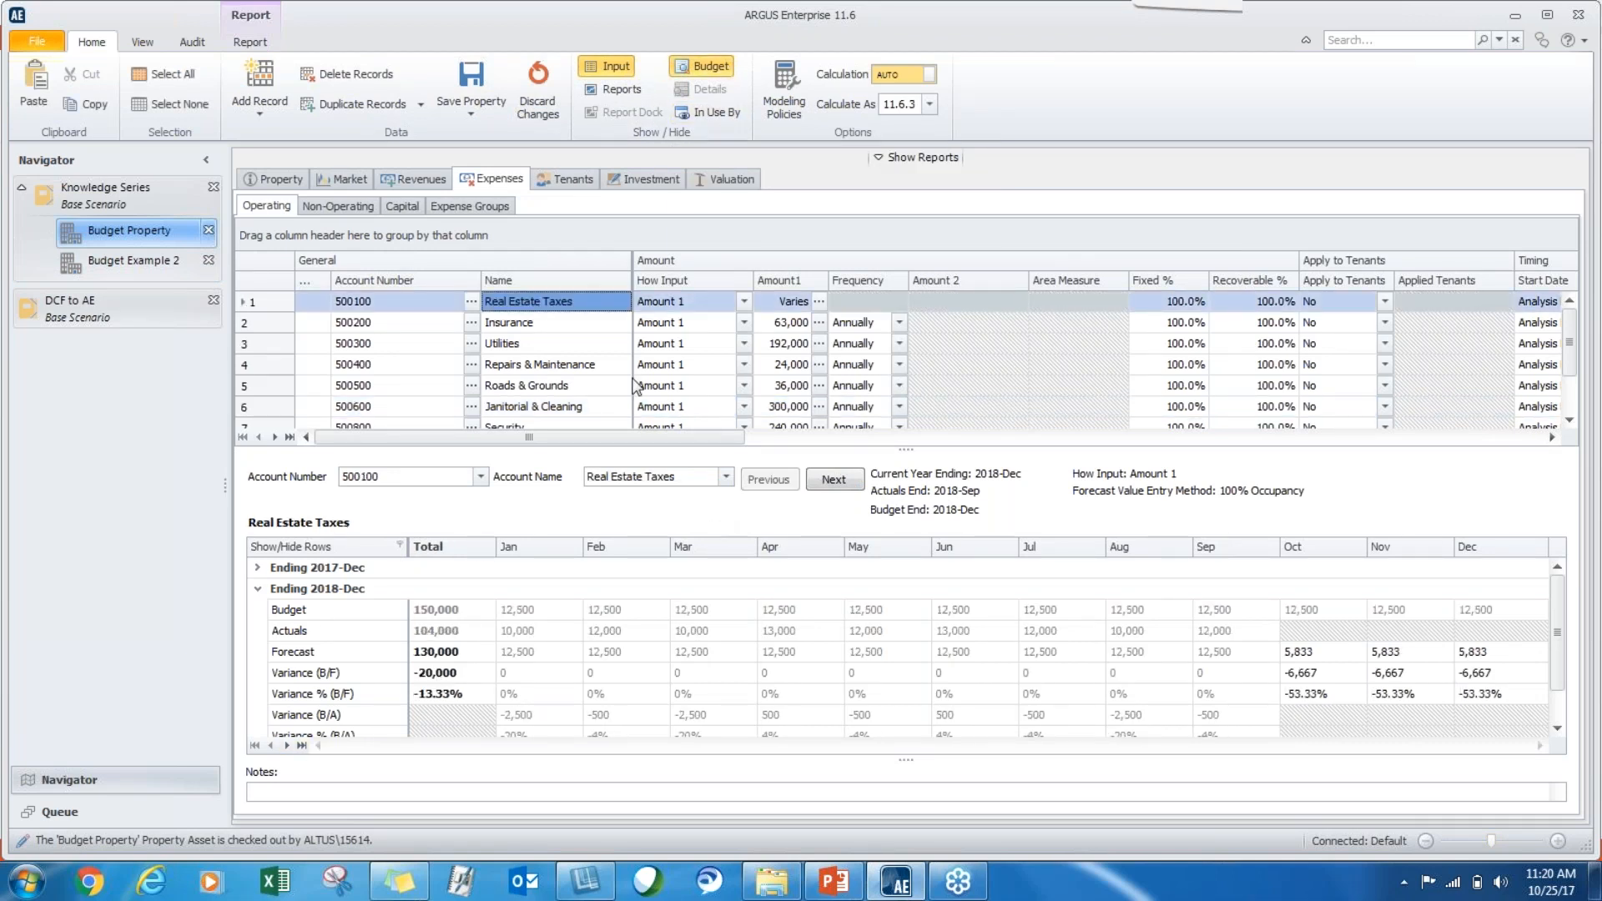
pyautogui.click(713, 64)
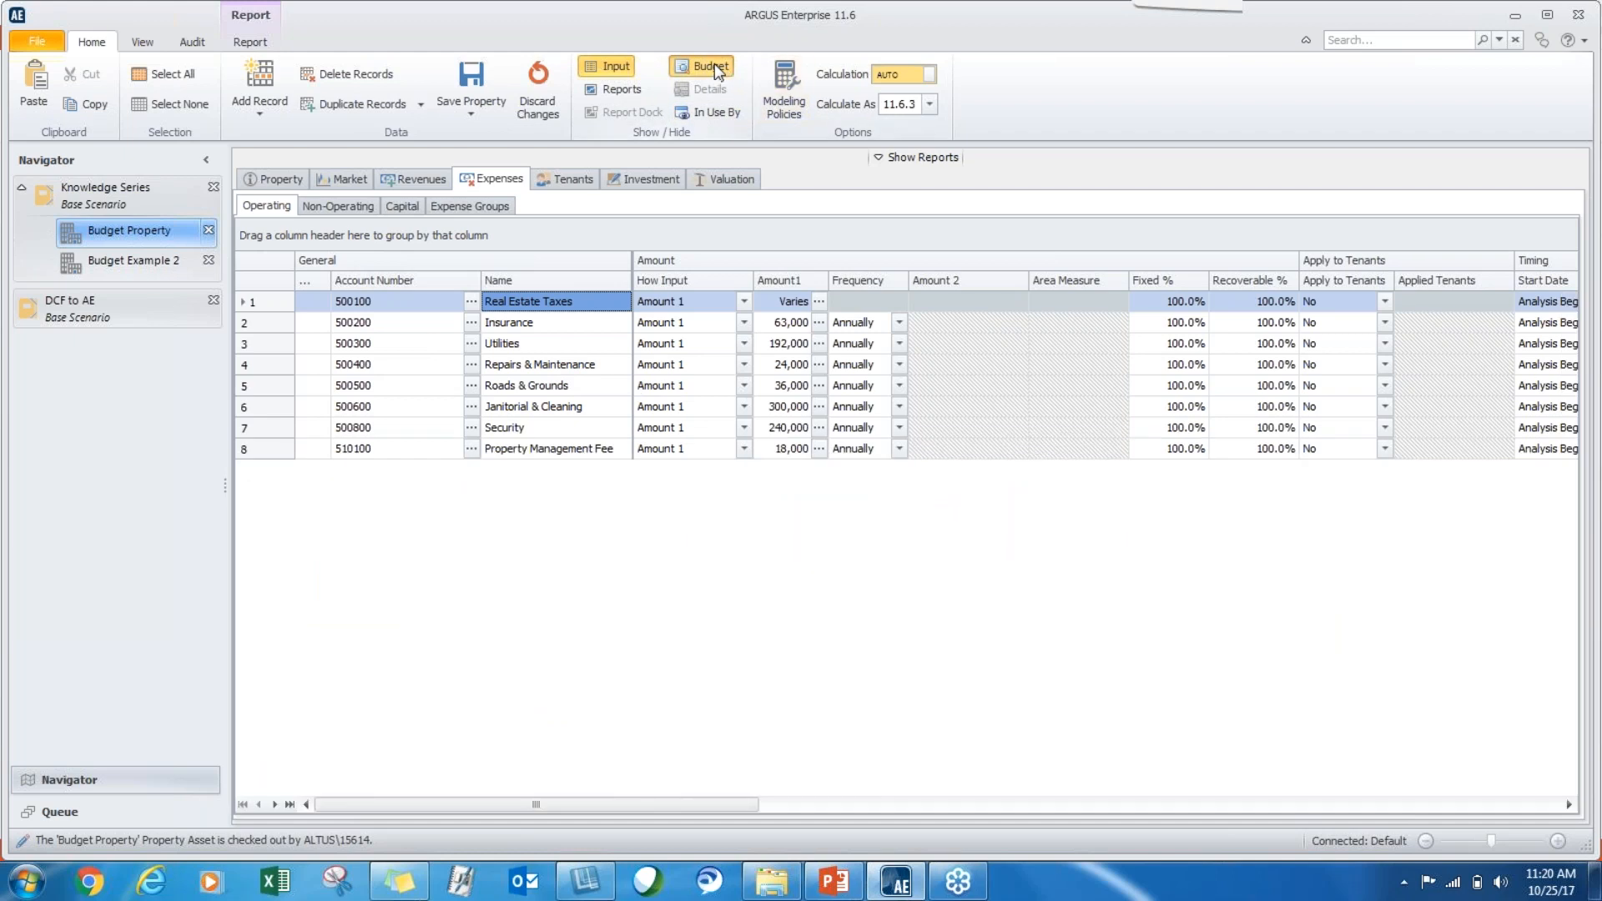
pyautogui.click(714, 64)
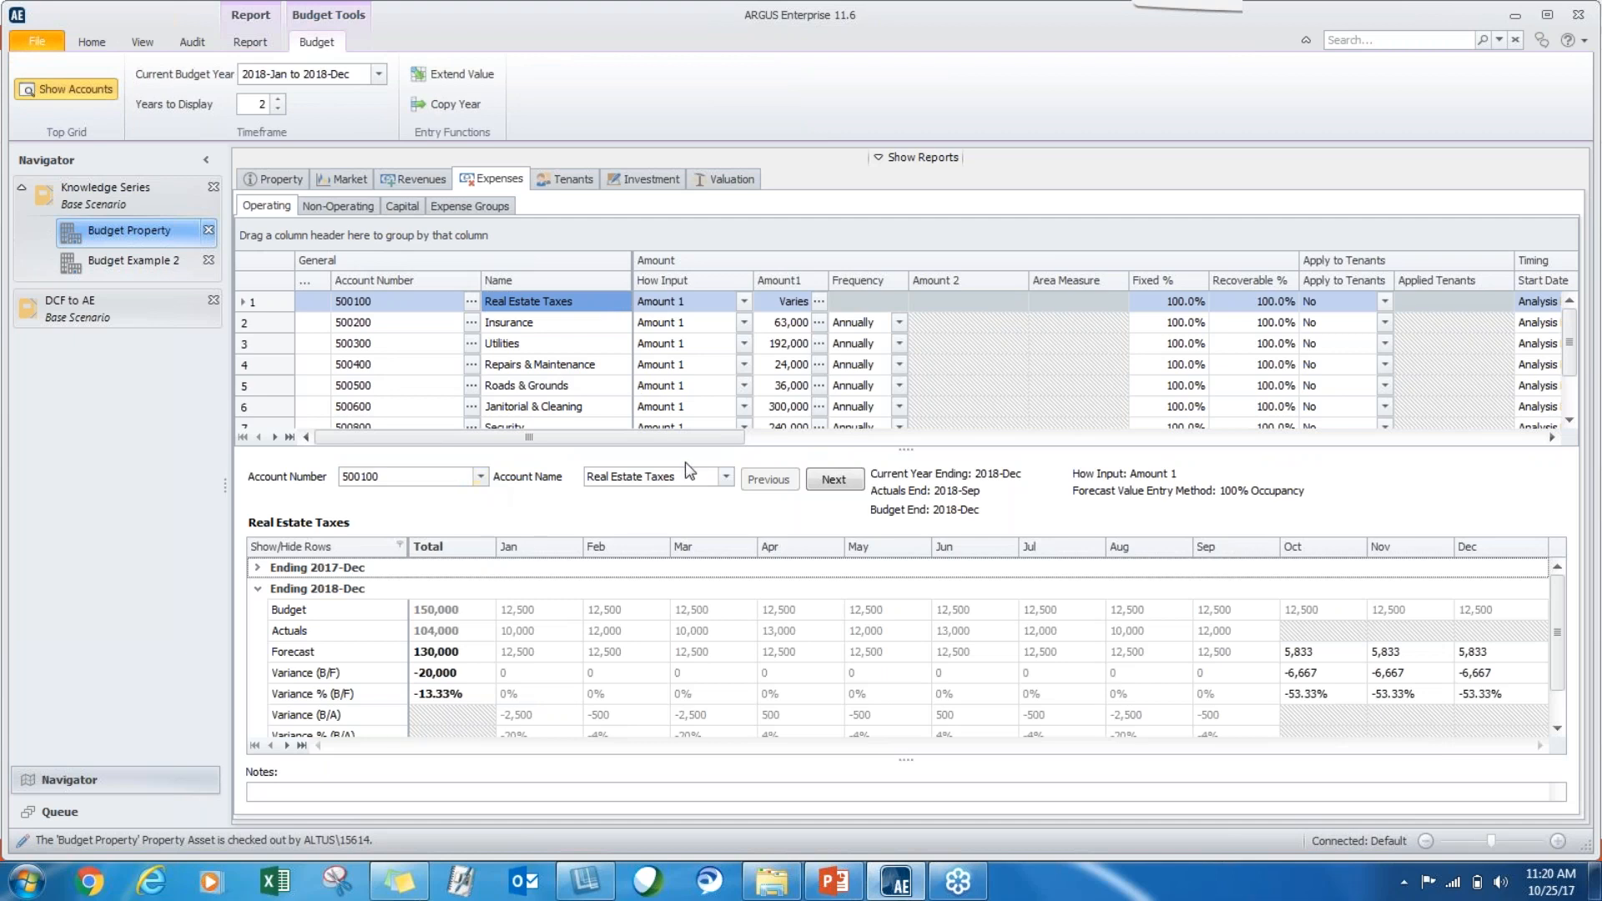
# Collapse the year ending 2018-Dec for Real Estate Taxes and look through the available current budget years.
pyautogui.click(258, 589)
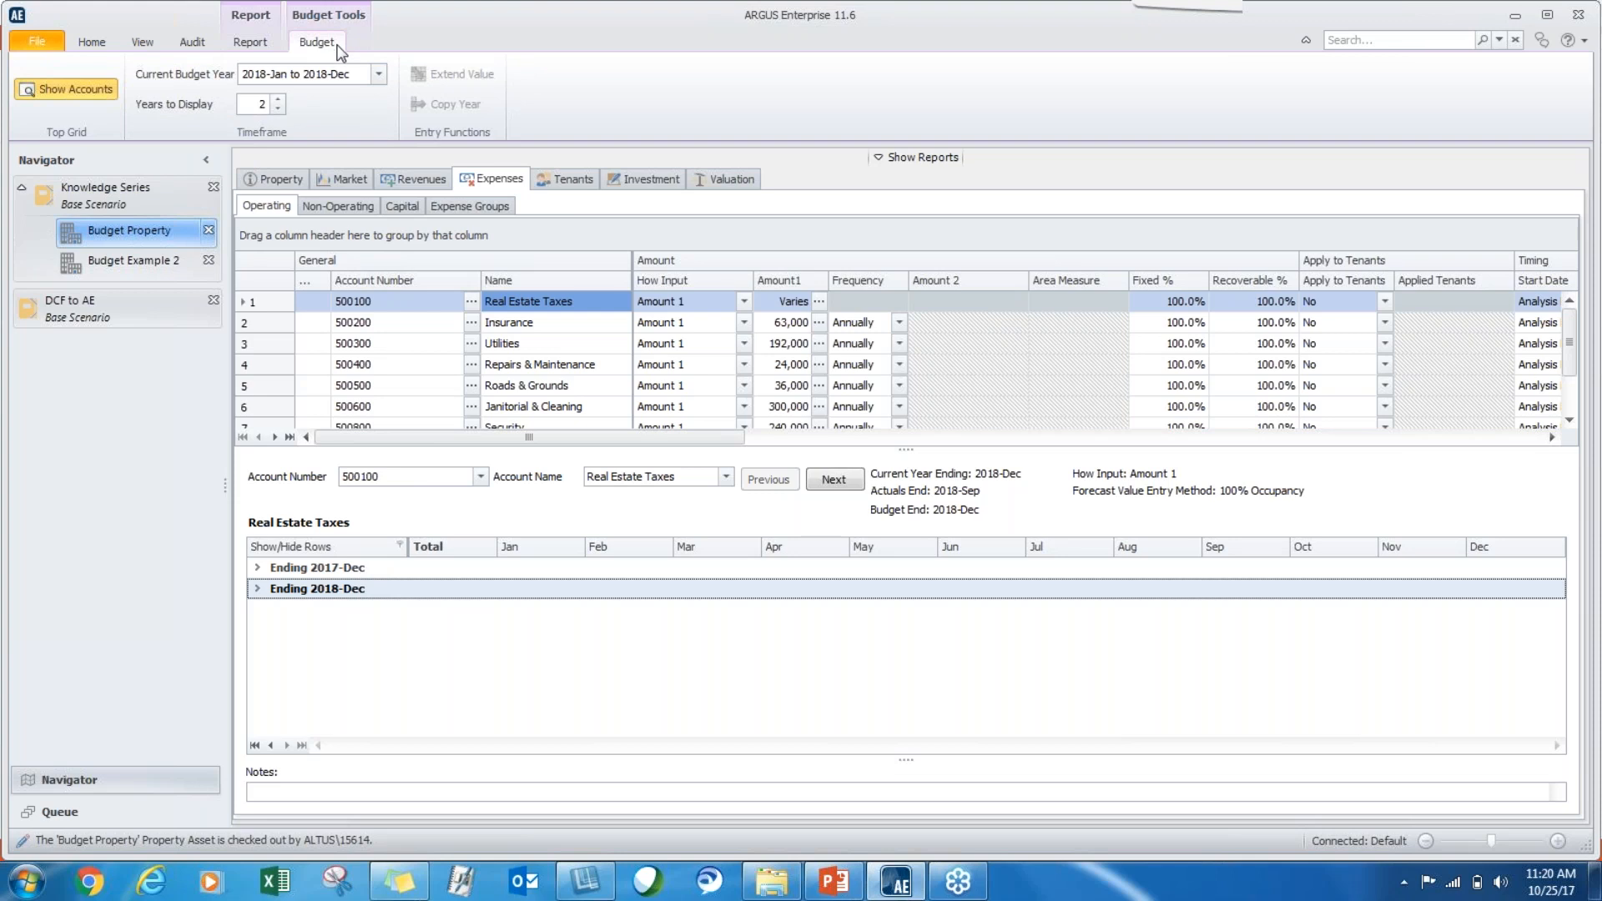
pyautogui.click(379, 75)
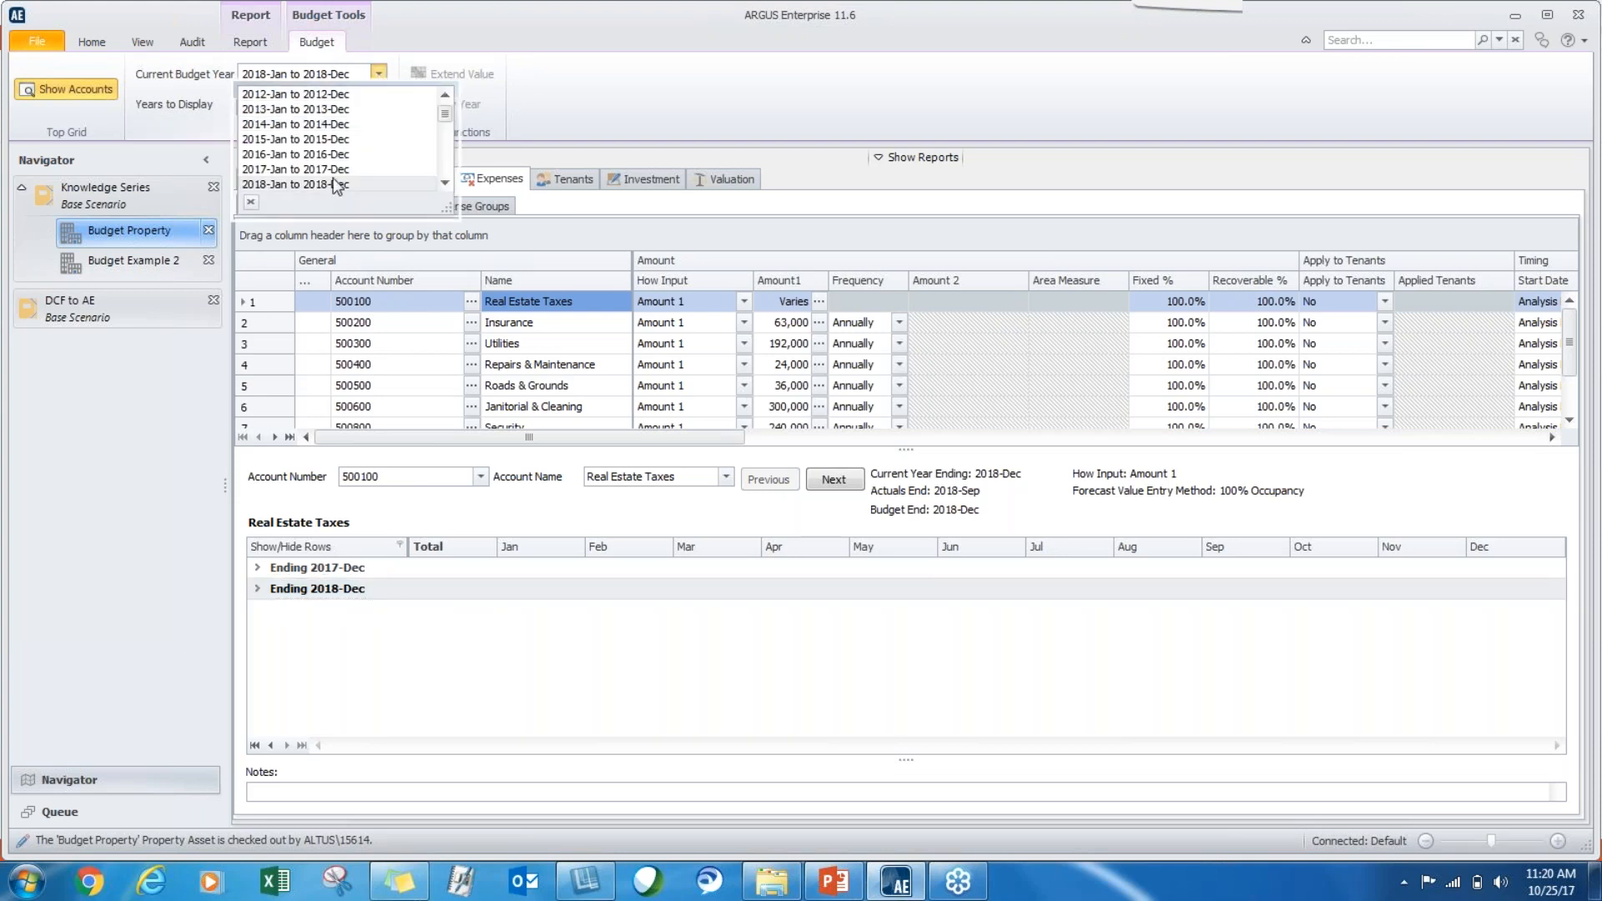
pyautogui.click(448, 179)
pyautogui.click(449, 180)
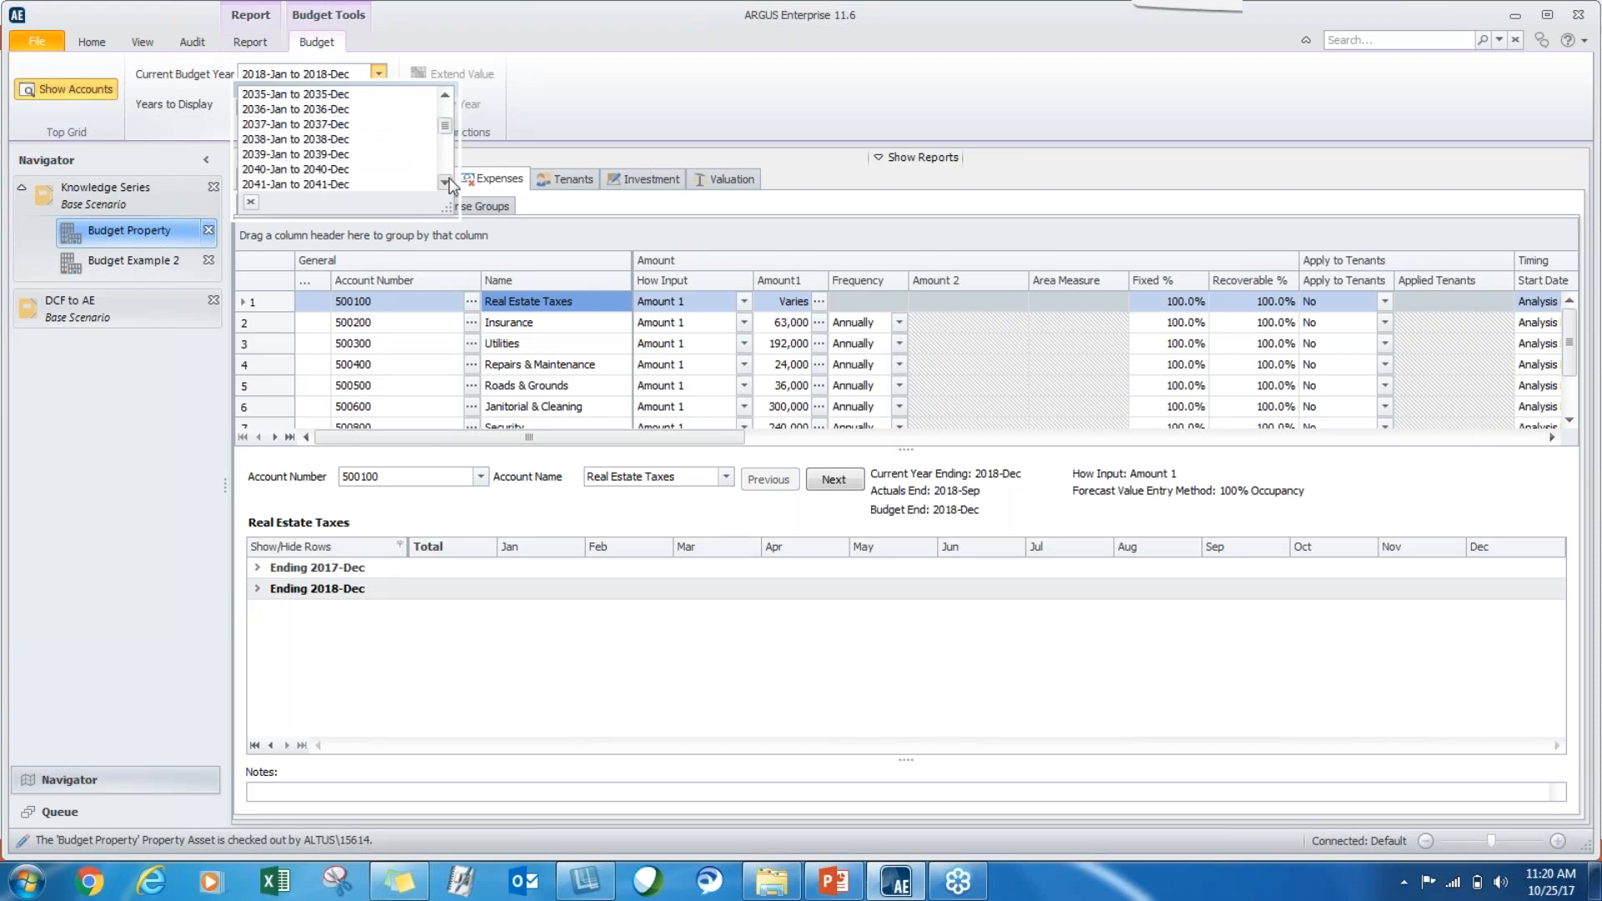
pyautogui.moveTo(449, 129); pyautogui.dragTo(448, 103)
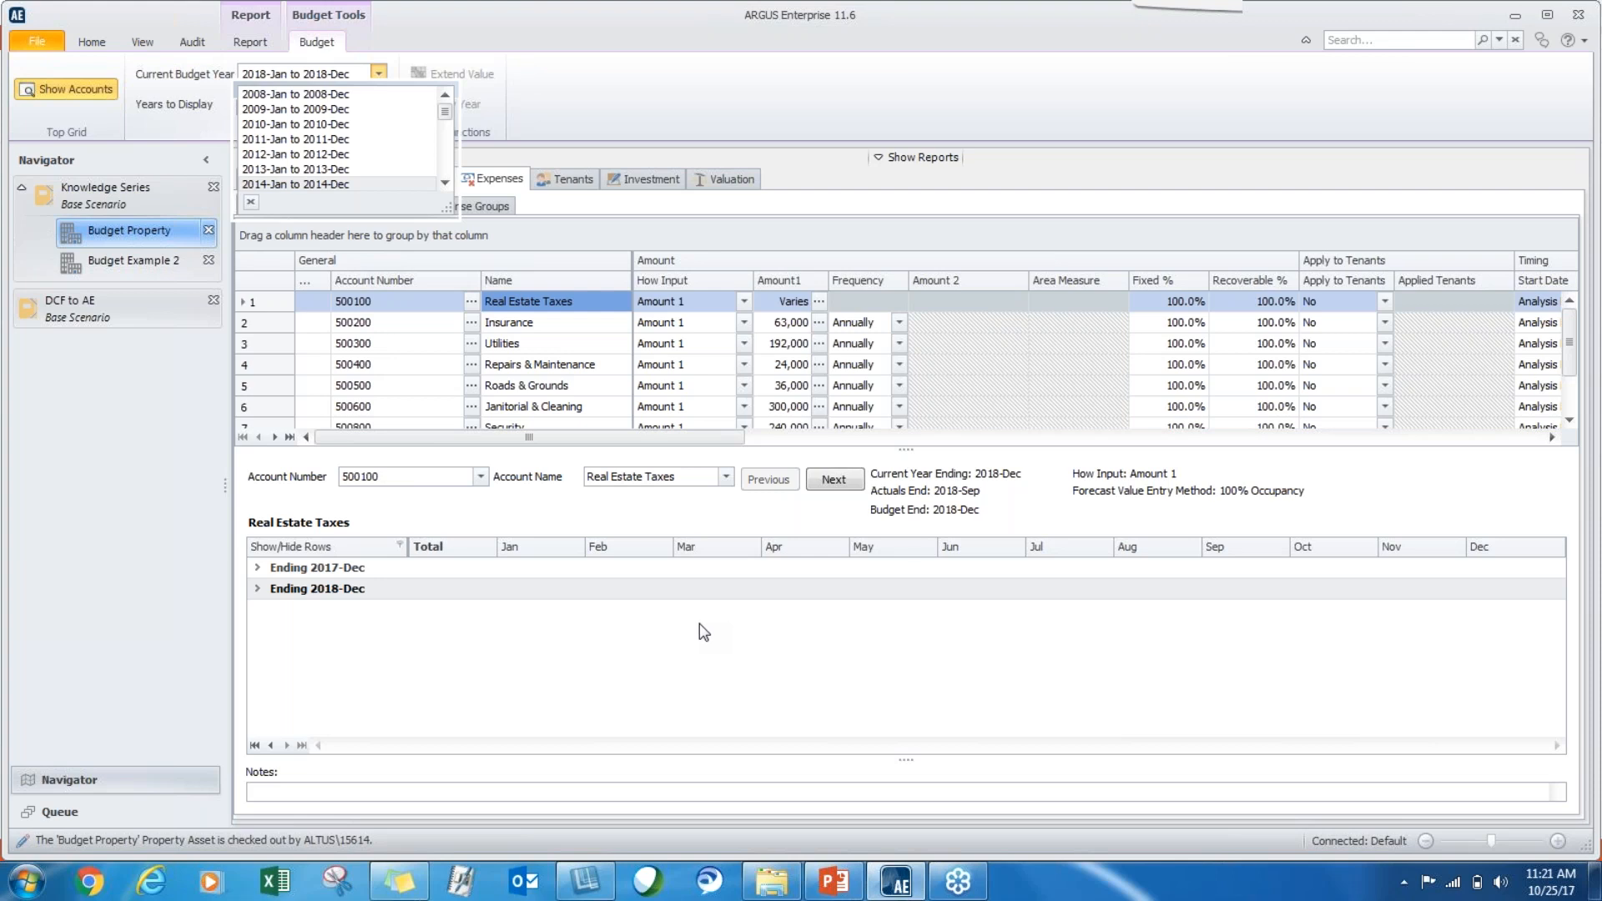
pyautogui.click(492, 659)
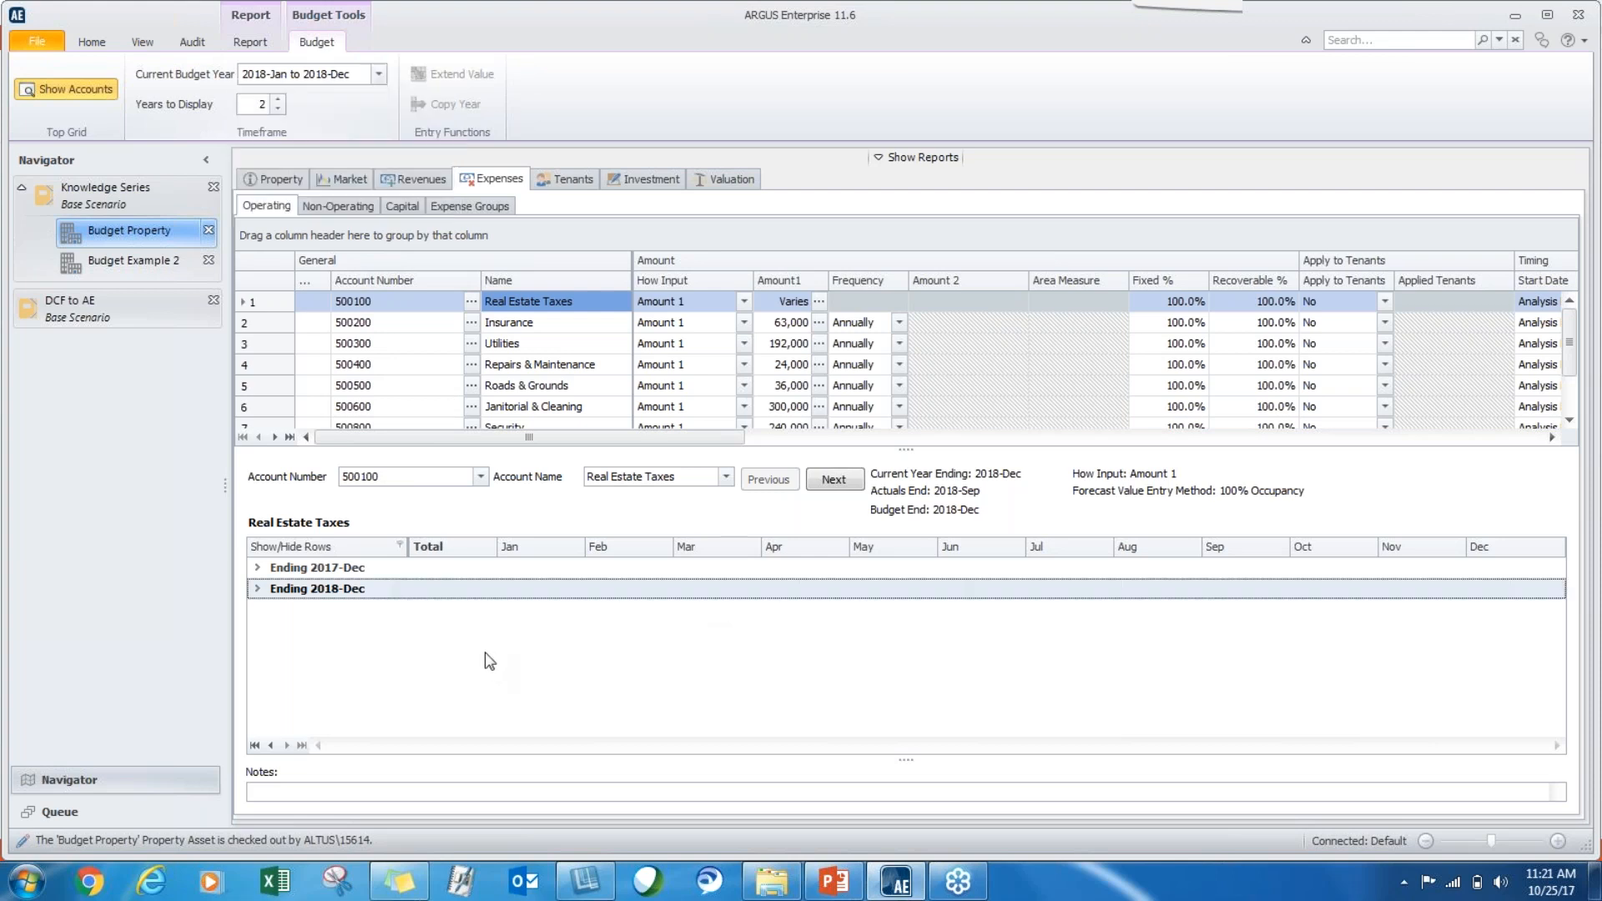
# Return to the Knowledge Series portfolio and show its list of properties.
pyautogui.click(105, 190)
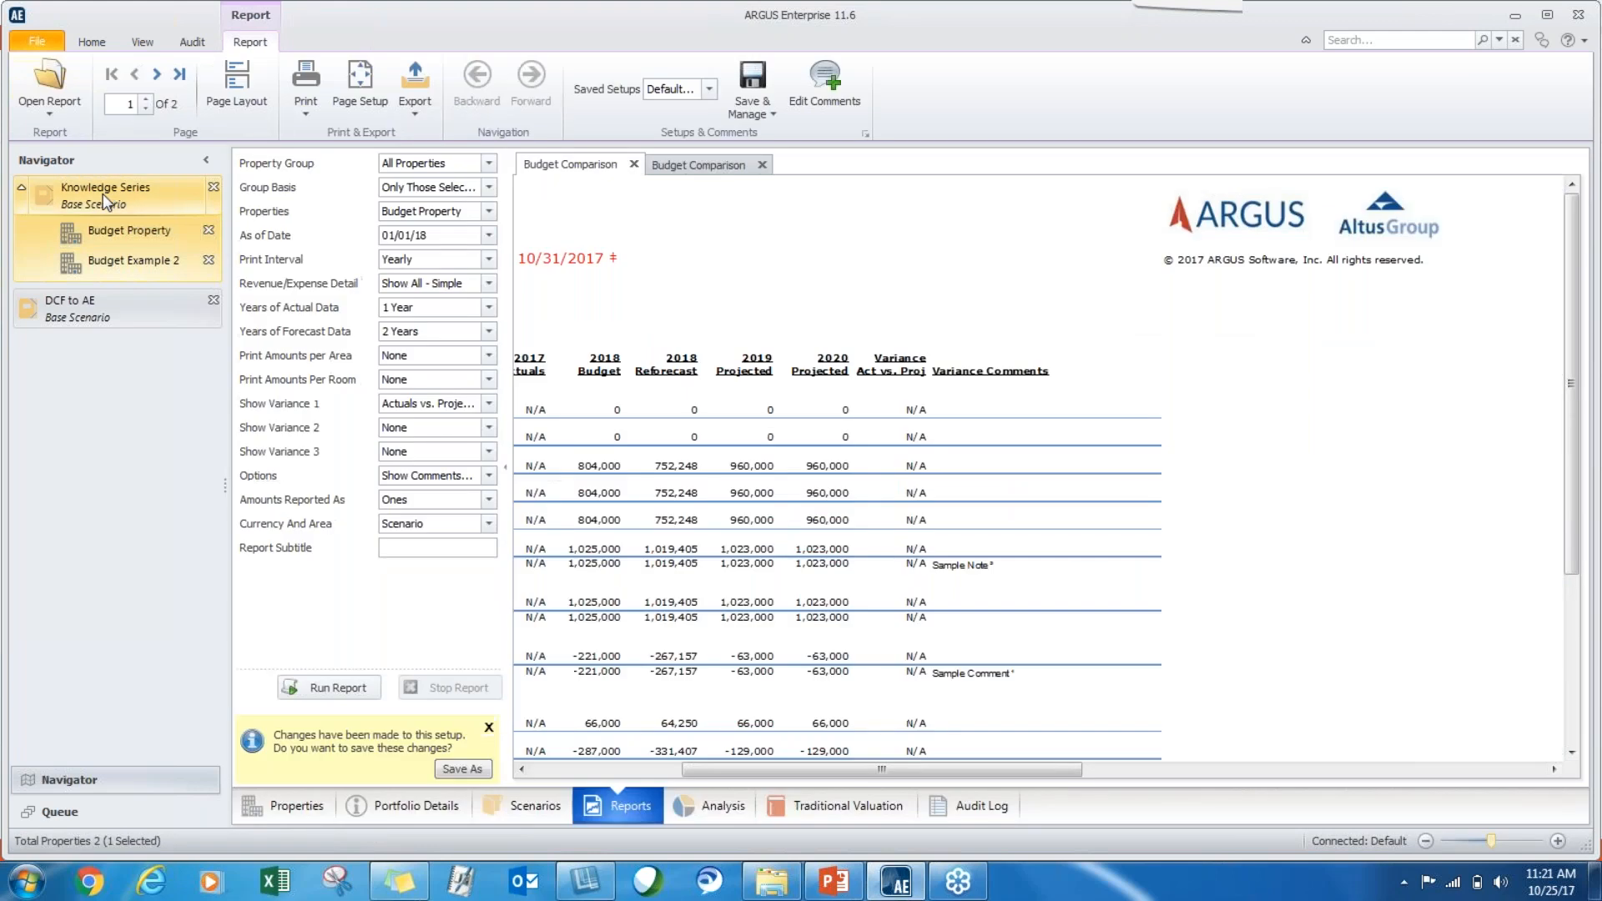
pyautogui.click(298, 810)
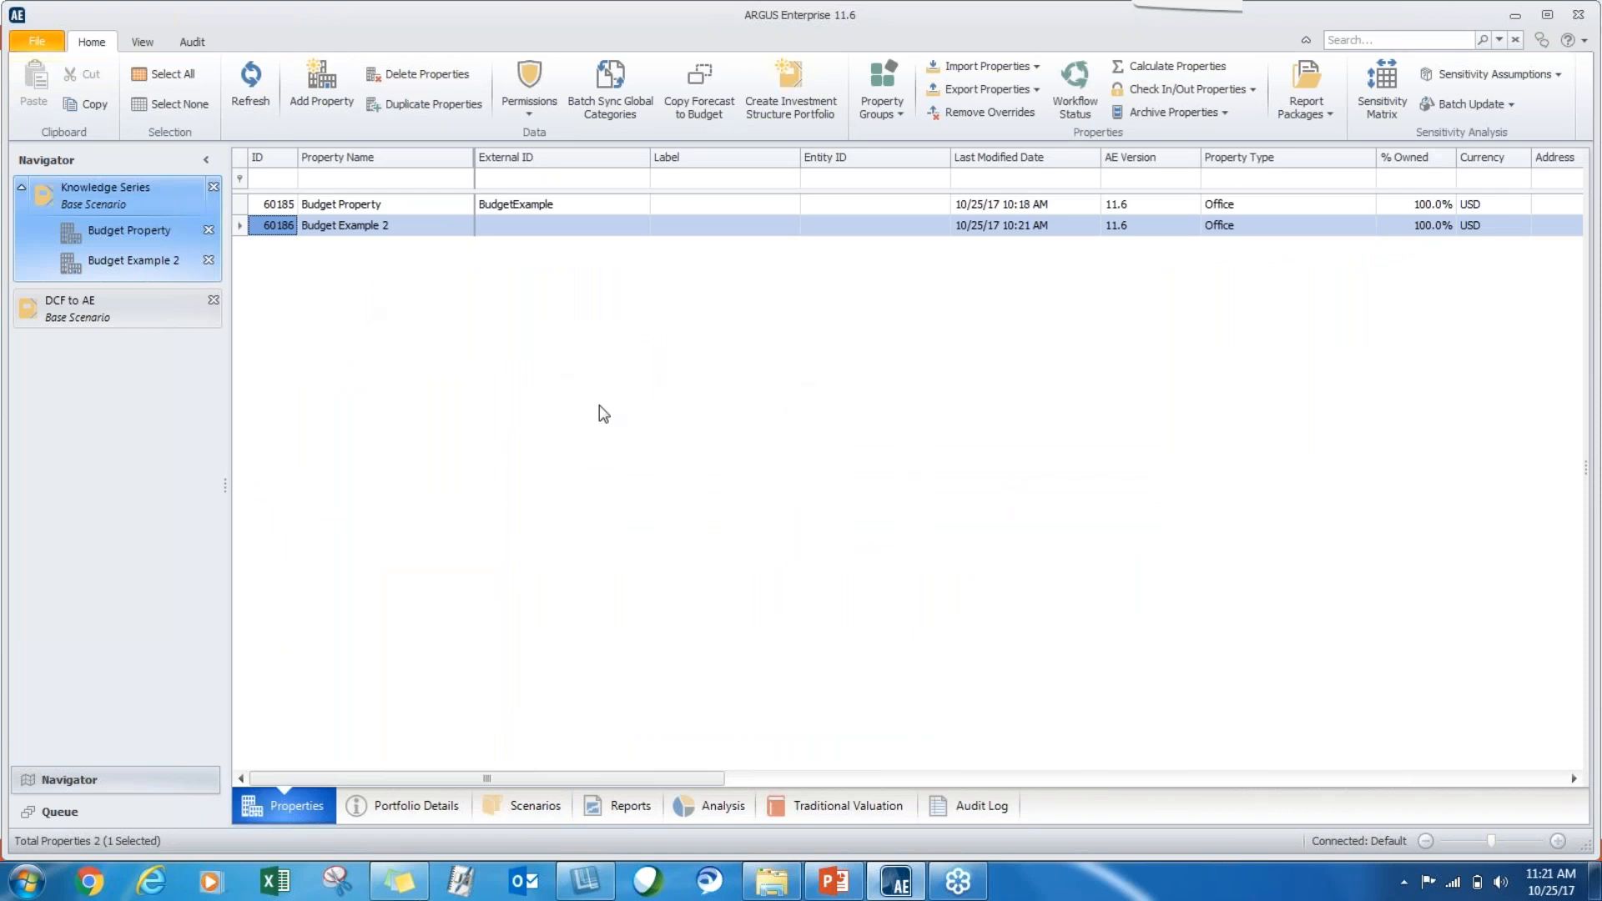
# Review the Copy Forecast to Budget parameters for Budget Property in the Knowledge Series portfolio, and close the dialog without copying.
pyautogui.click(344, 206)
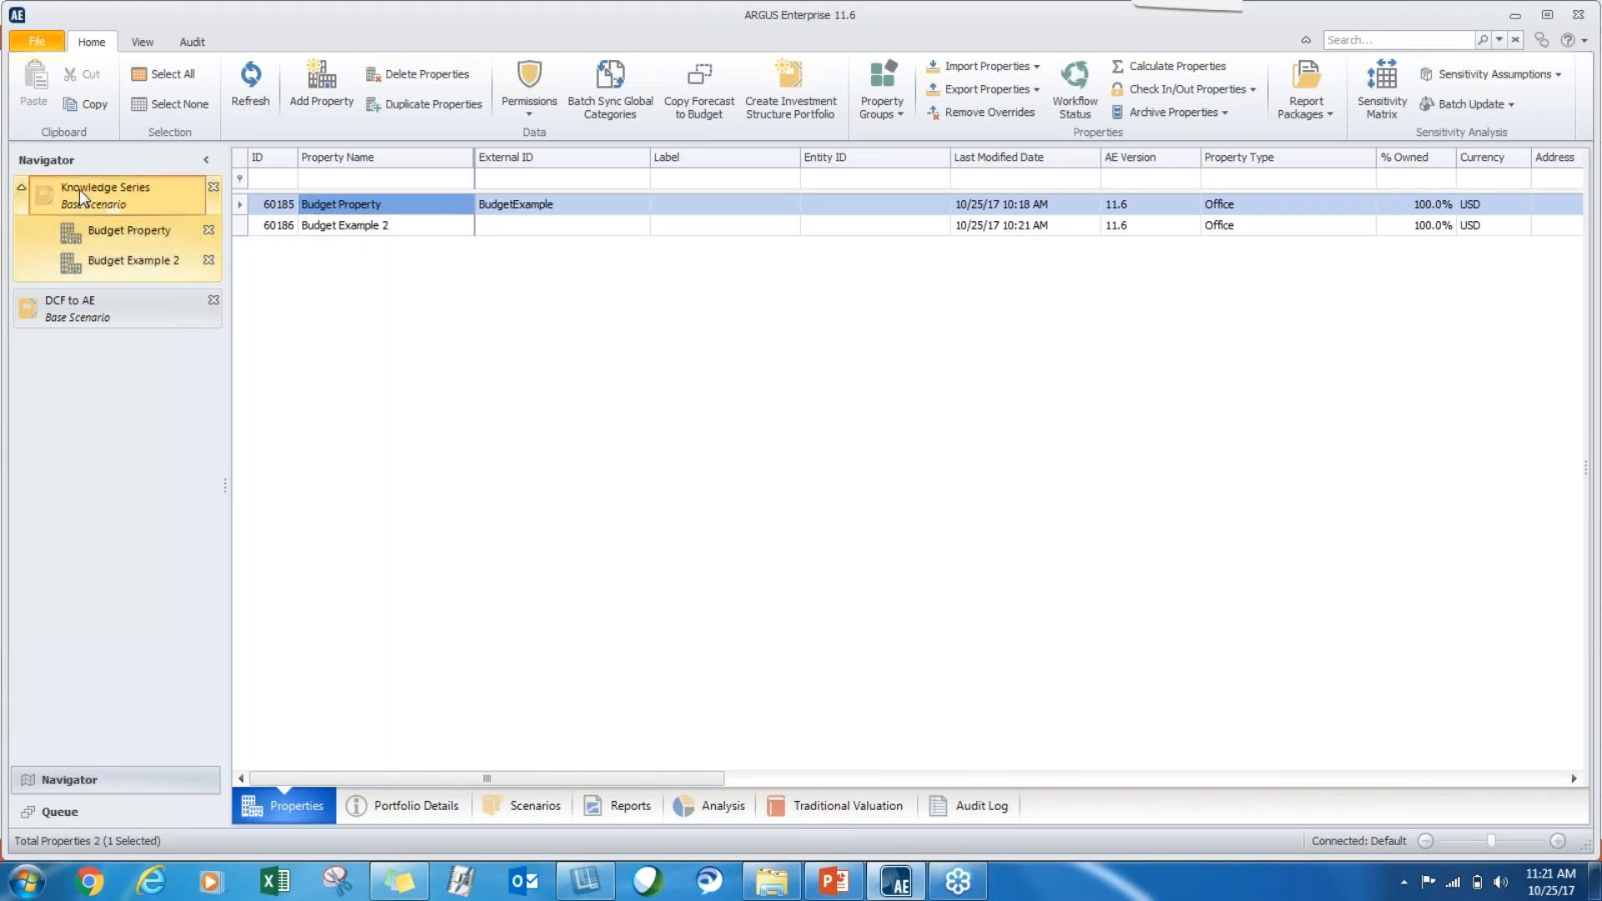
pyautogui.click(300, 808)
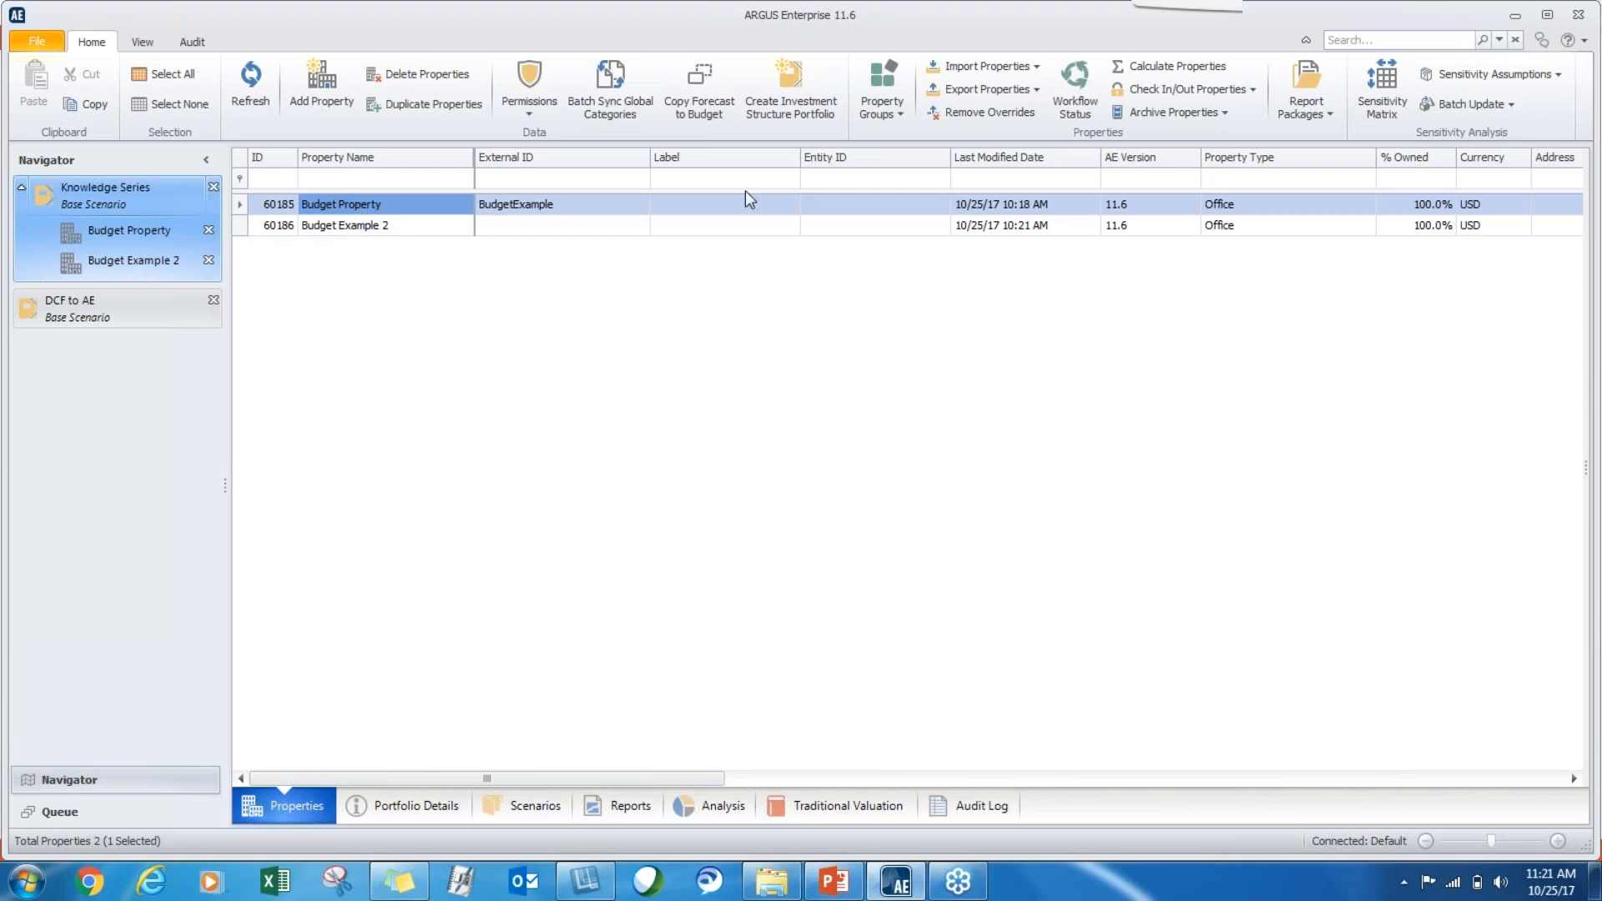
pyautogui.click(705, 99)
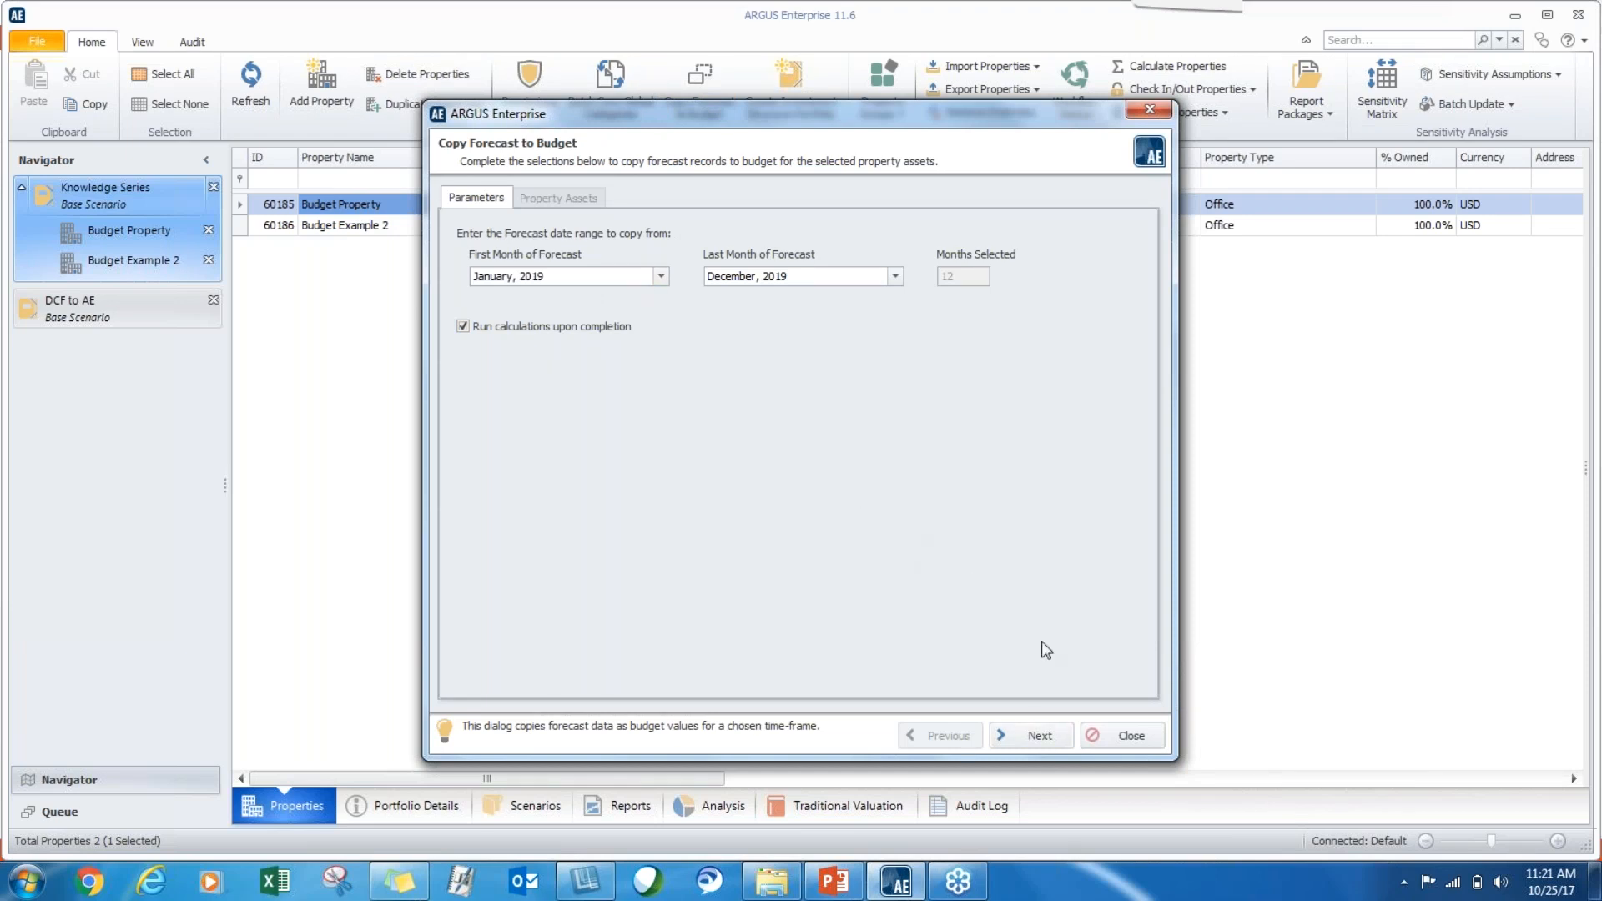
pyautogui.click(1128, 736)
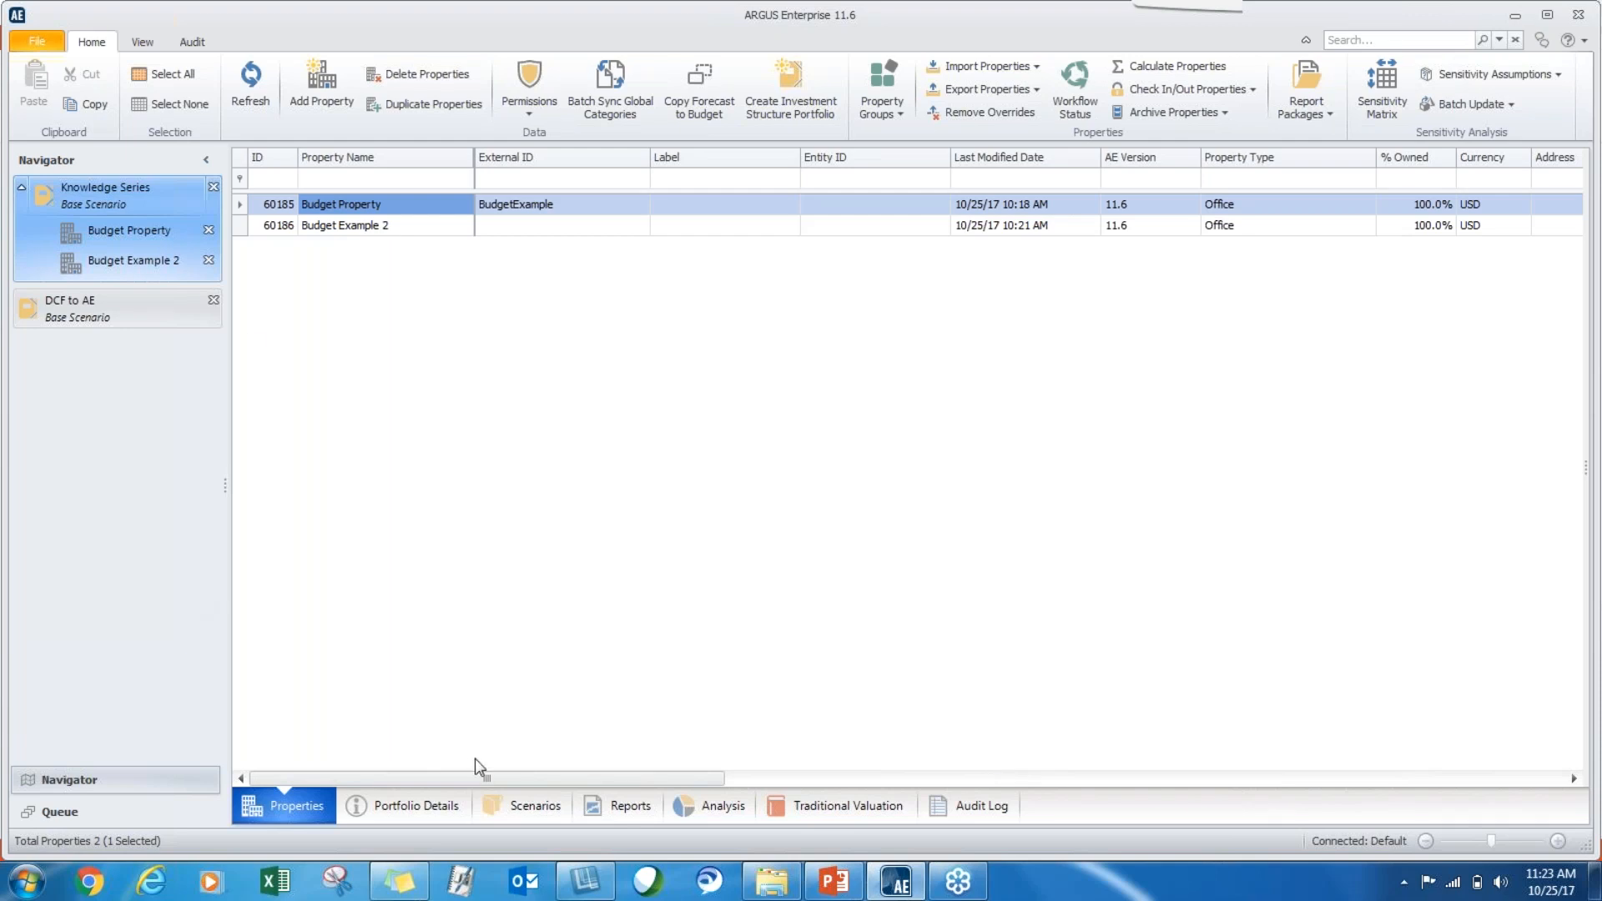
# Show the portfolio's Budget Comparison report, and switch to PowerPoint to display the Additional Training Opportunities slide.
pyautogui.click(628, 815)
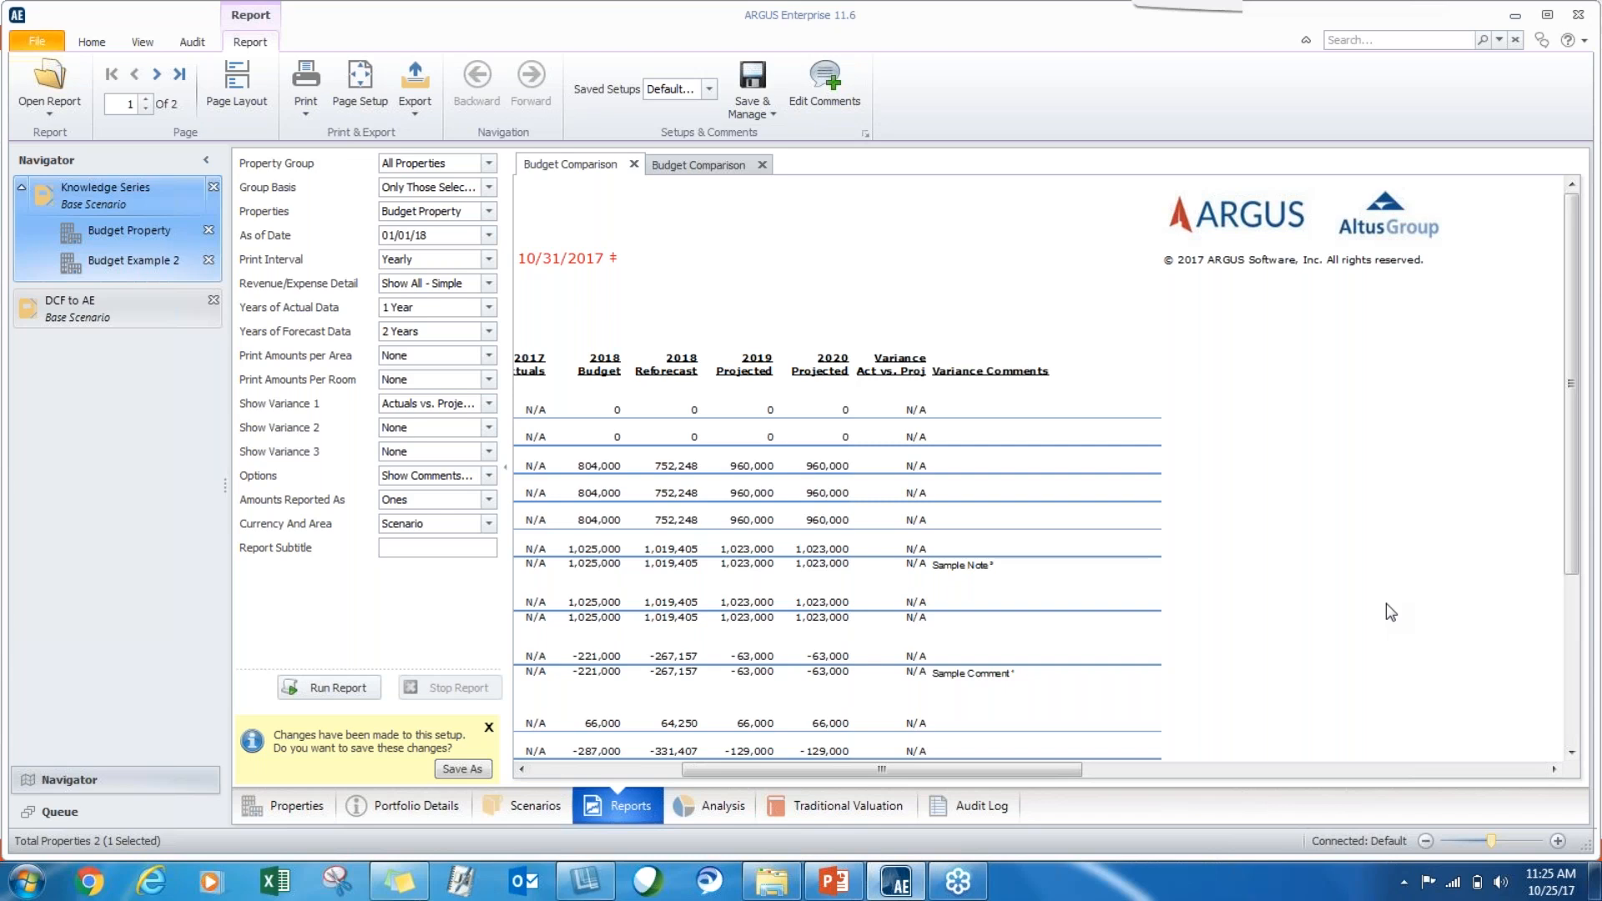
pyautogui.click(834, 882)
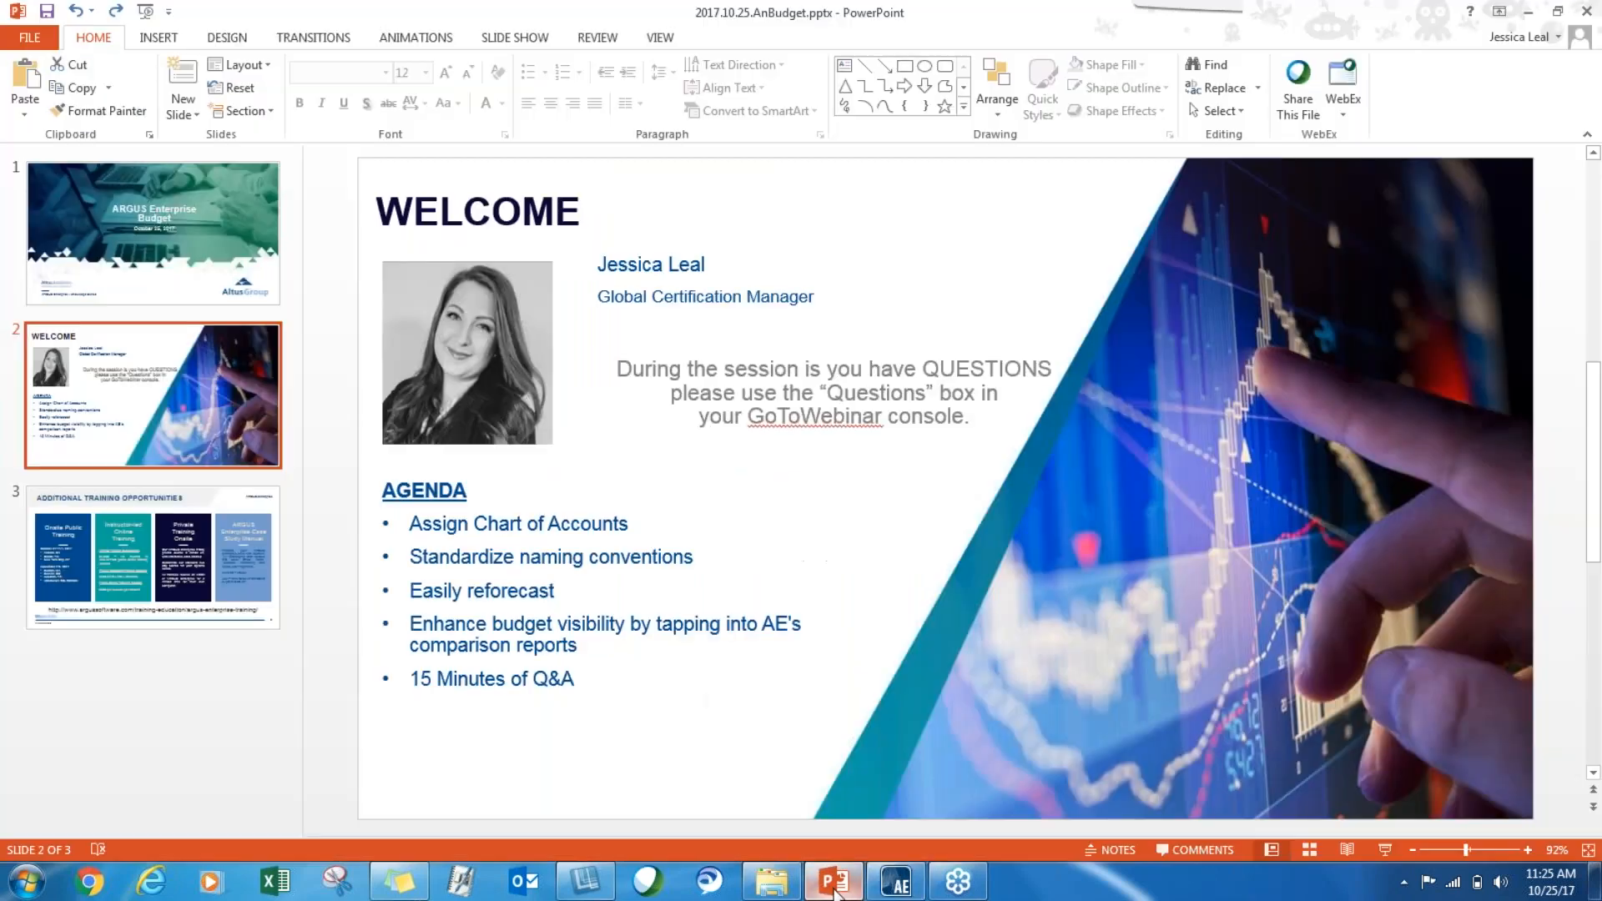
pyautogui.click(205, 604)
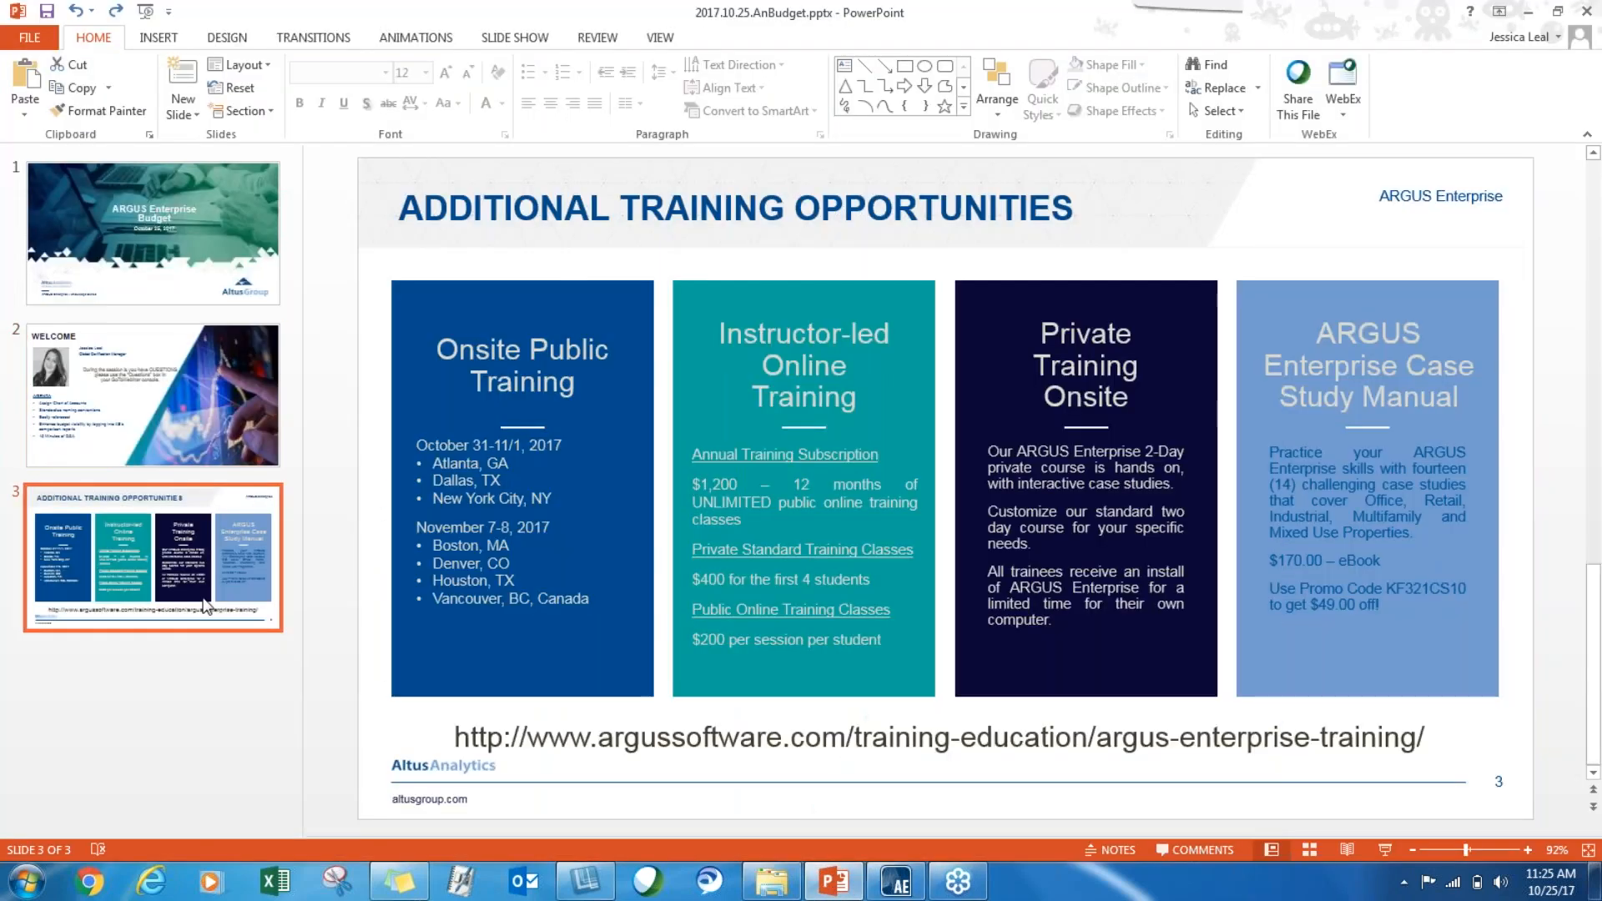